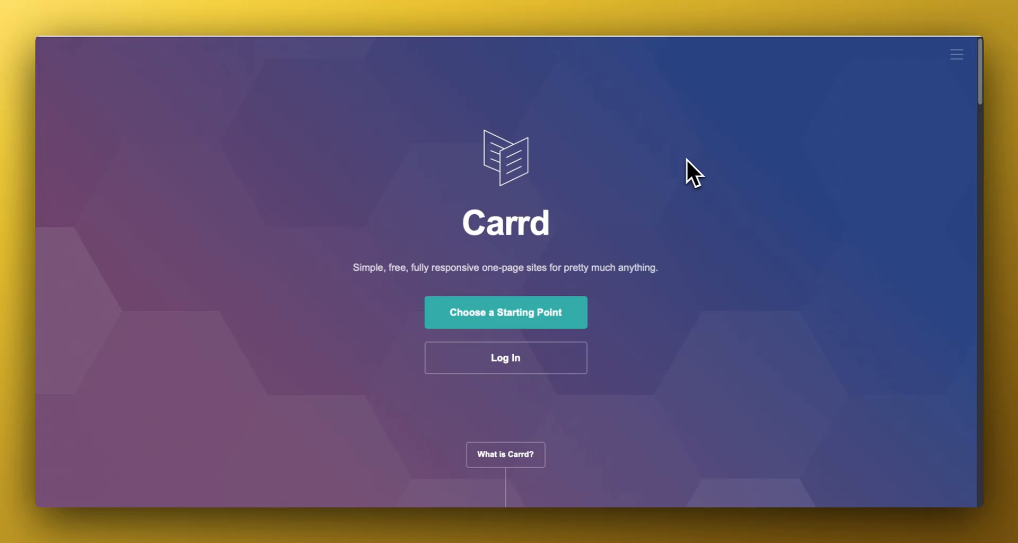
Step: Read the home page's introduction and its Simple, Responsive and Free feature sections
scroll(686, 159, "down", 3)
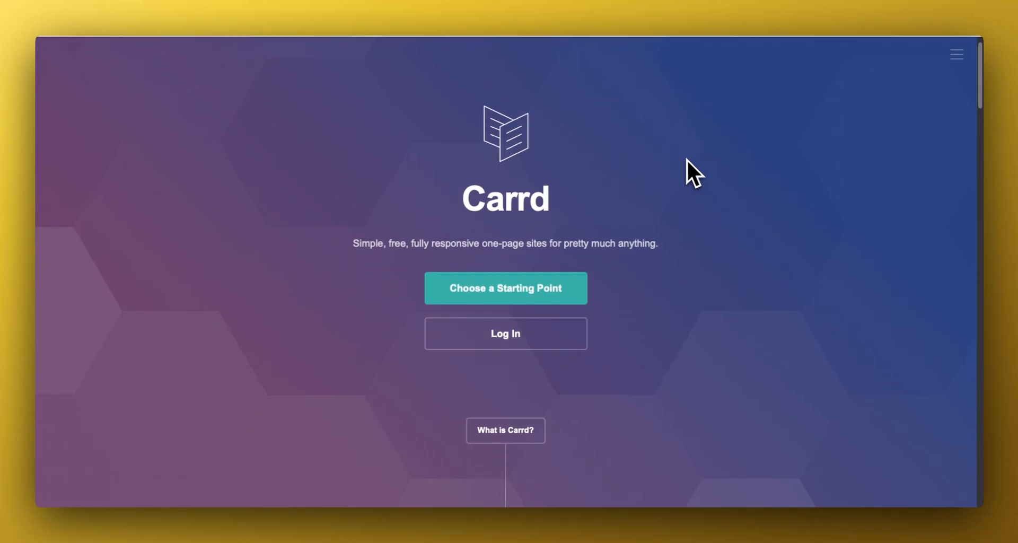
scroll(686, 160, "down", 6)
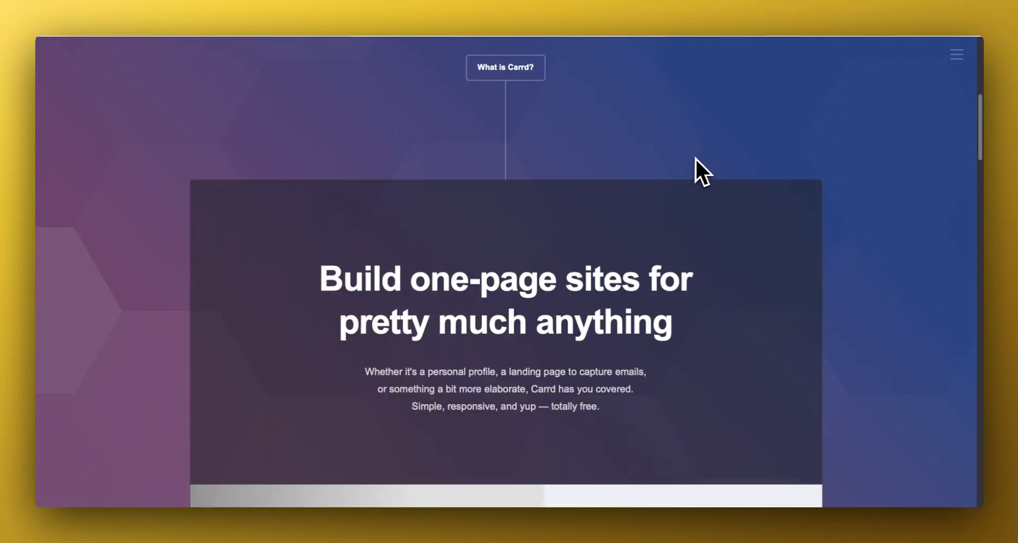
scroll(695, 157, "down", 3)
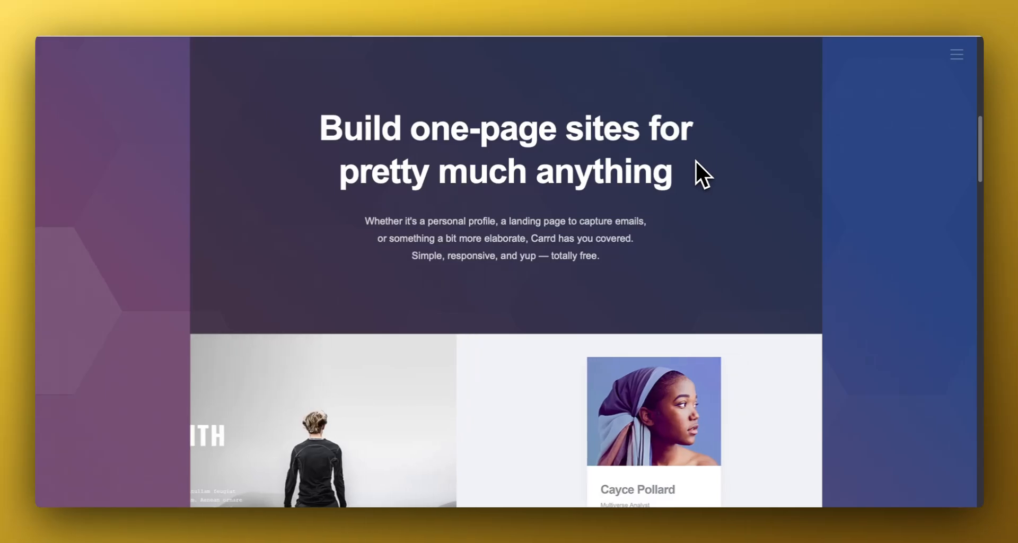
scroll(695, 161, "down", 10)
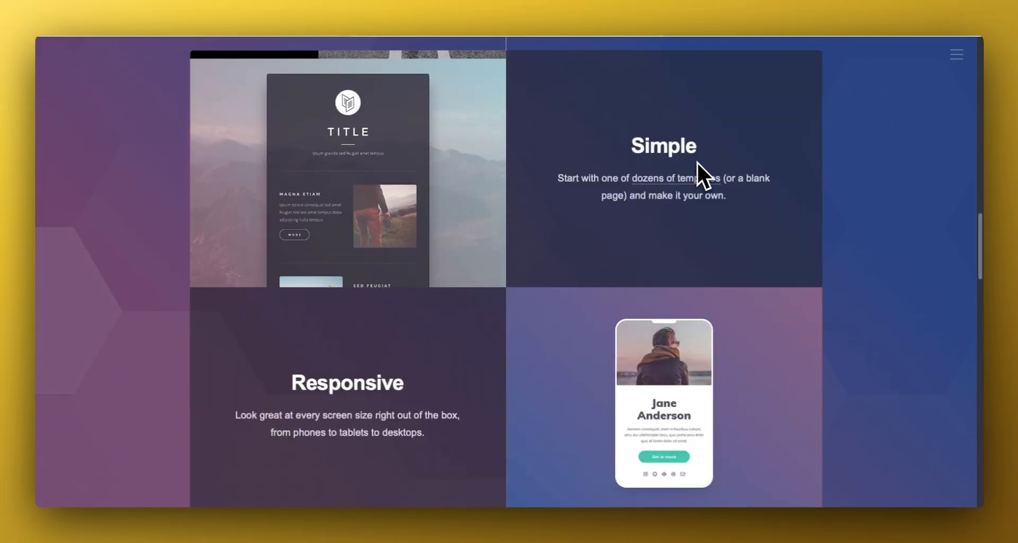
scroll(697, 162, "down", 2)
scroll(699, 165, "down", 6)
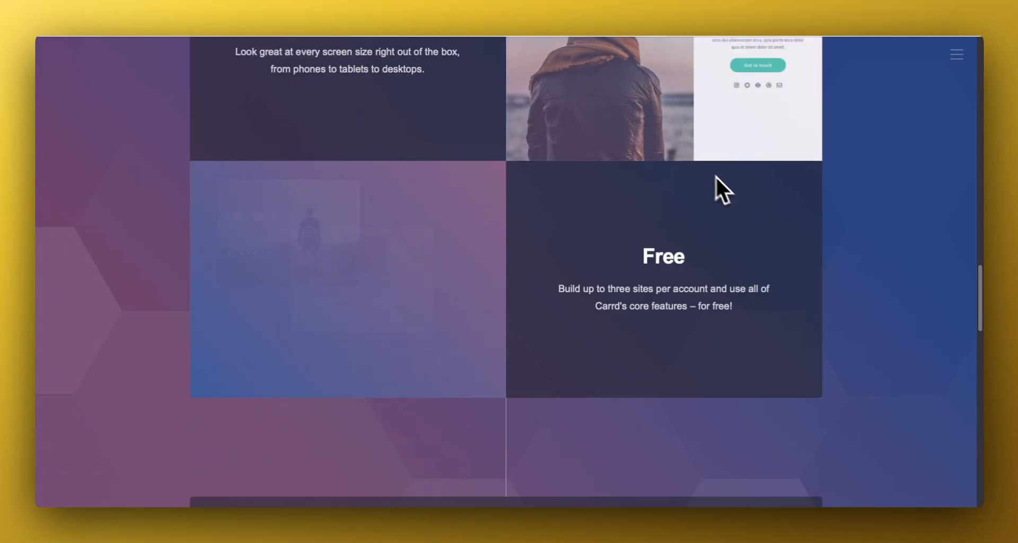
scroll(736, 186, "down", 1)
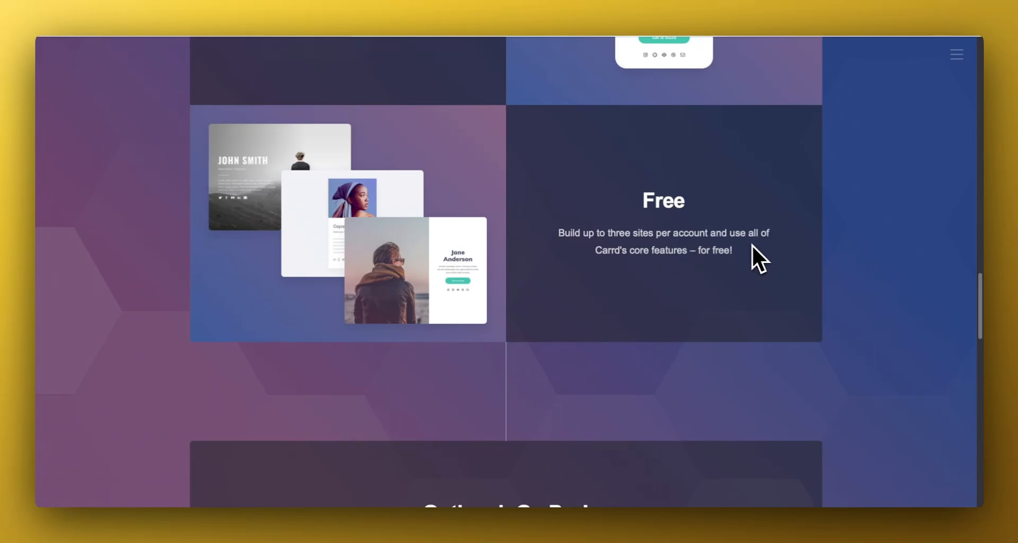
Step: Examine the optional Go Pro section, including its yearly price and Pro-exclusive features such as custom domains, forms and widgets
scroll(749, 252, "down", 3)
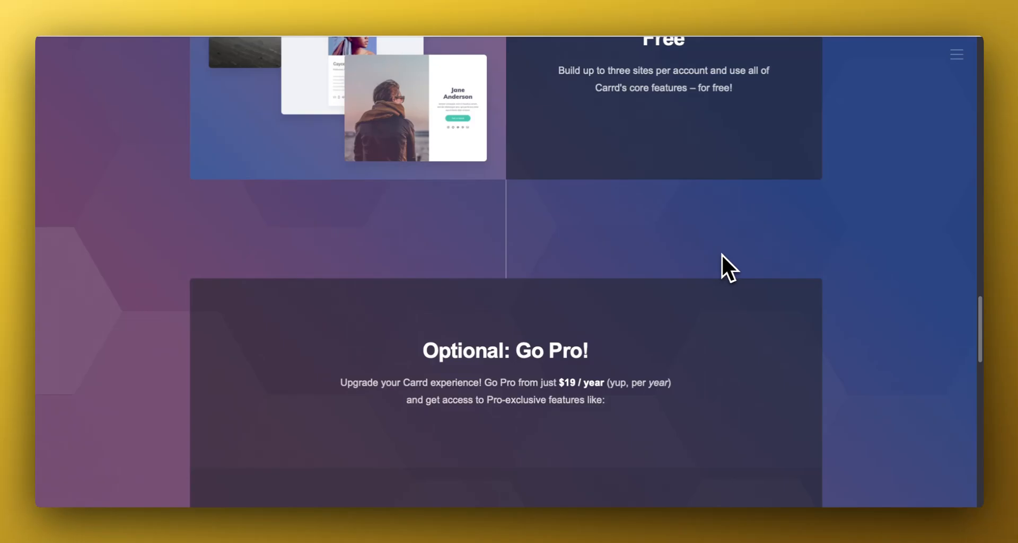
scroll(576, 253, "down", 1)
scroll(578, 257, "down", 2)
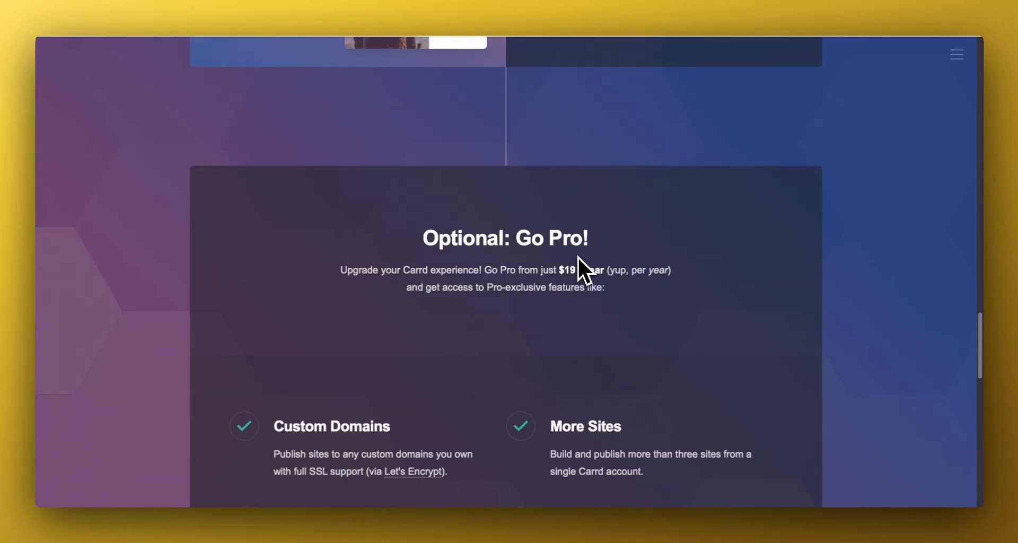
scroll(584, 254, "down", 6)
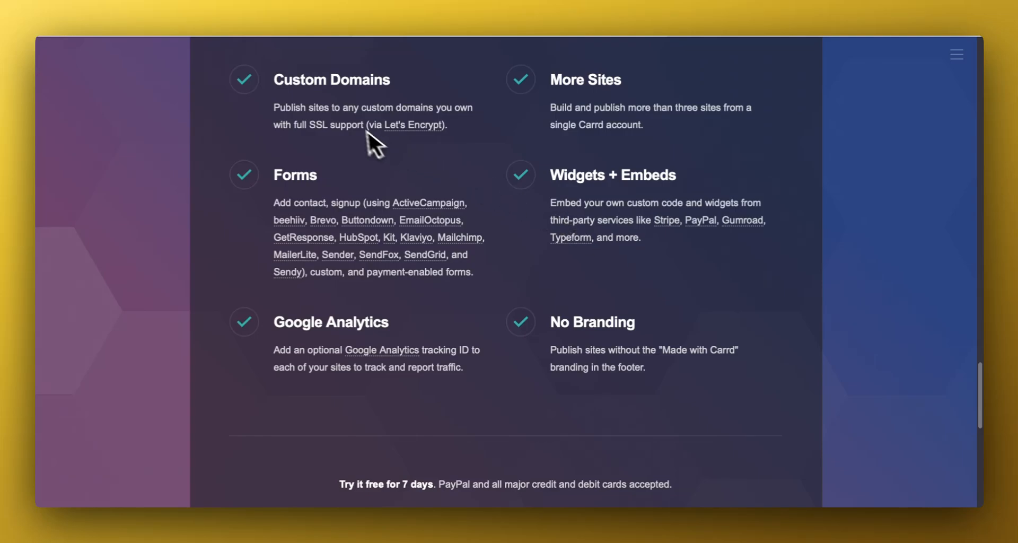
scroll(360, 79, "up", 1)
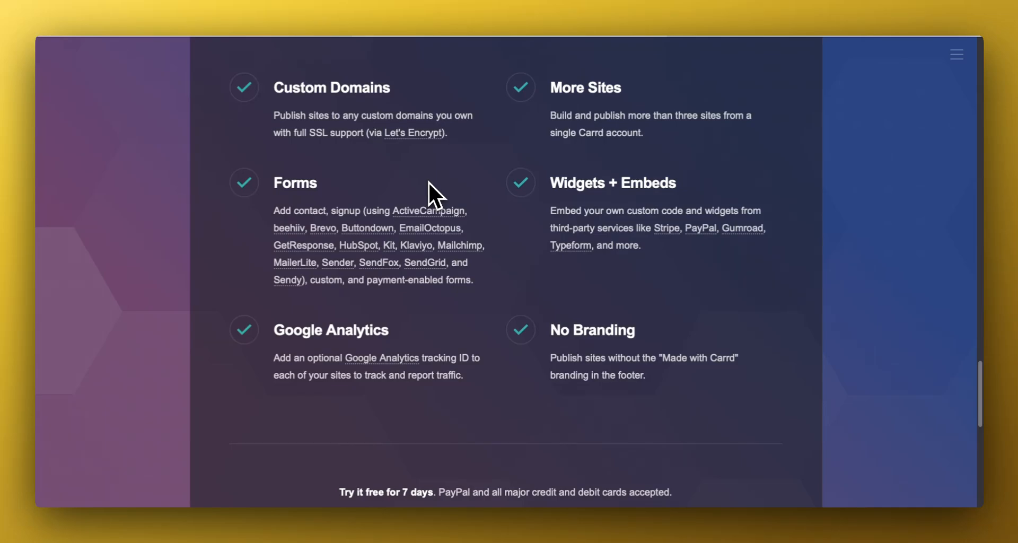
scroll(428, 182, "up", 1)
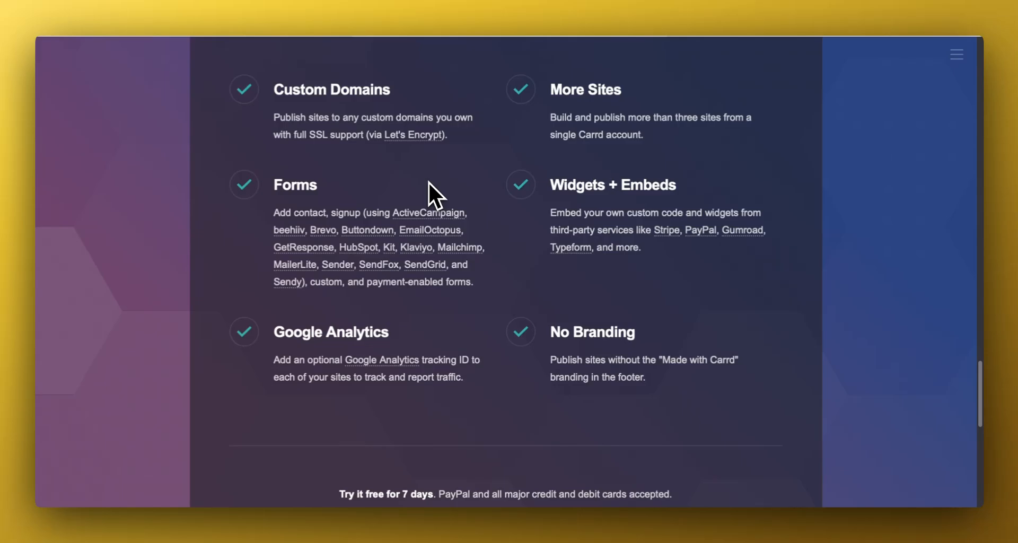
scroll(469, 191, "up", 8)
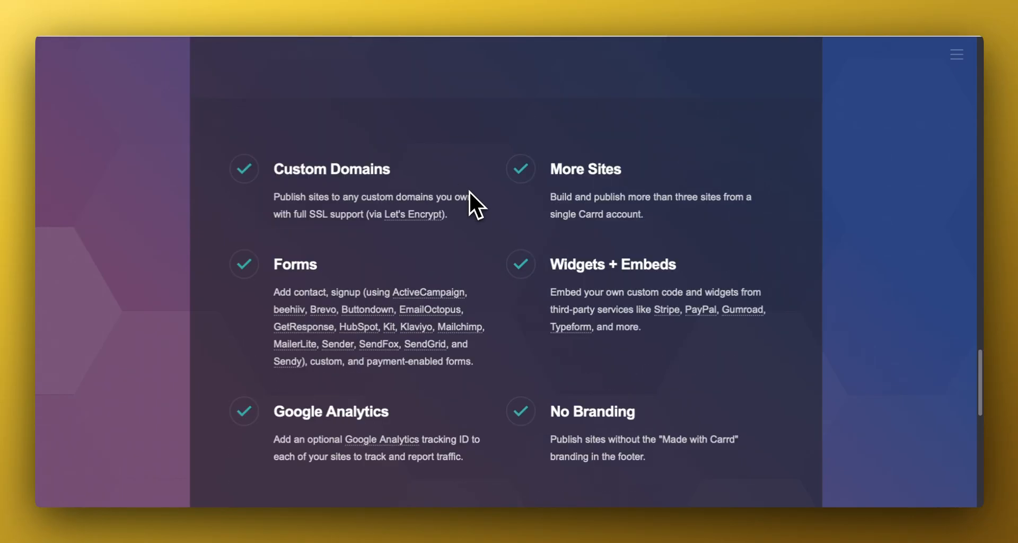
scroll(468, 190, "up", 3)
scroll(468, 190, "down", 5)
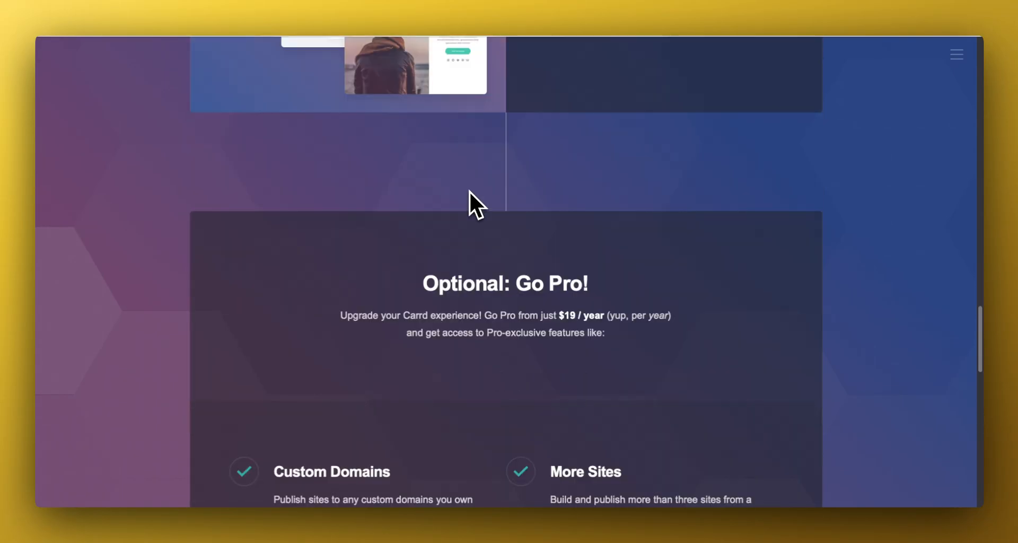
scroll(470, 190, "down", 2)
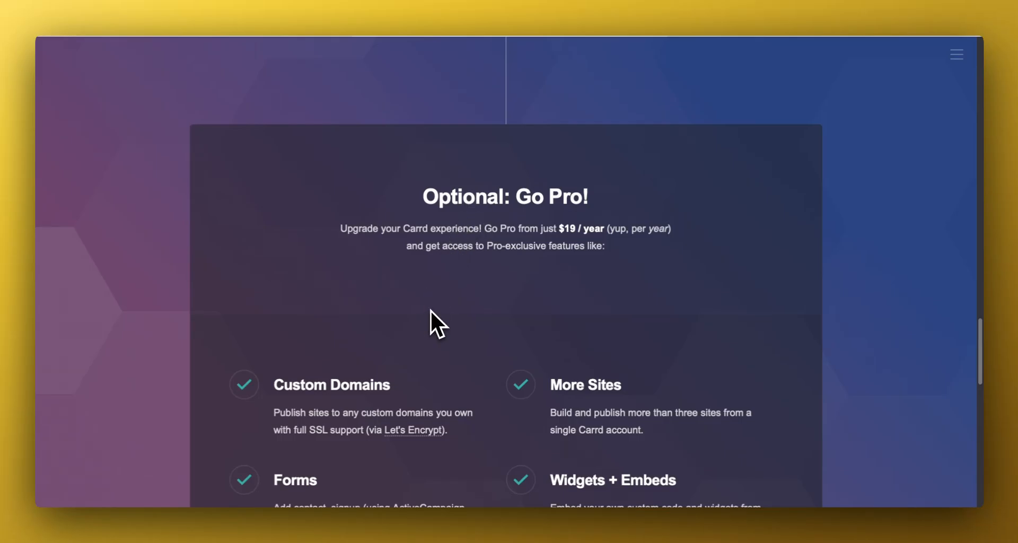
Step: Return to the home page's introduction and open the gallery for choosing a starting point
scroll(430, 309, "up", 20)
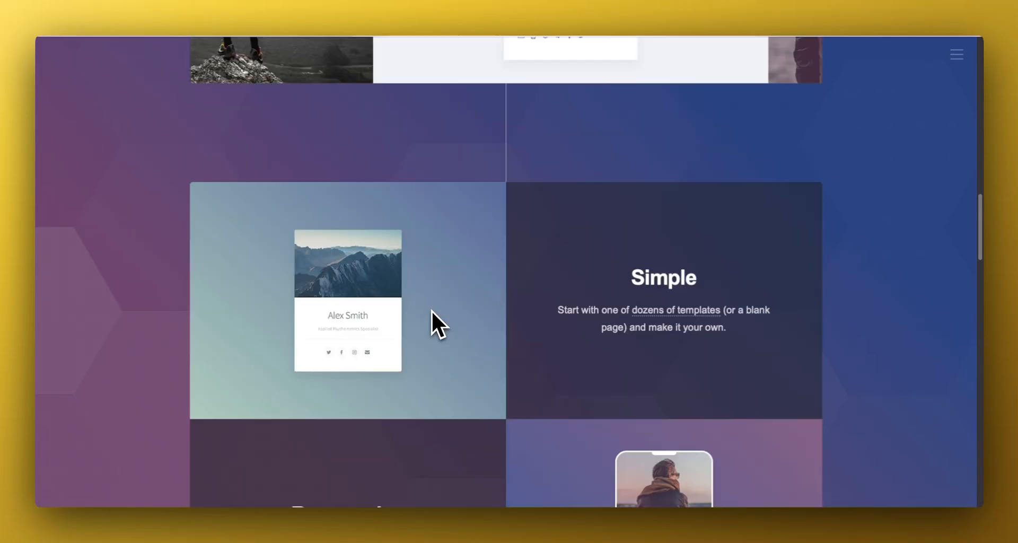
scroll(432, 310, "up", 5)
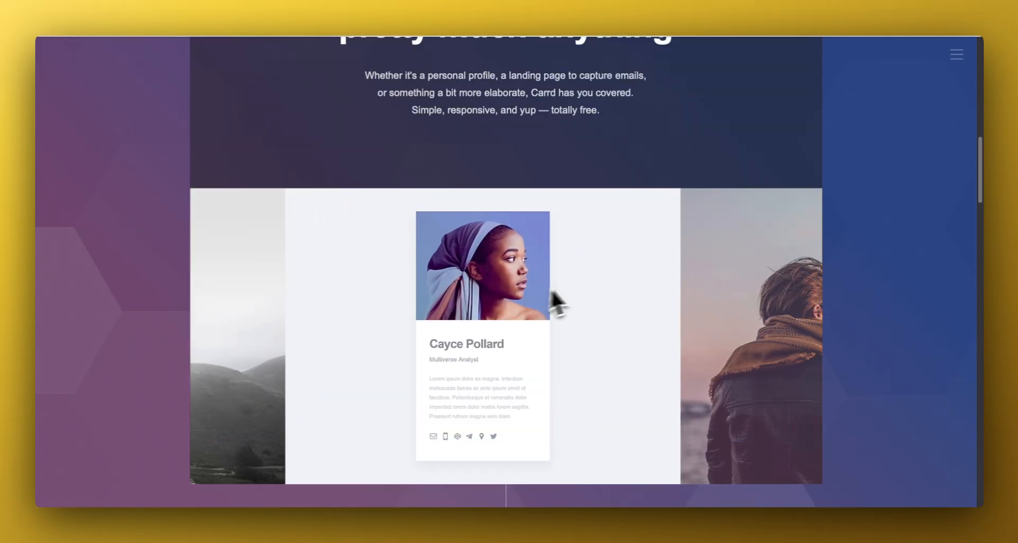
scroll(581, 279, "up", 10)
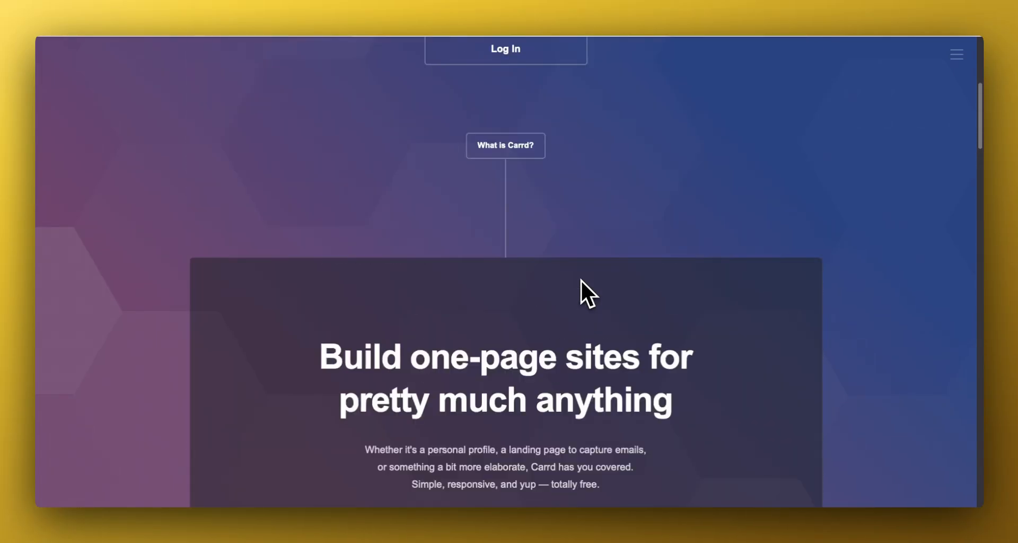
scroll(584, 278, "down", 2)
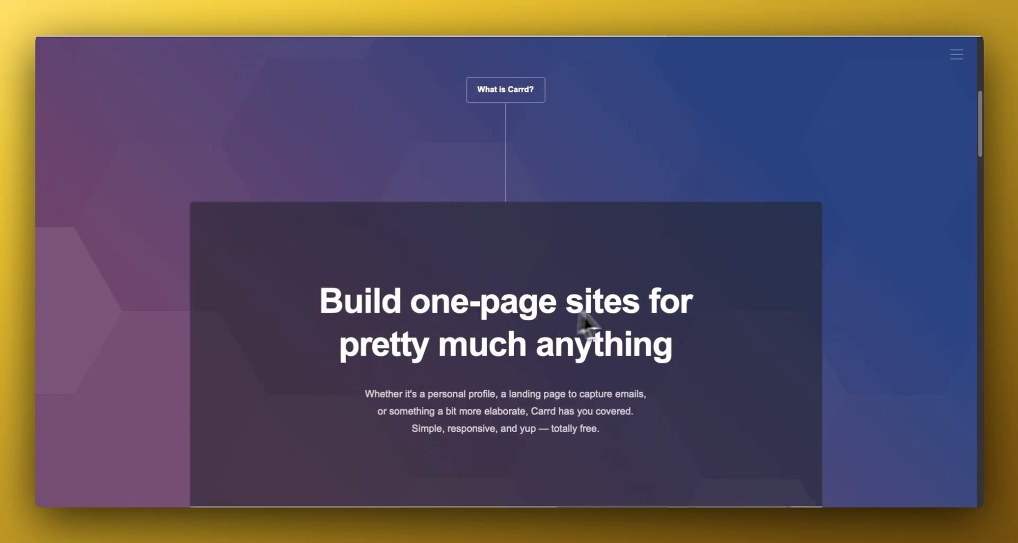
scroll(706, 301, "up", 5)
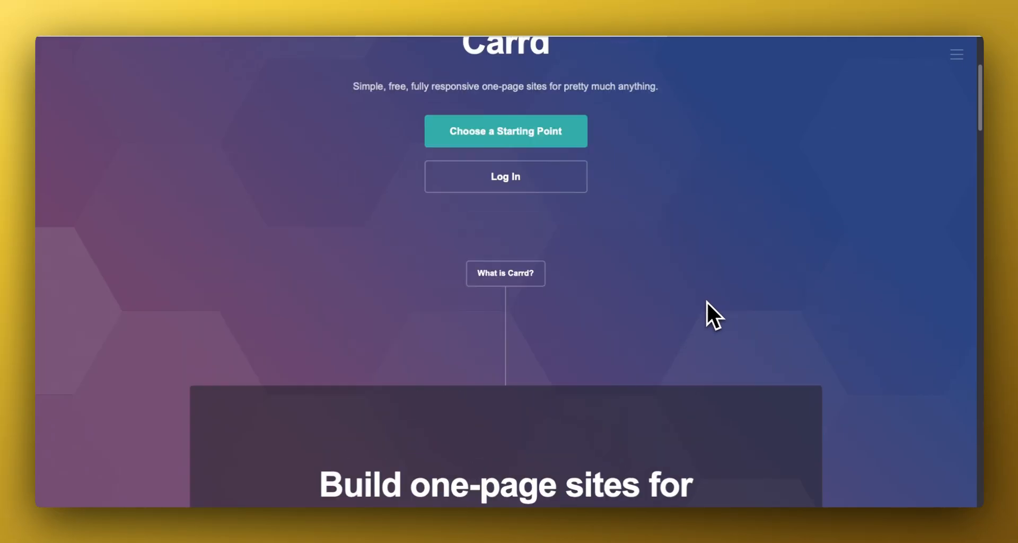
scroll(708, 301, "up", 2)
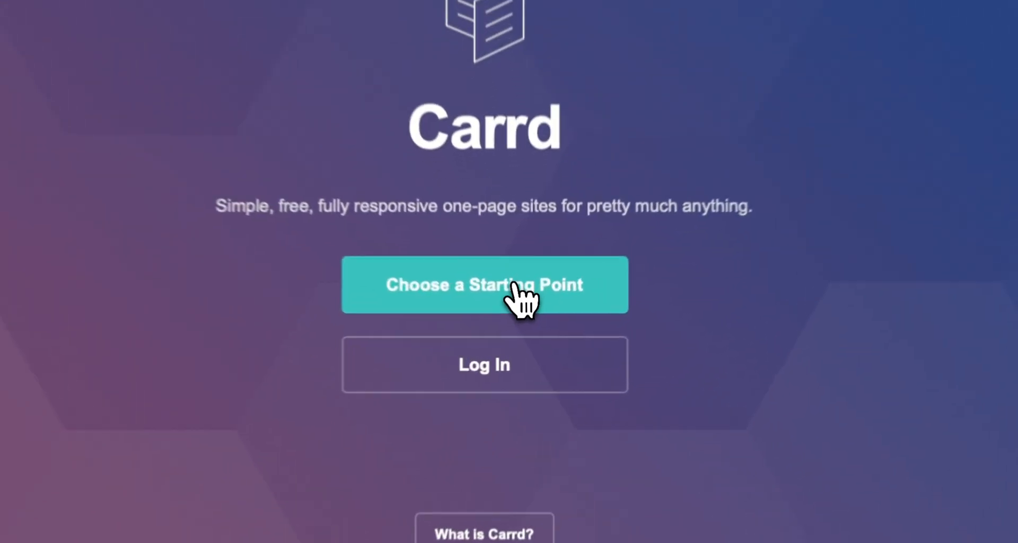
left_click(511, 277)
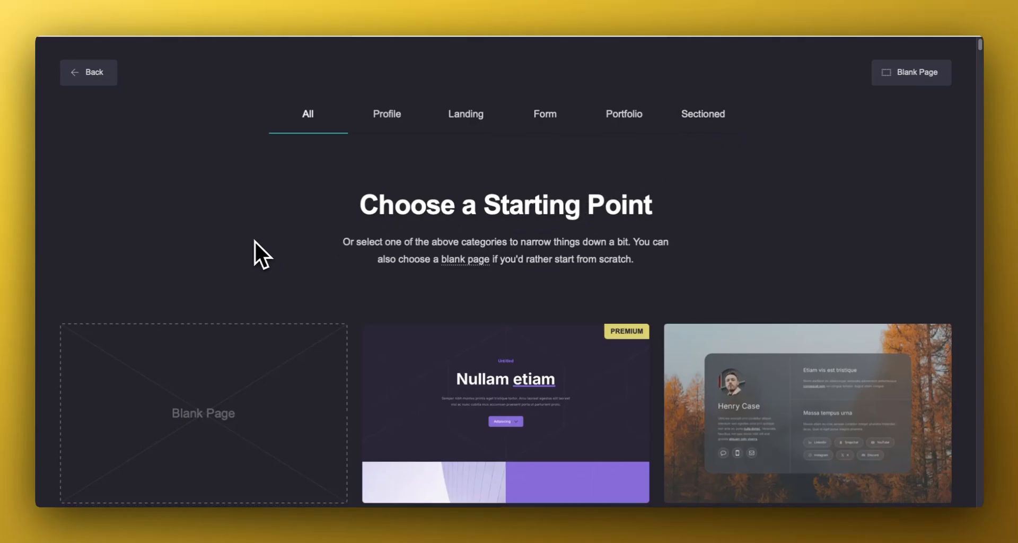
Step: Browse the whole template gallery from the blank page option to its last designs, including the ones marked Premium
scroll(254, 240, "down", 2)
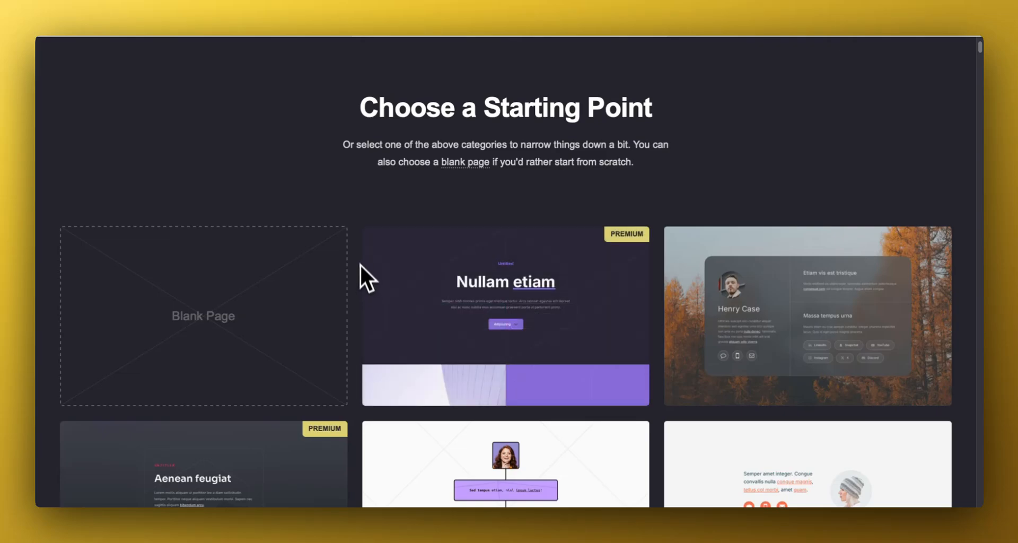
scroll(374, 250, "down", 1)
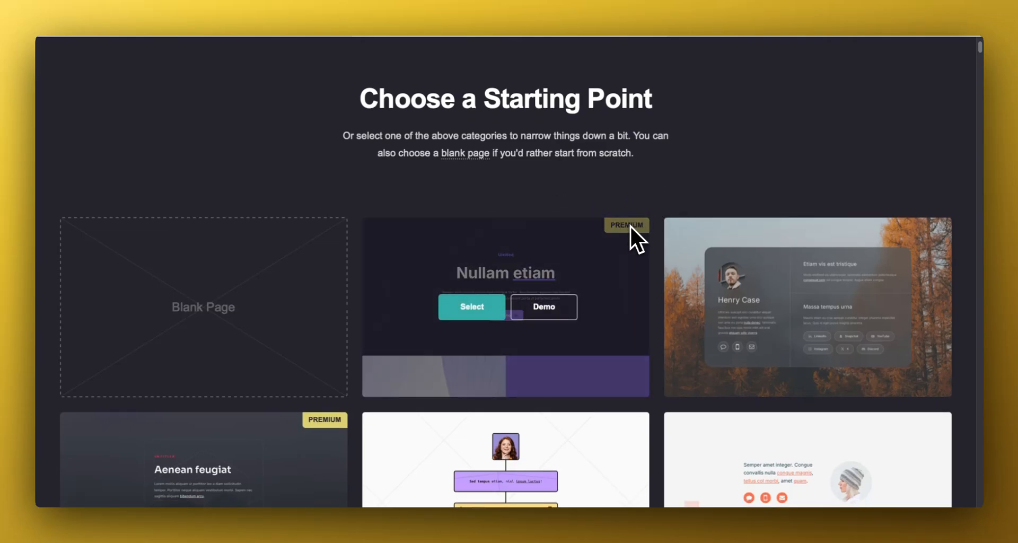
scroll(665, 212, "down", 15)
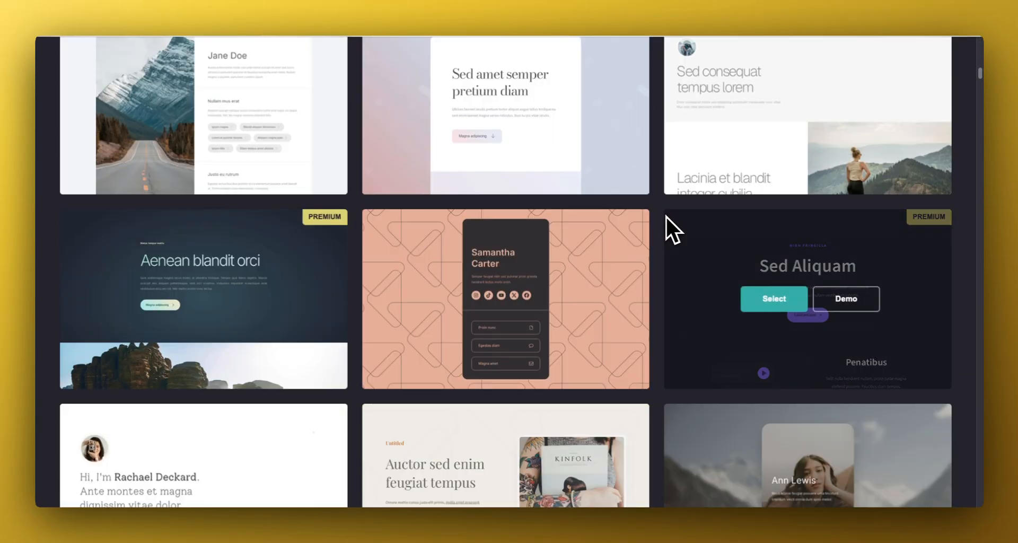
scroll(654, 220, "down", 10)
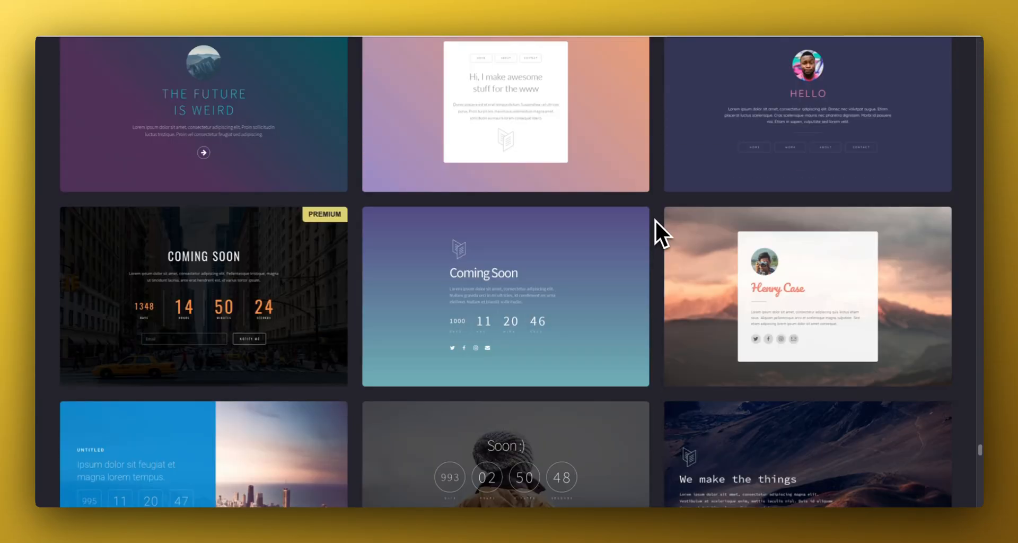
scroll(654, 219, "down", 3)
scroll(655, 219, "down", 8)
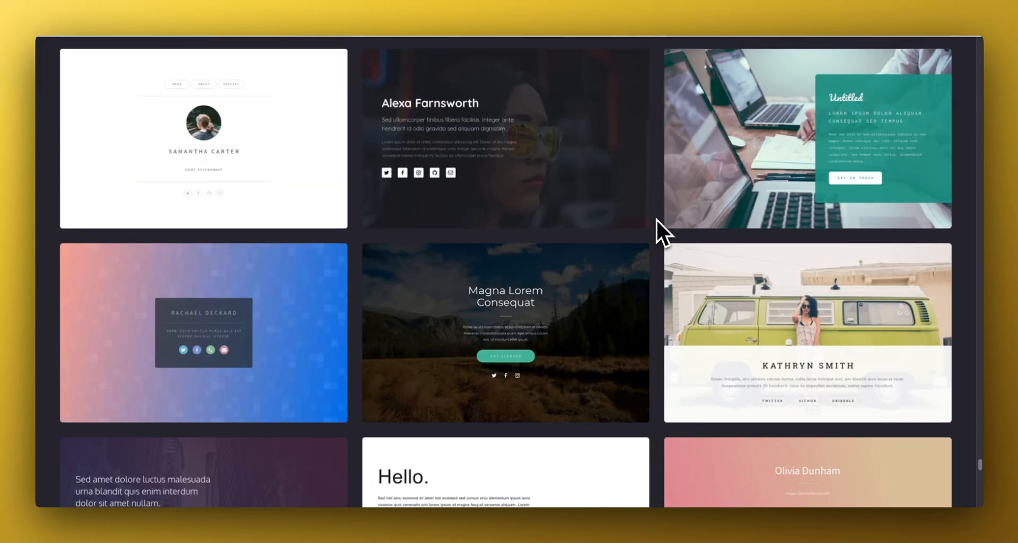
scroll(656, 218, "down", 5)
scroll(657, 221, "down", 8)
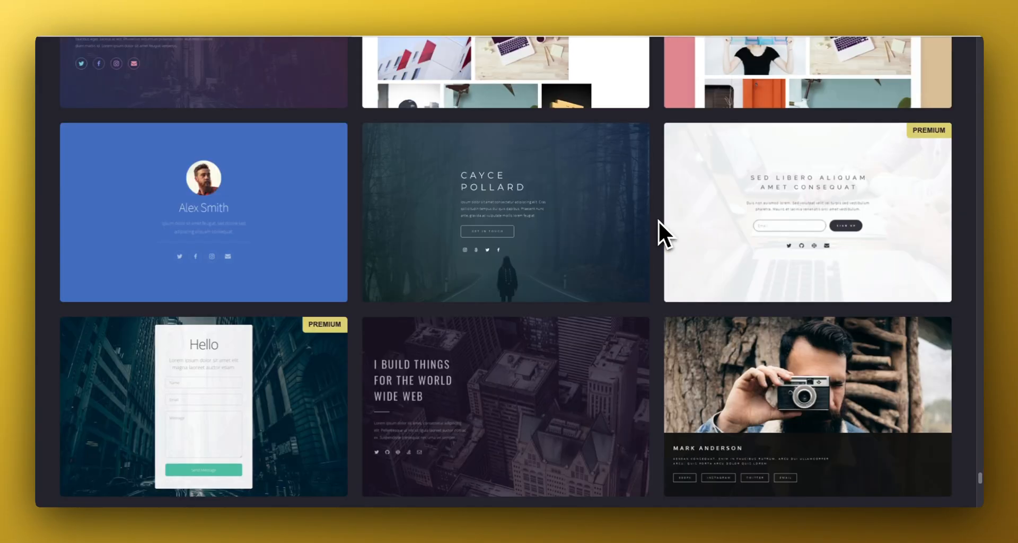
scroll(658, 221, "down", 3)
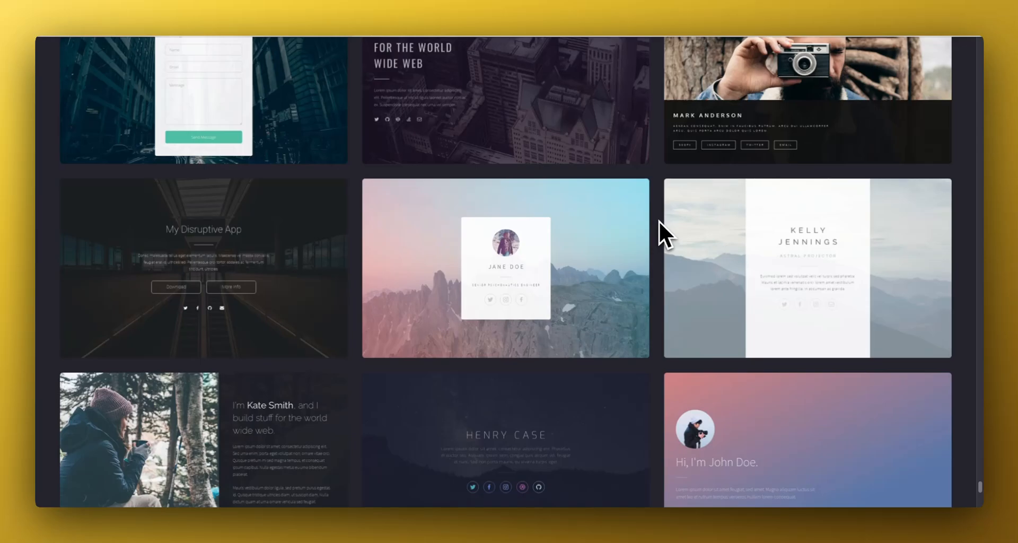
scroll(659, 220, "down", 5)
scroll(660, 220, "down", 4)
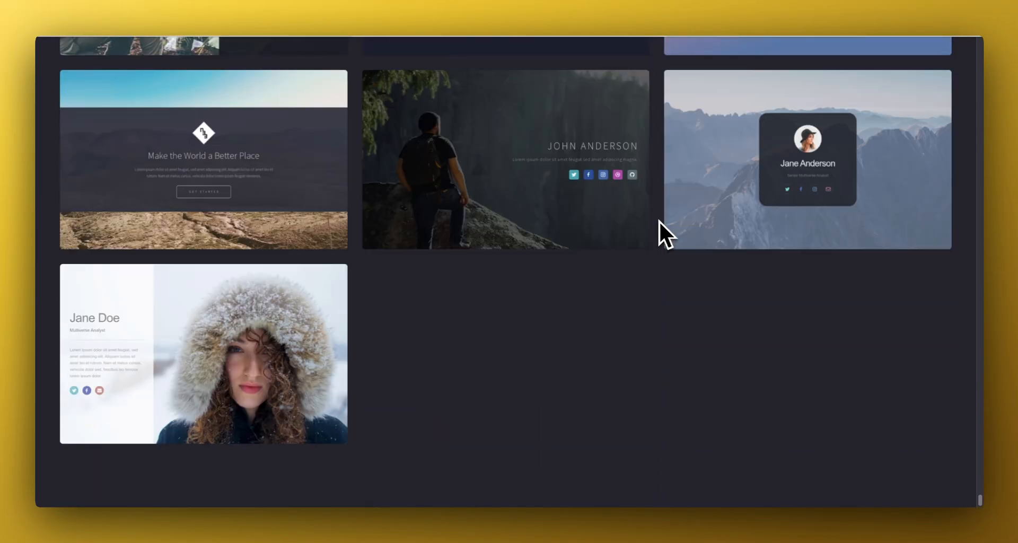
Step: Review the profile, portfolio, countdown and sign-up templates in the last part of the gallery and return to its end
scroll(669, 279, "up", 4)
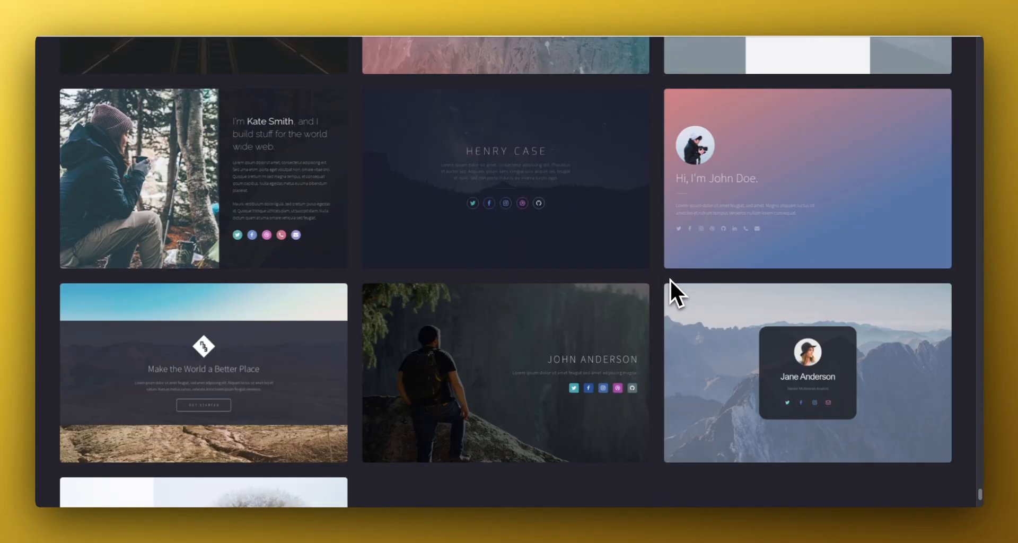
scroll(670, 273, "up", 4)
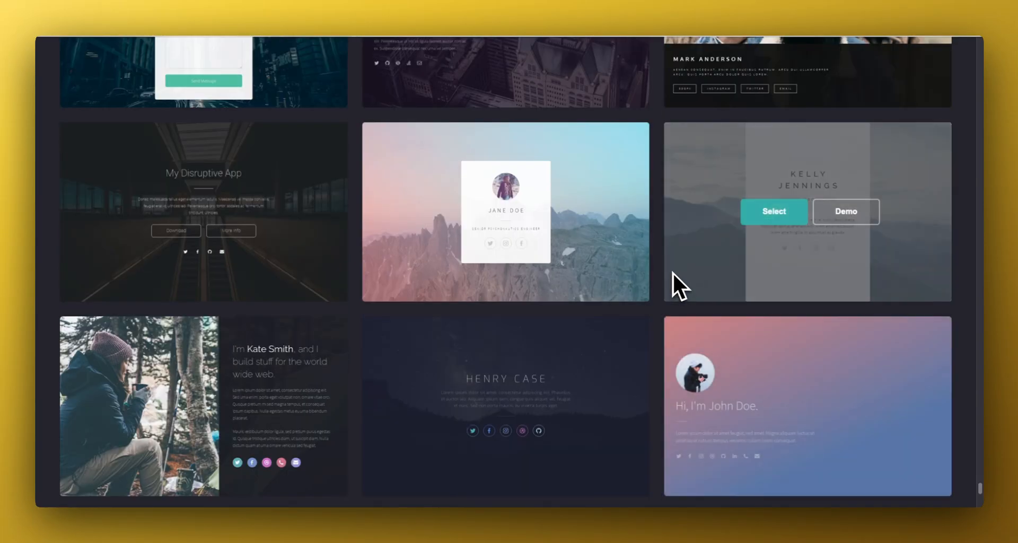
scroll(672, 272, "up", 3)
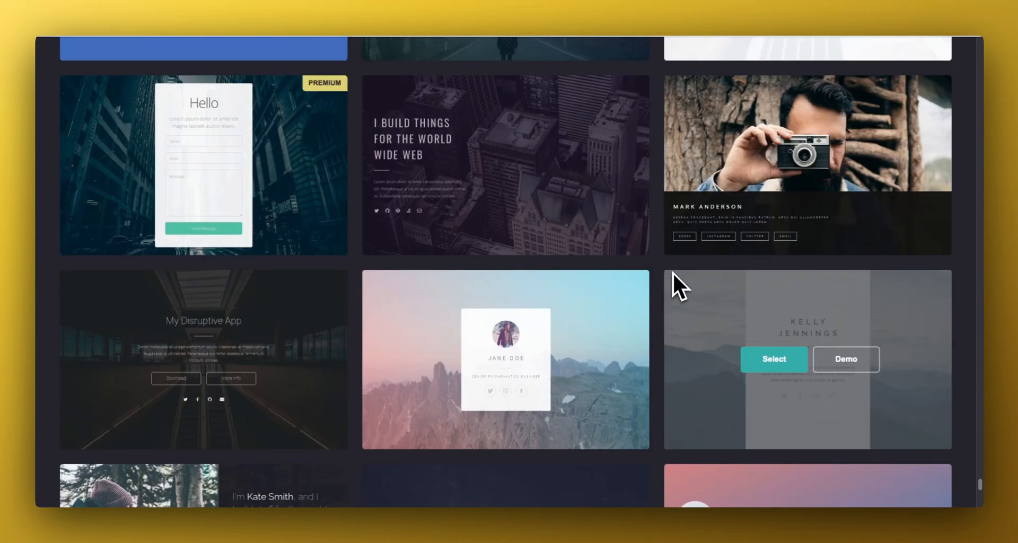
scroll(673, 272, "up", 3)
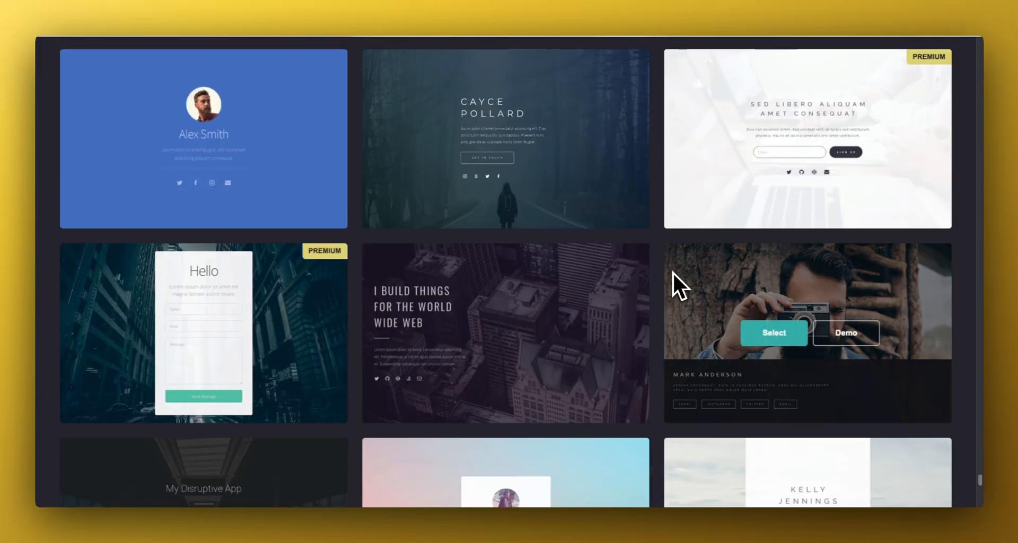
scroll(673, 272, "up", 5)
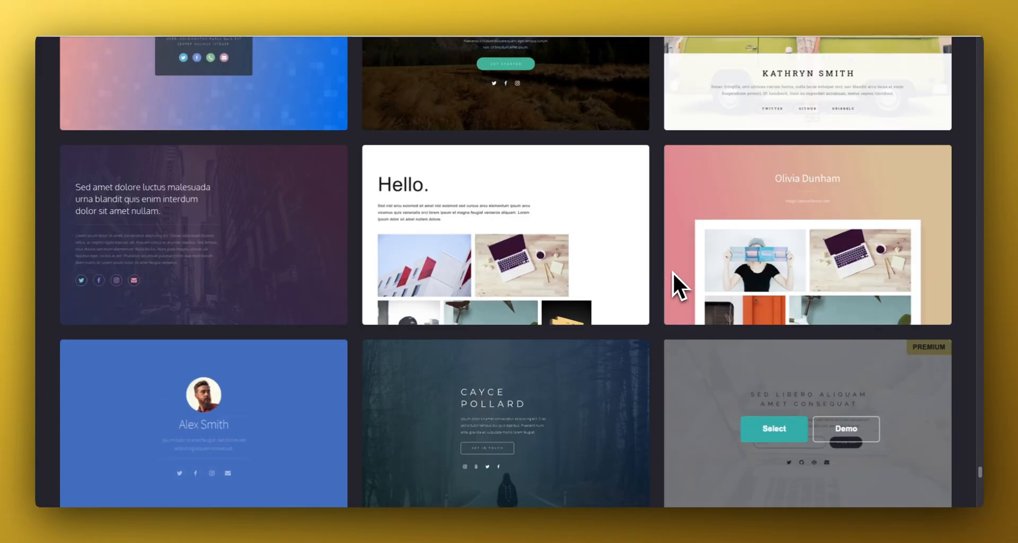
scroll(672, 272, "up", 3)
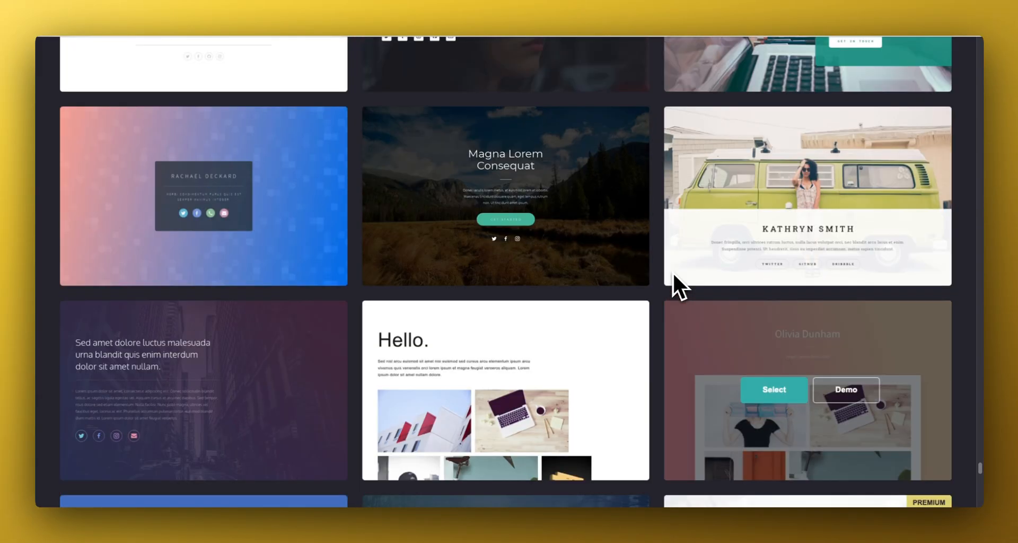
scroll(672, 272, "up", 5)
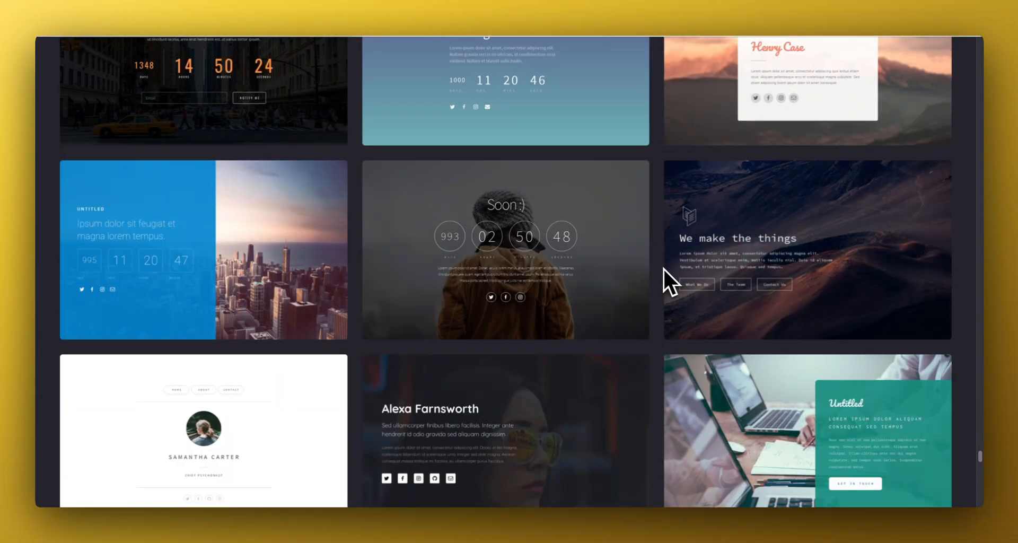
scroll(663, 268, "up", 2)
scroll(663, 267, "up", 5)
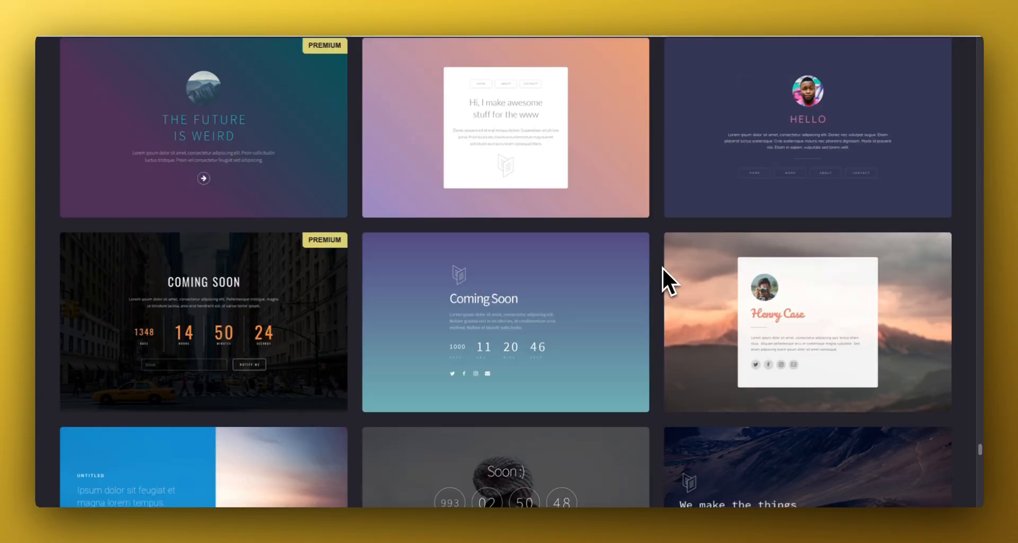
scroll(662, 267, "up", 3)
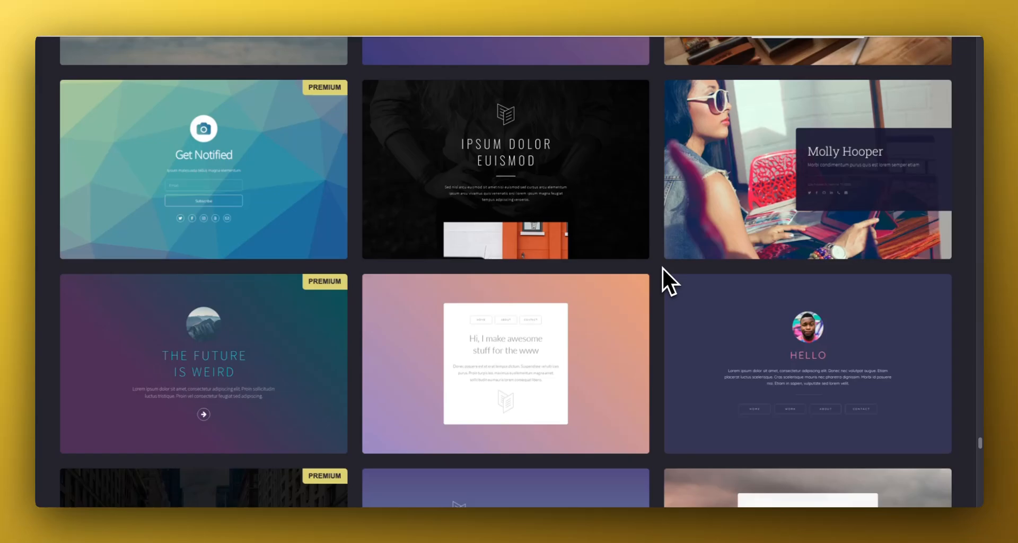
scroll(663, 267, "up", 2)
scroll(662, 267, "up", 2)
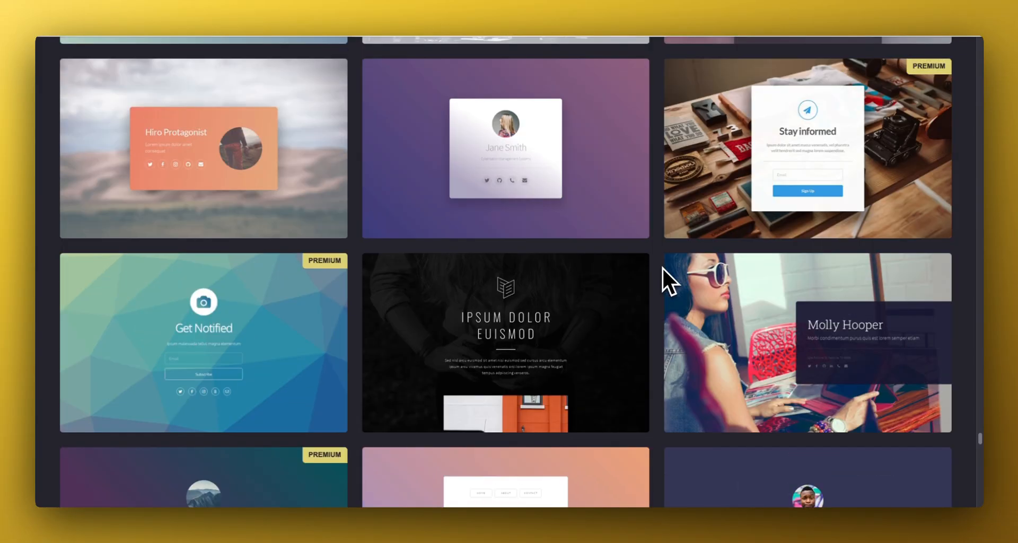
scroll(663, 267, "up", 4)
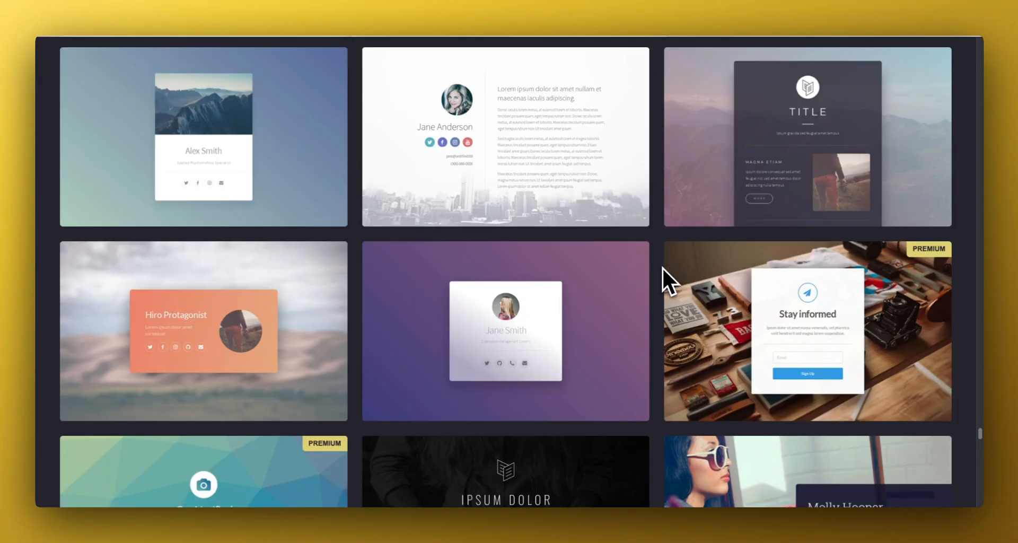
scroll(662, 267, "up", 7)
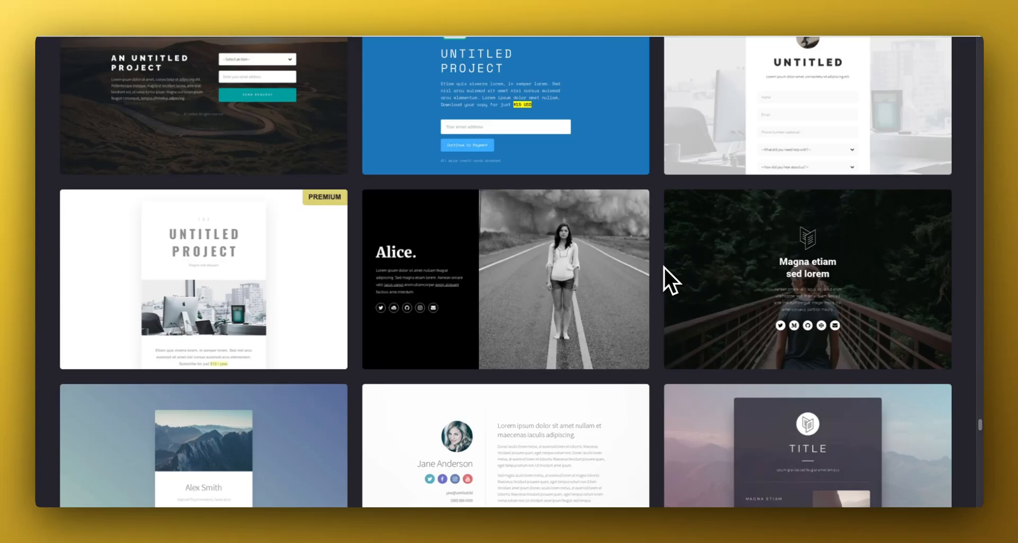
scroll(664, 266, "down", 20)
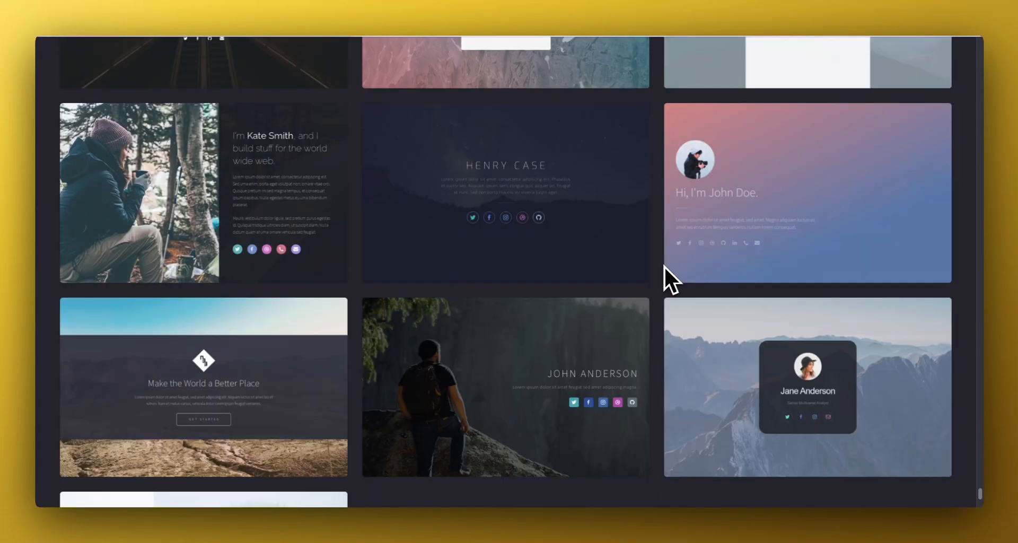
scroll(664, 266, "down", 5)
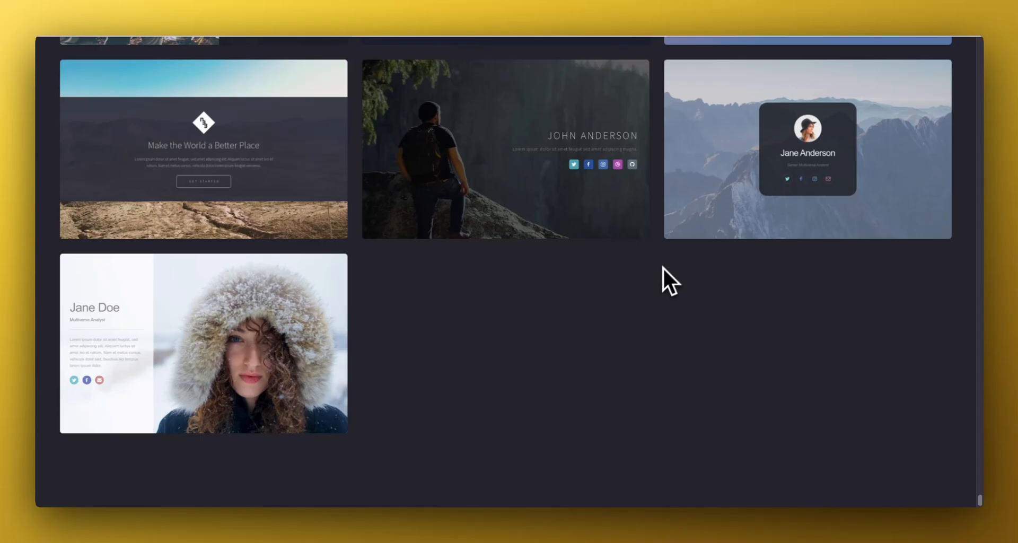
Step: Open the demo of the template showing a hiker against a dark forest and preview it in mobile and desktop views
scroll(661, 281, "up", 4)
mouse_move(533, 313)
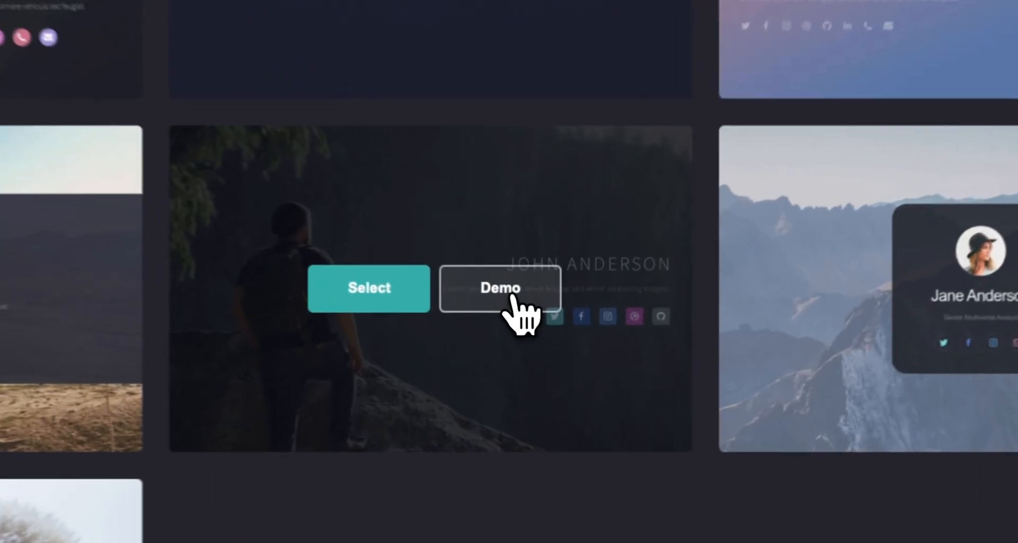
left_click(549, 339)
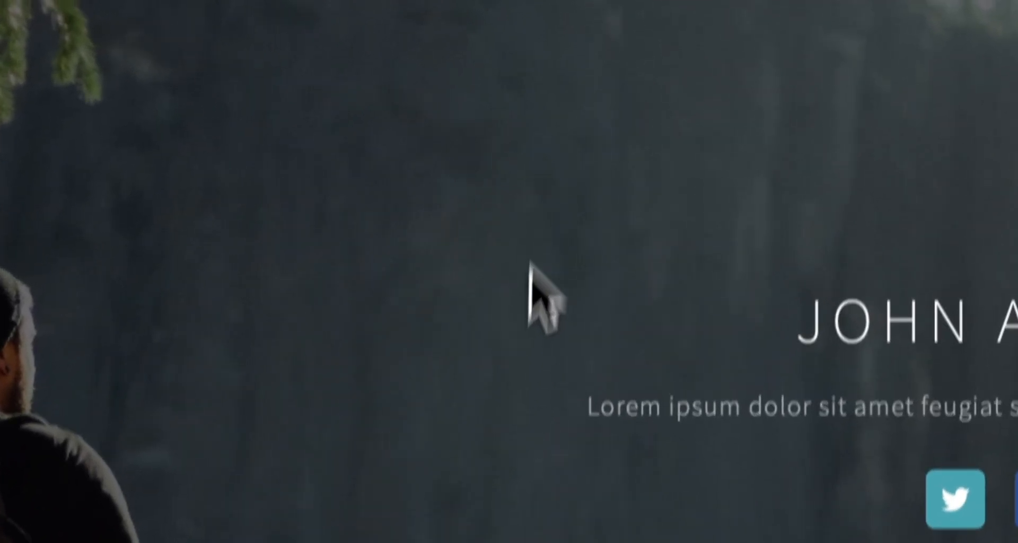
left_click(491, 87)
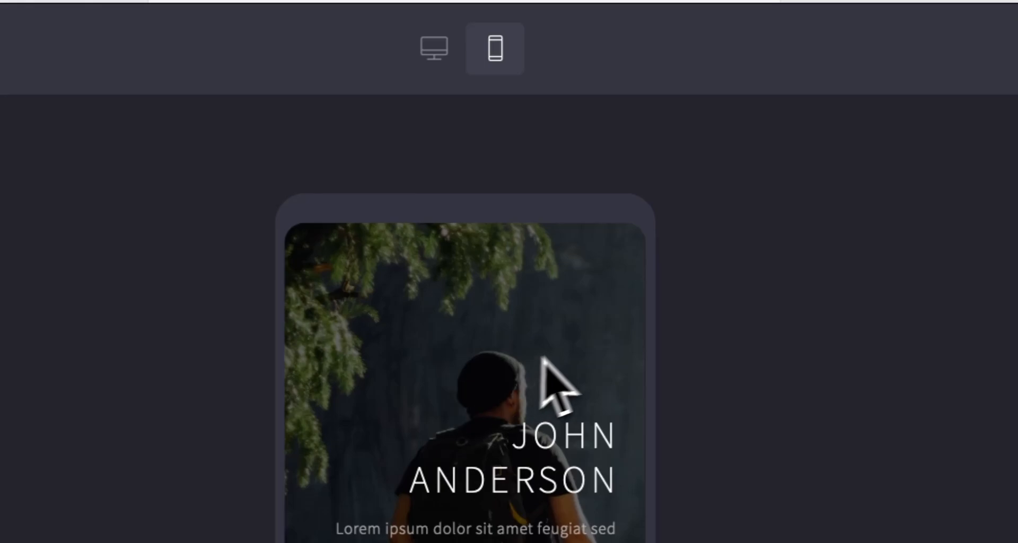
left_click(437, 53)
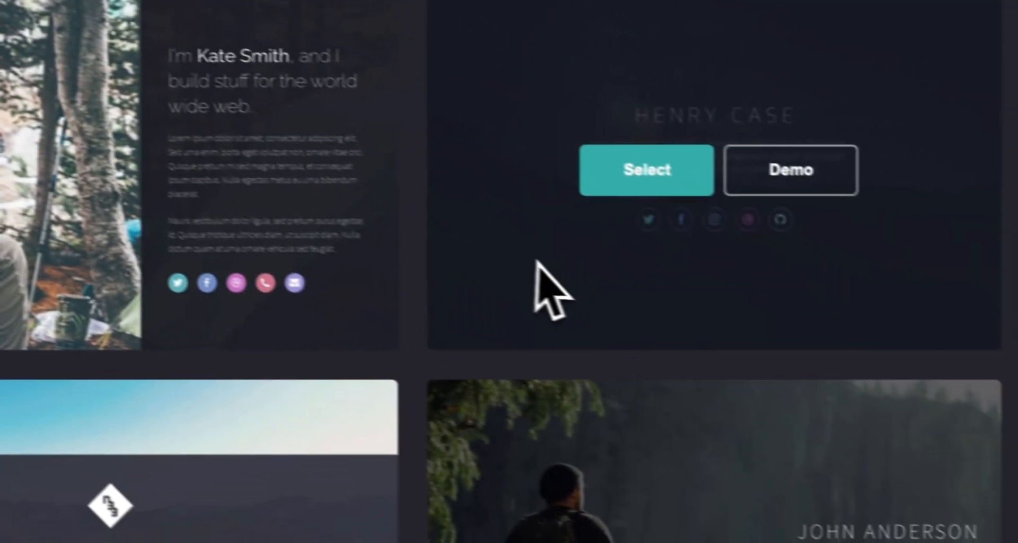
Step: Compare the free and Premium templates from the end of the gallery back up to the Coming Soon and sign-up form designs
scroll(919, 454, "down", 5)
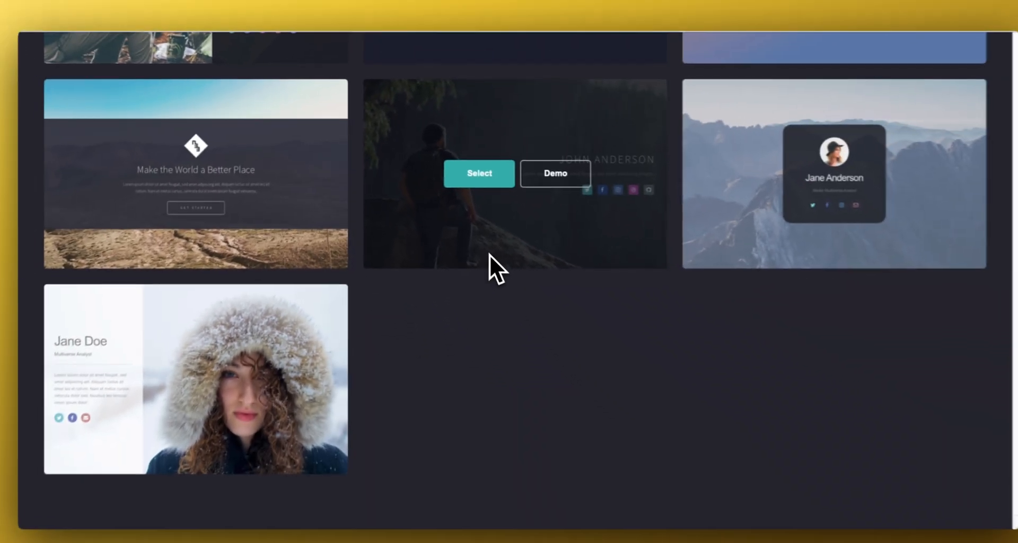
scroll(483, 249, "down", 5)
scroll(502, 269, "up", 5)
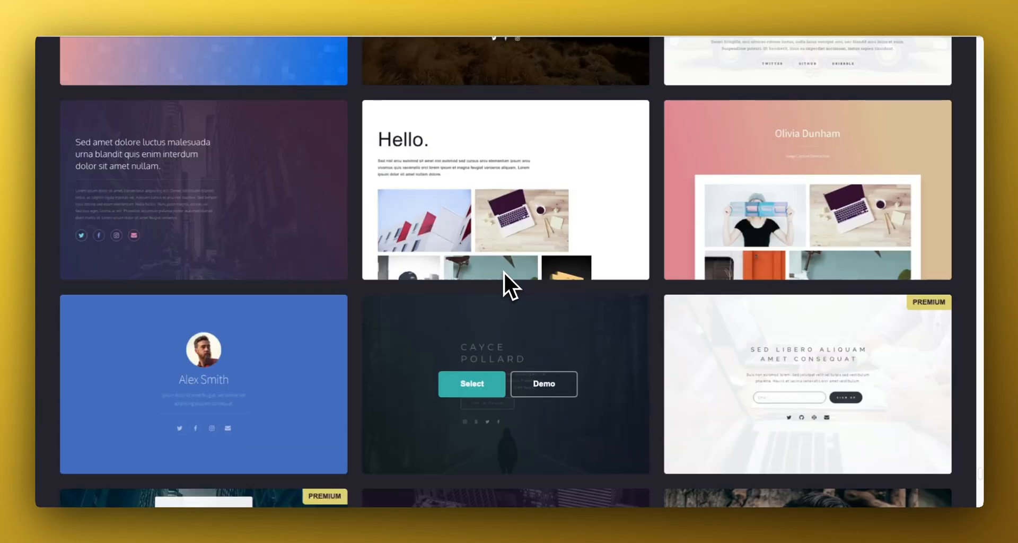
scroll(503, 271, "up", 3)
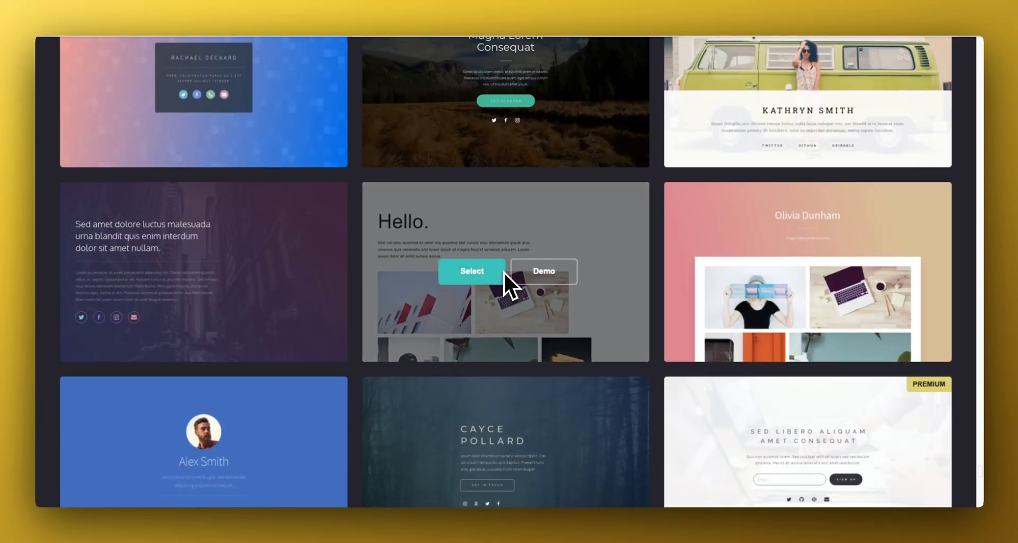
scroll(504, 271, "down", 10)
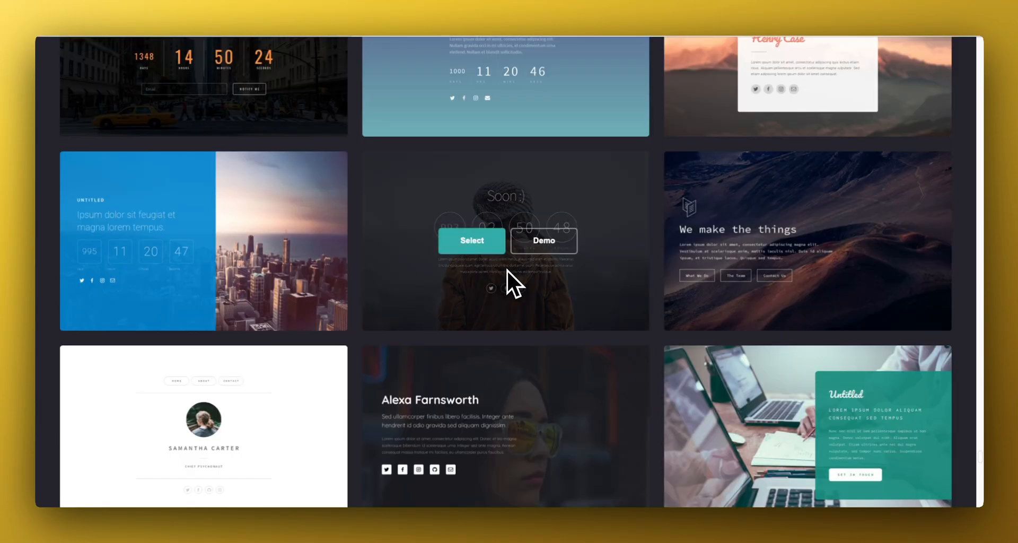
scroll(507, 269, "up", 15)
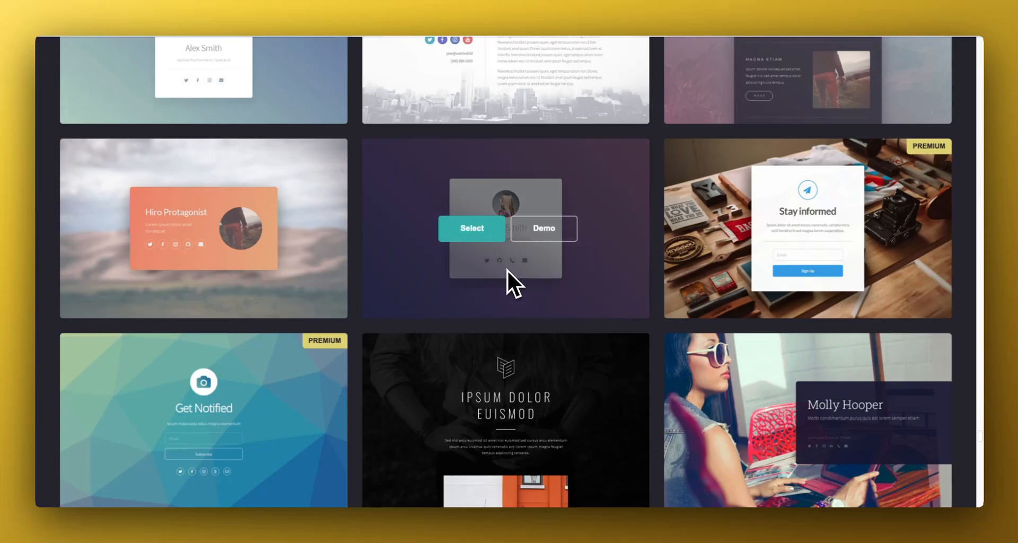
scroll(507, 269, "up", 5)
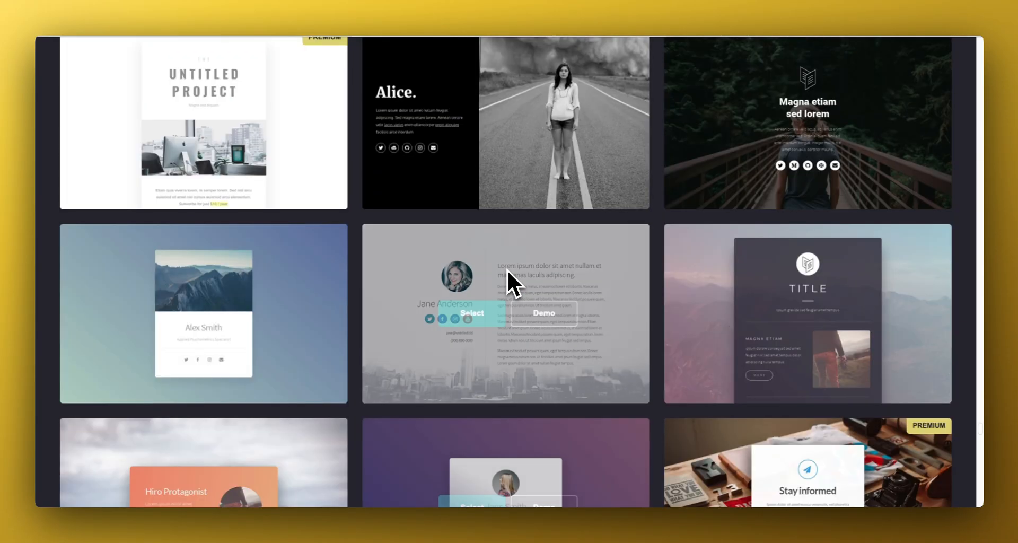
scroll(507, 269, "up", 10)
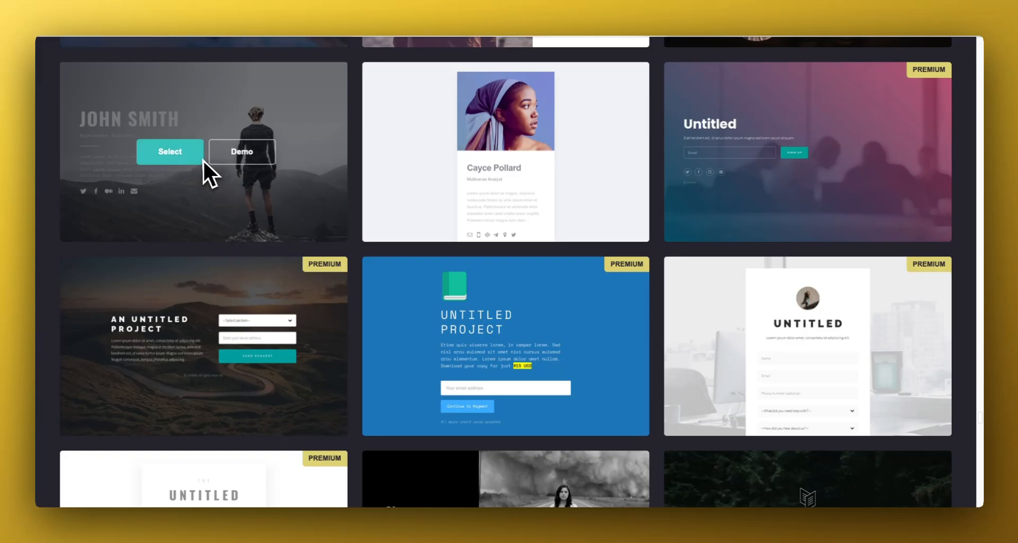
scroll(223, 176, "up", 10)
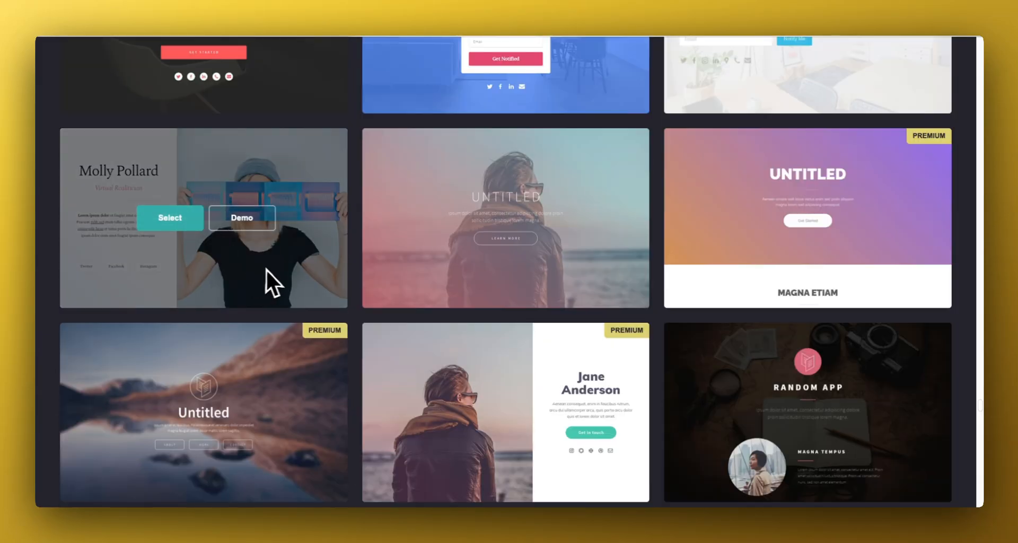
scroll(269, 268, "up", 3)
scroll(272, 267, "up", 2)
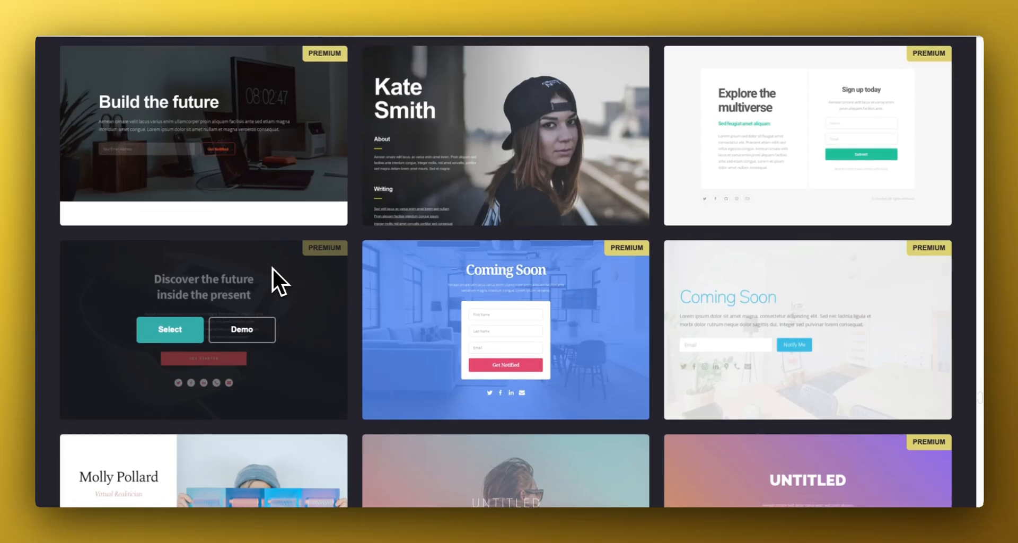
Step: Look back up the gallery for the Premium "Untitled Project" template and open its demo
scroll(272, 268, "up", 5)
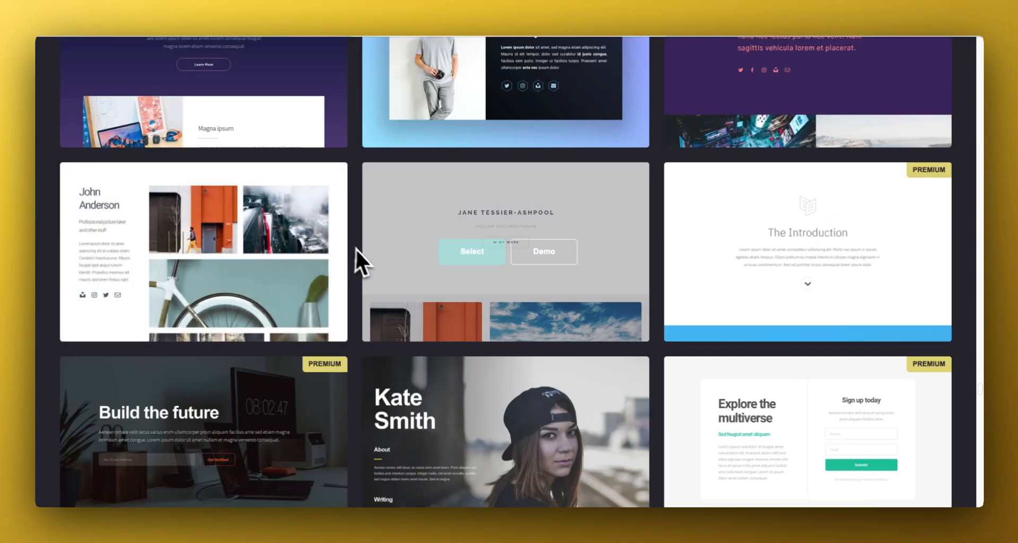
scroll(371, 261, "up", 2)
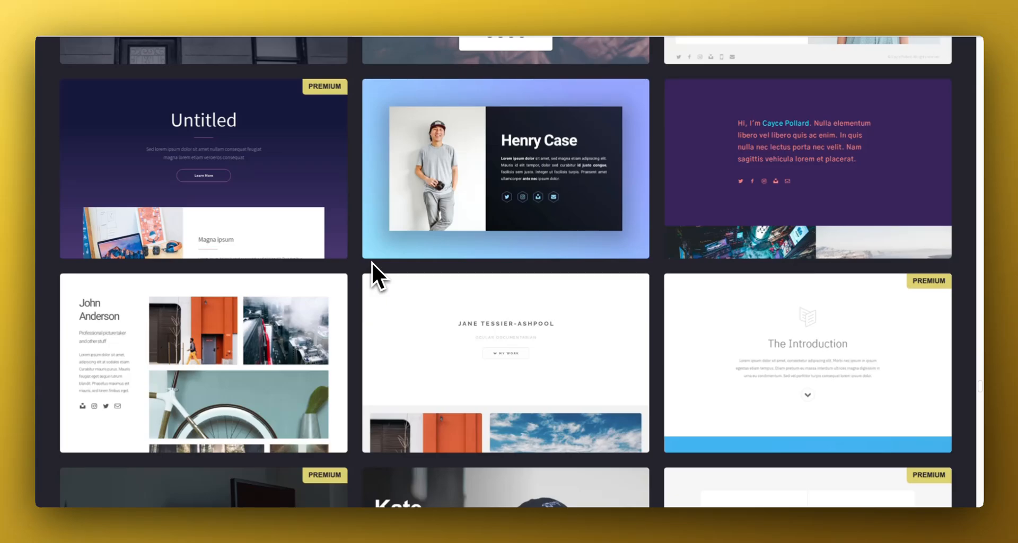
scroll(372, 262, "up", 3)
scroll(371, 262, "up", 5)
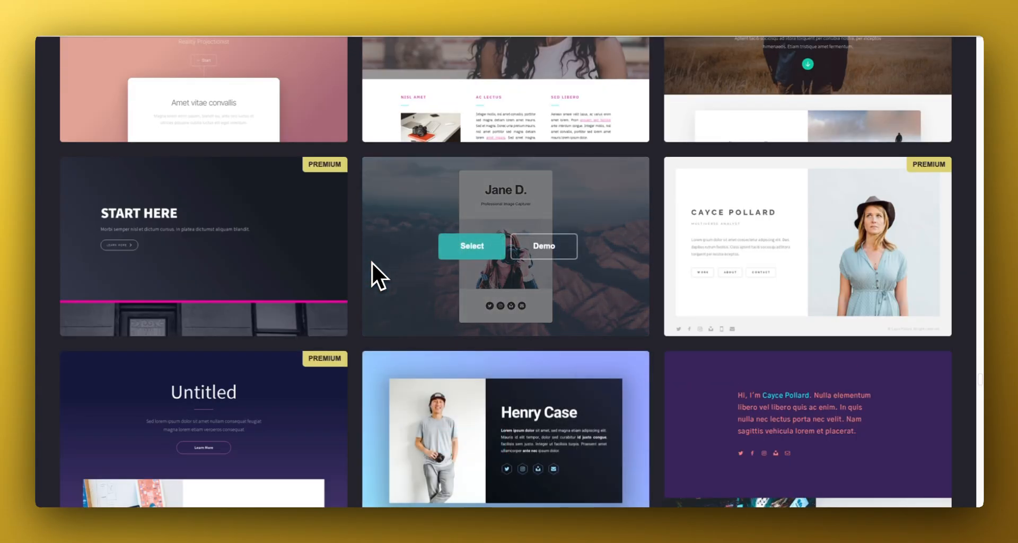
scroll(371, 262, "up", 5)
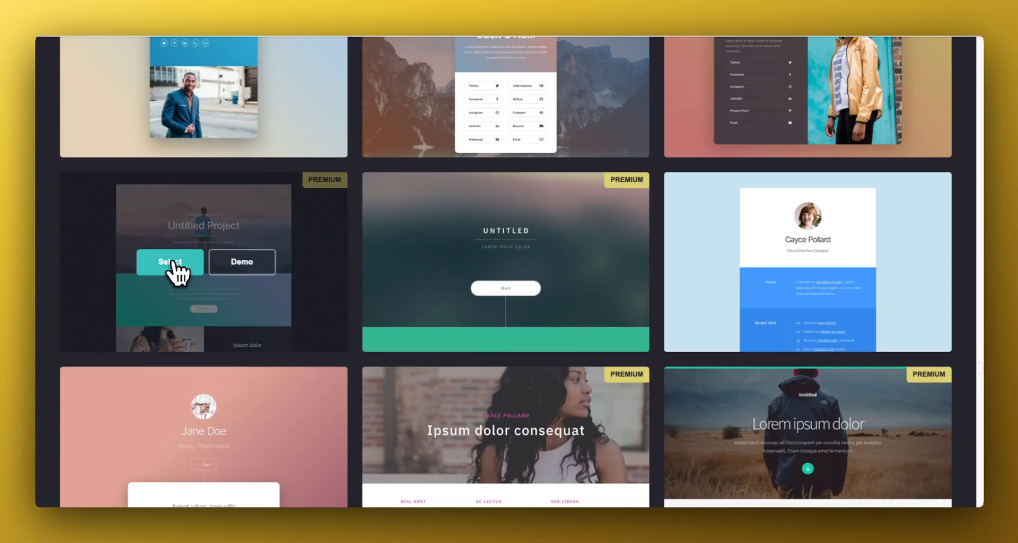
scroll(227, 268, "up", 1)
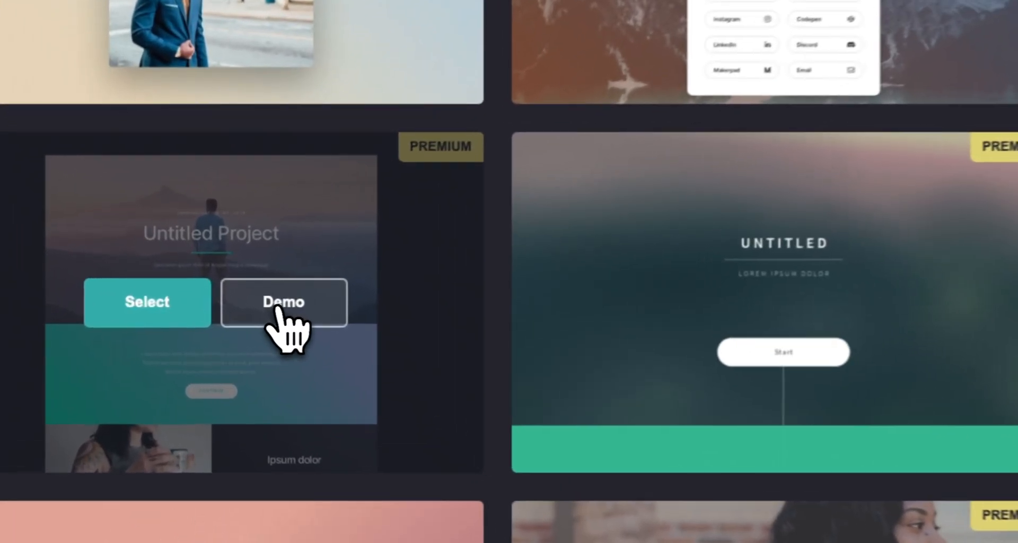
left_click(237, 304)
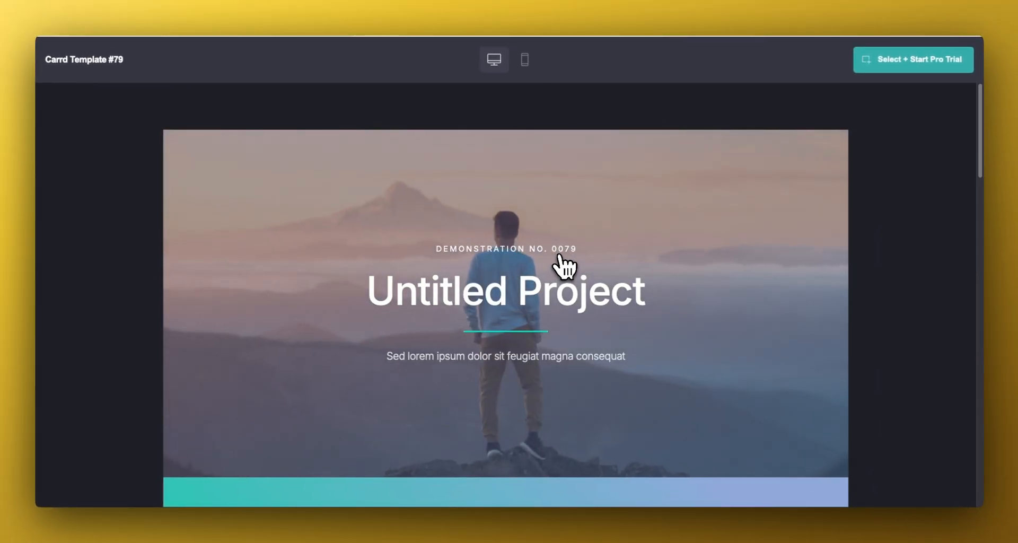
Step: Review the sections of the "Untitled Project" demo, return to its opening section and go back to the gallery
scroll(565, 265, "down", 10)
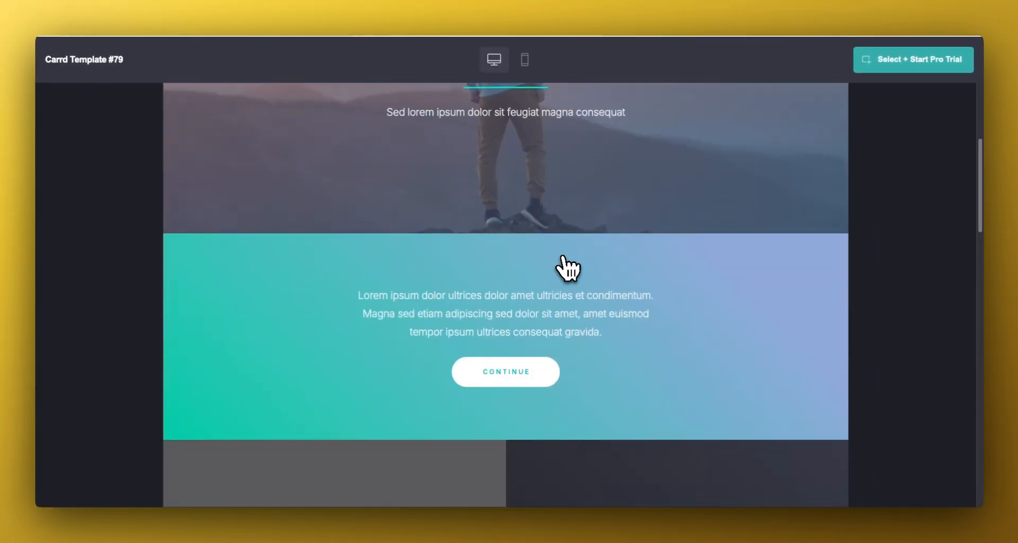
scroll(569, 268, "down", 8)
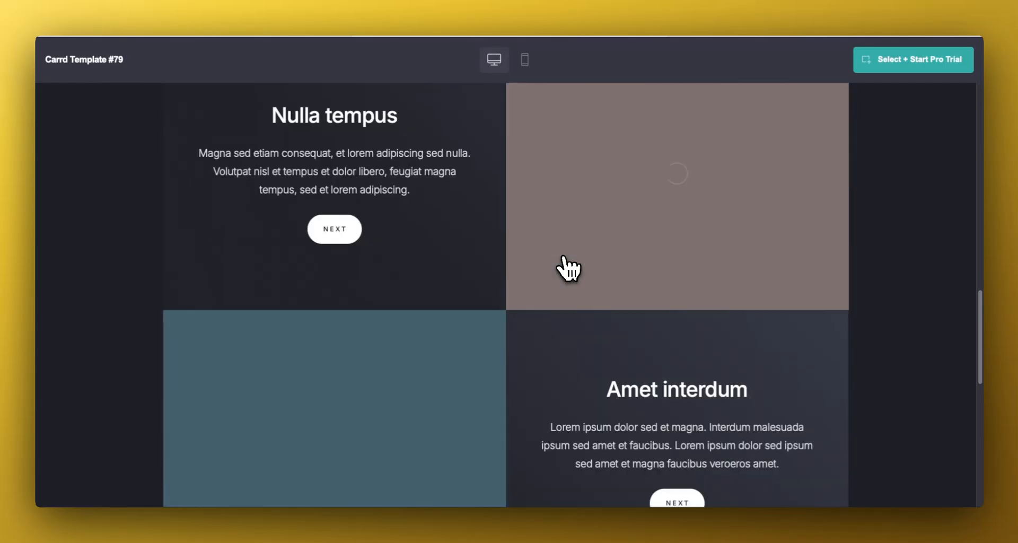
scroll(568, 268, "down", 6)
scroll(569, 267, "up", 20)
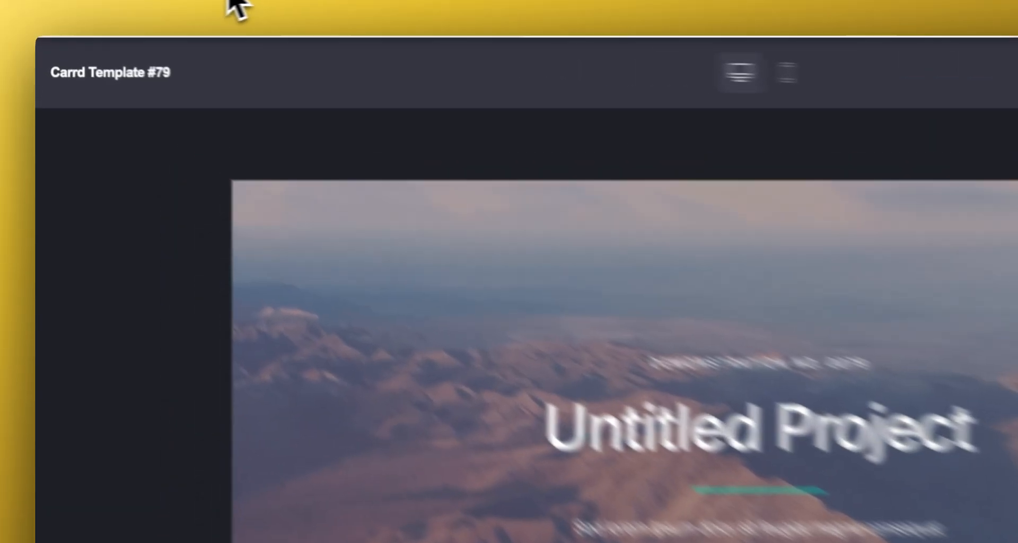
left_click(163, 1)
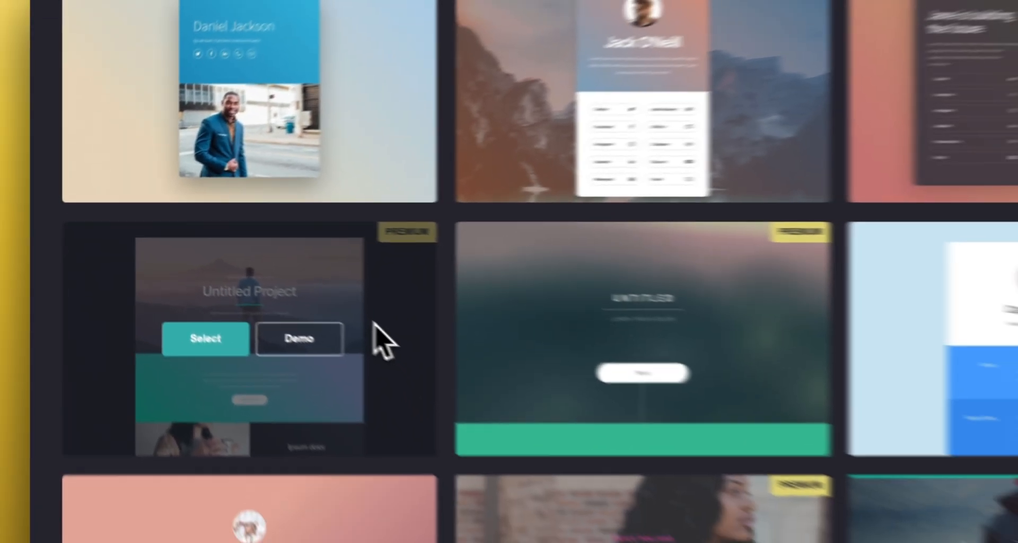
Step: Browse the earlier free and Premium templates up to the free "Hi there" design and open its demo
scroll(374, 308, "up", 4)
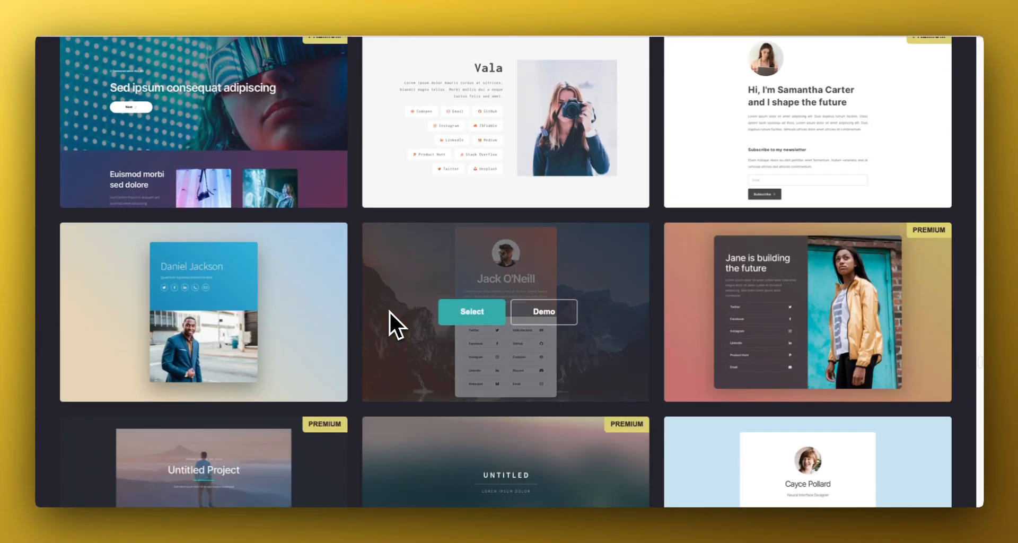
scroll(389, 311, "up", 4)
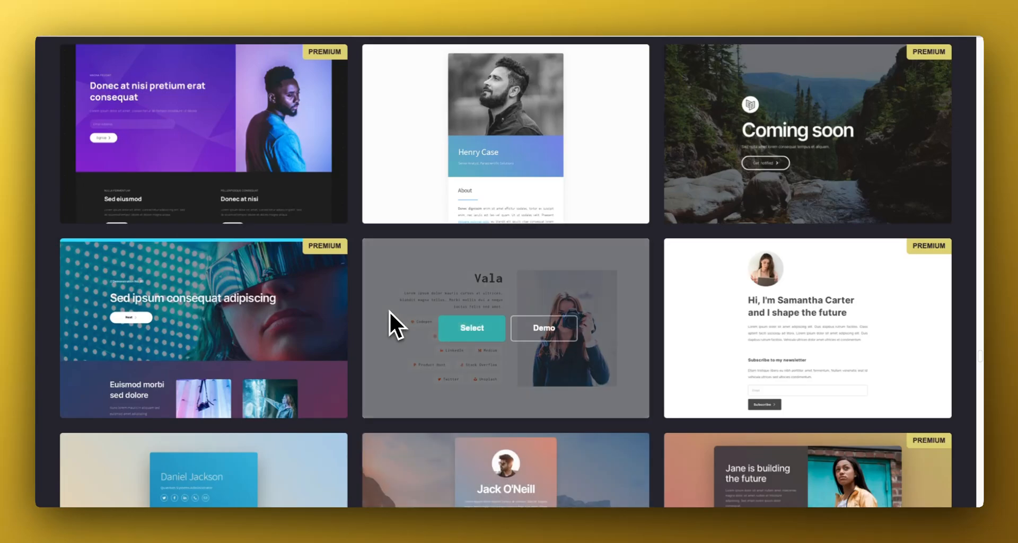
scroll(389, 310, "up", 7)
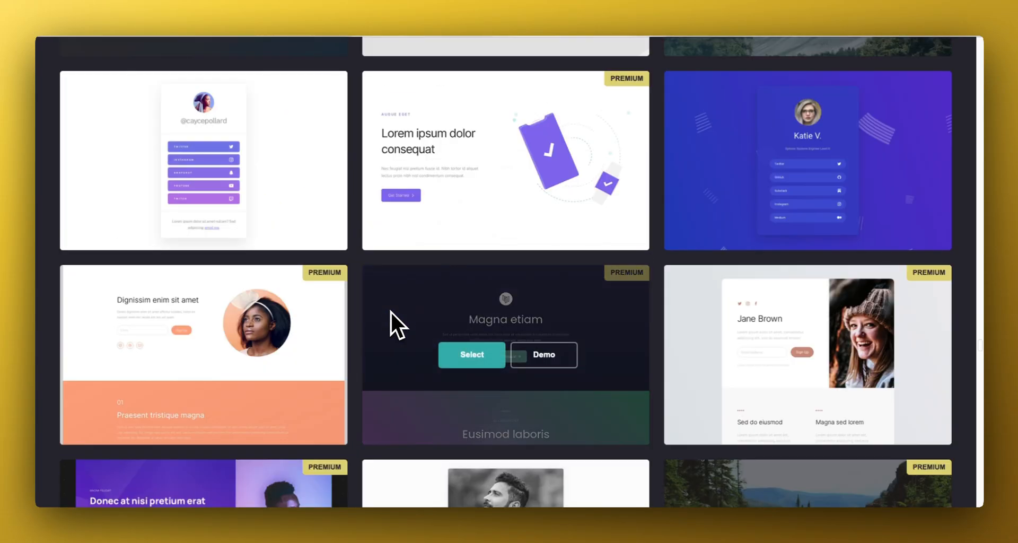
scroll(627, 387, "up", 5)
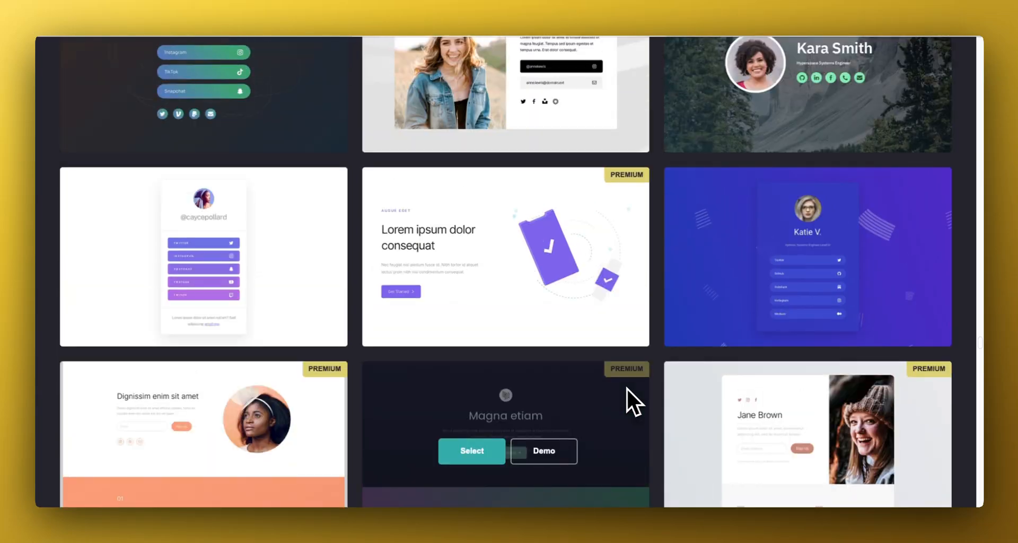
scroll(610, 380, "up", 6)
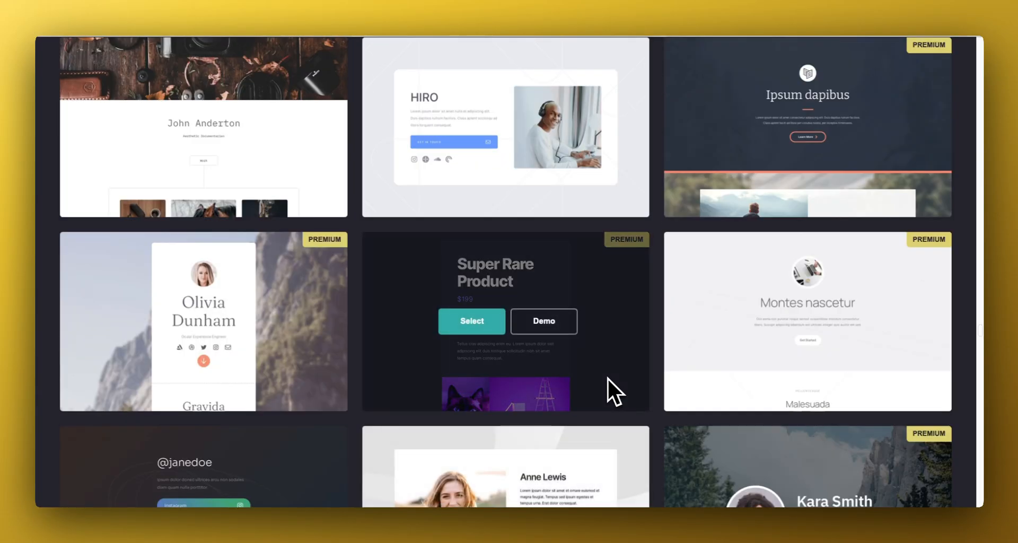
scroll(607, 379, "up", 5)
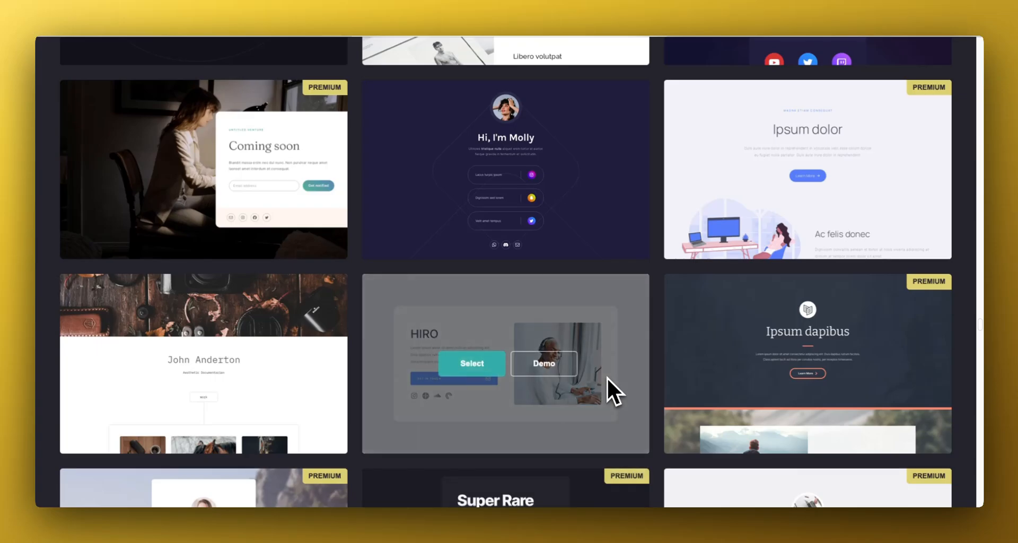
scroll(606, 376, "up", 2)
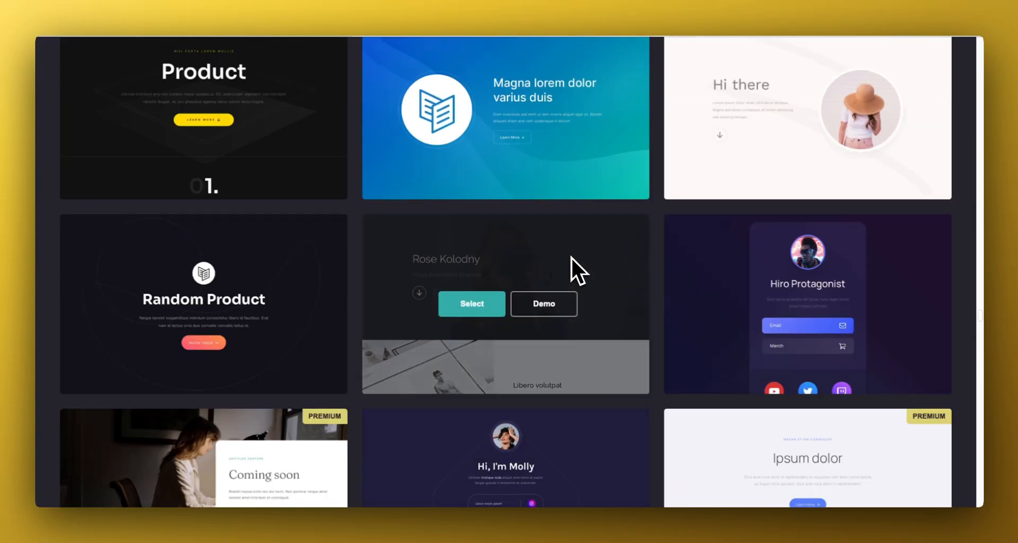
scroll(571, 257, "up", 3)
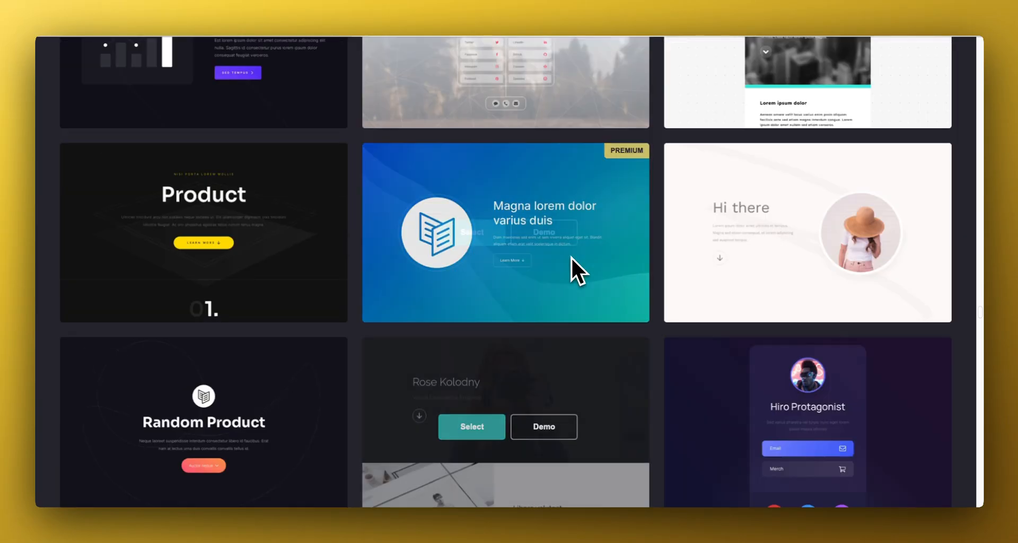
mouse_move(763, 213)
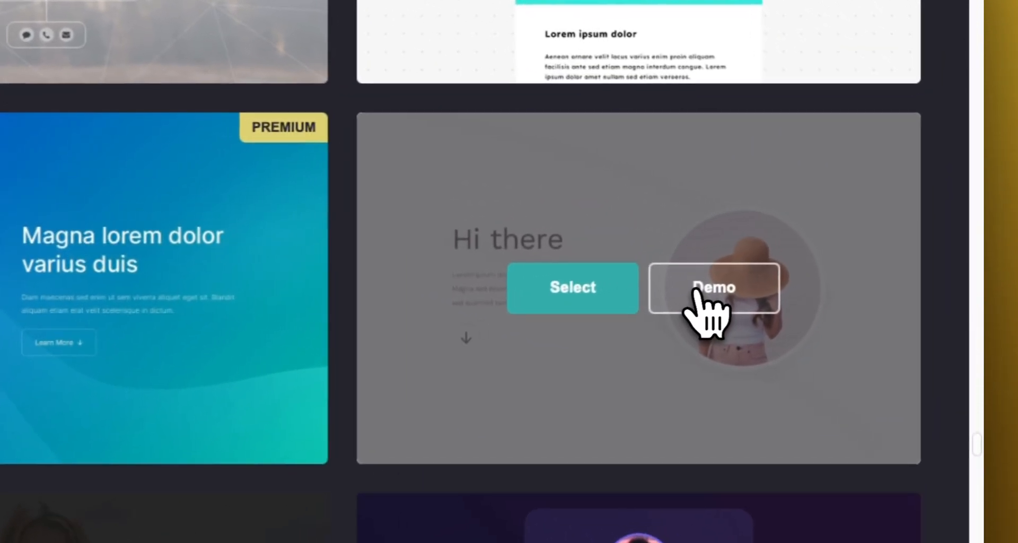
left_click(835, 233)
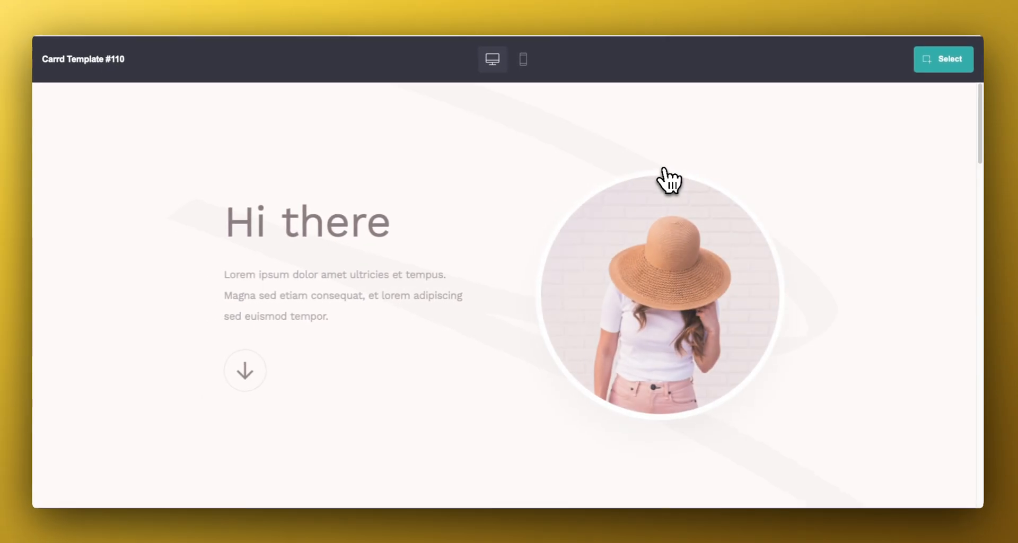
Step: Preview the "Hi there" template in desktop and mobile views and select it as the site's starting point
scroll(669, 180, "down", 10)
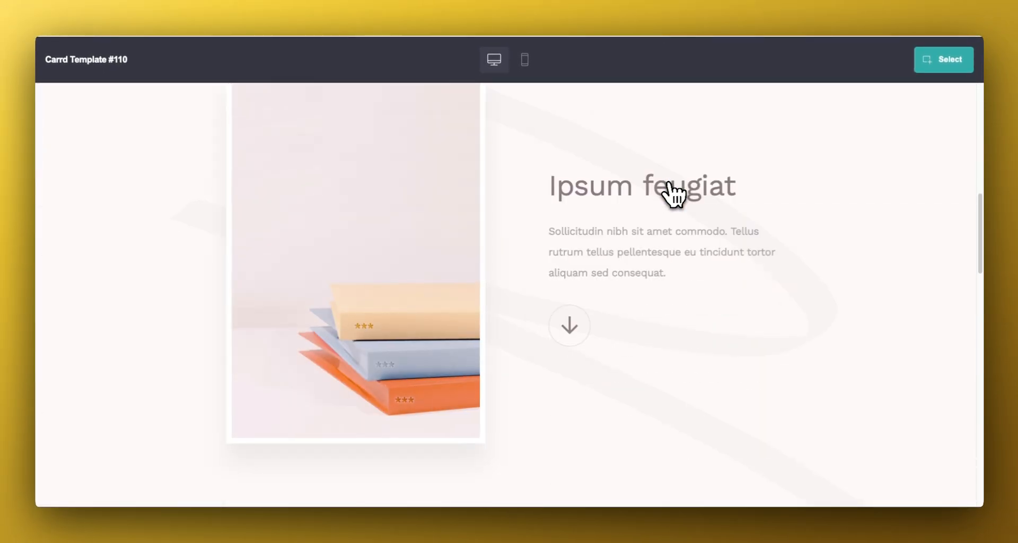
scroll(673, 194, "down", 10)
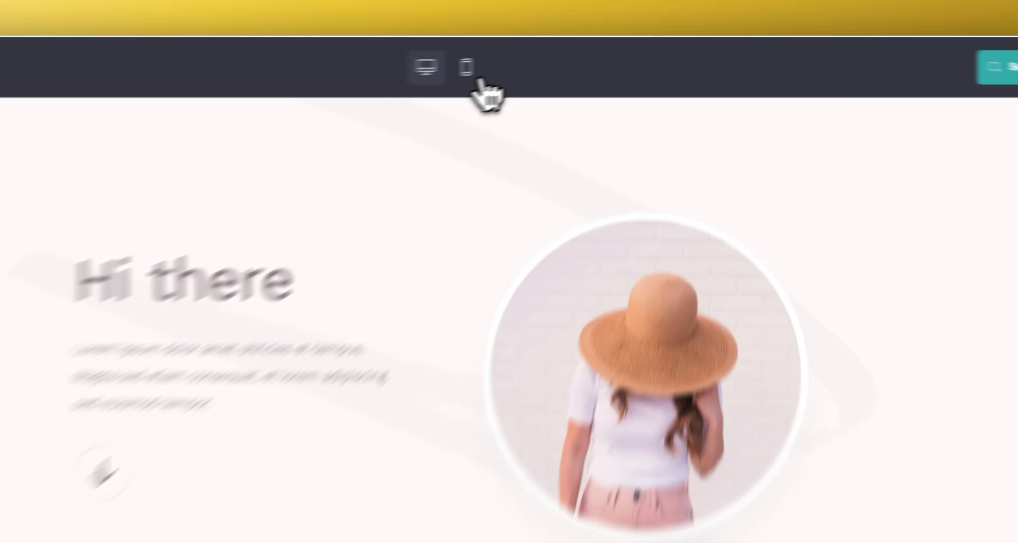
left_click(524, 59)
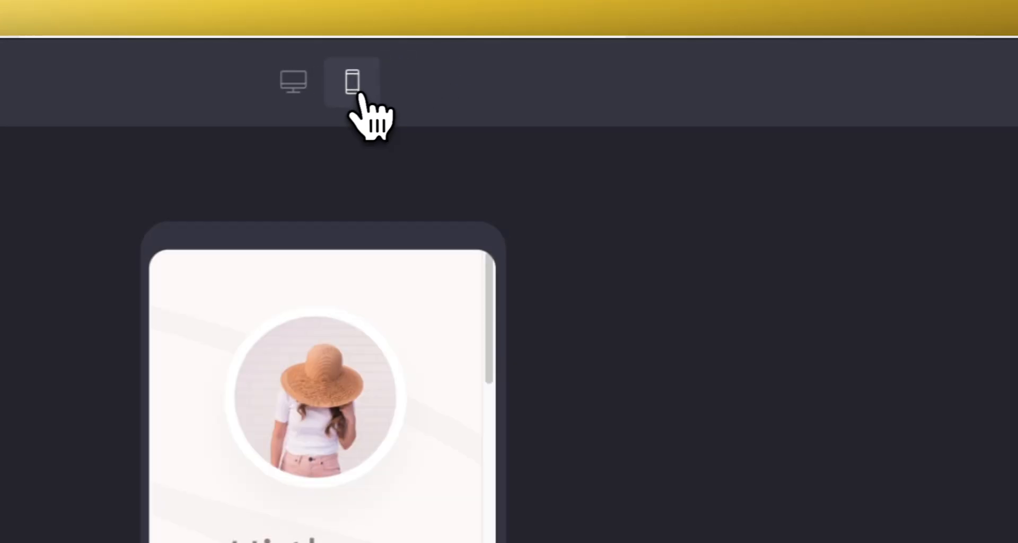
scroll(564, 220, "down", 5)
scroll(417, 404, "down", 5)
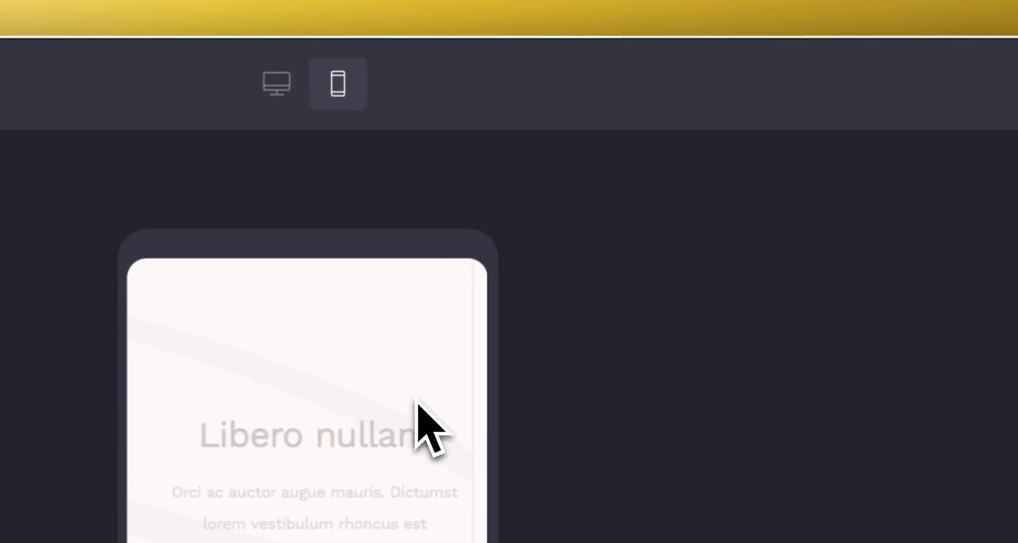
left_click(285, 103)
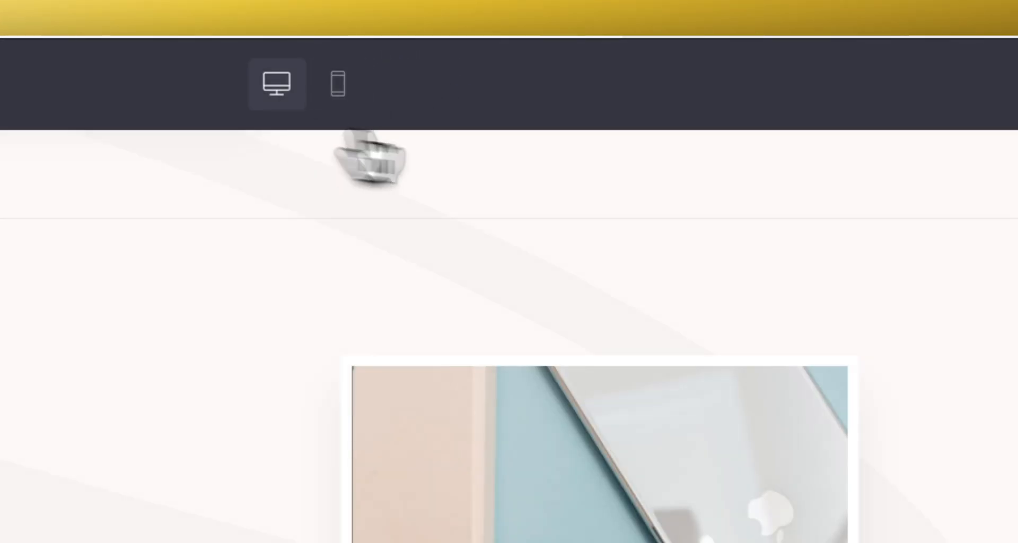
left_click(873, 91)
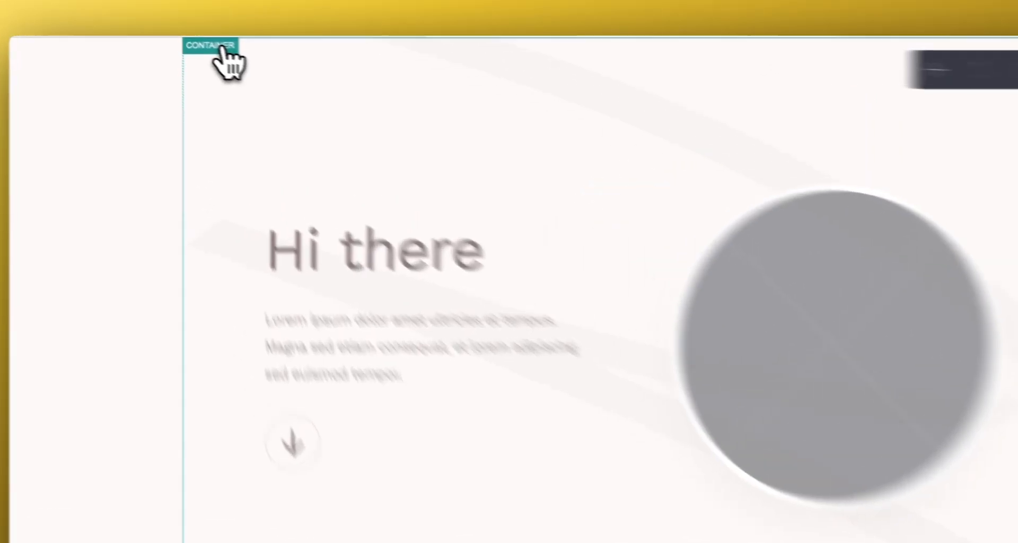
Step: Open the settings of the container around the "Hi there" section and examine its type, column widths, alignment and options
left_click(201, 45)
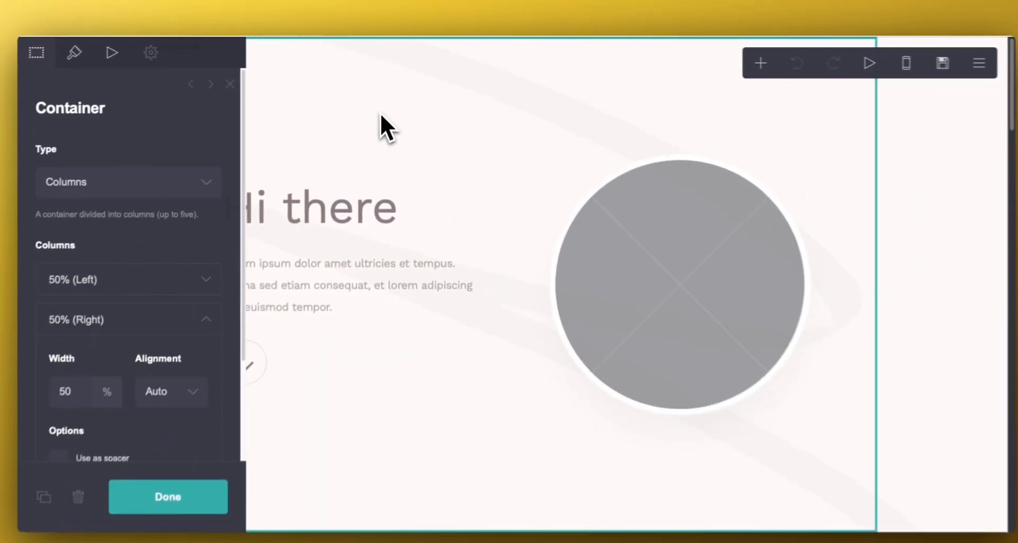
scroll(206, 222, "down", 3)
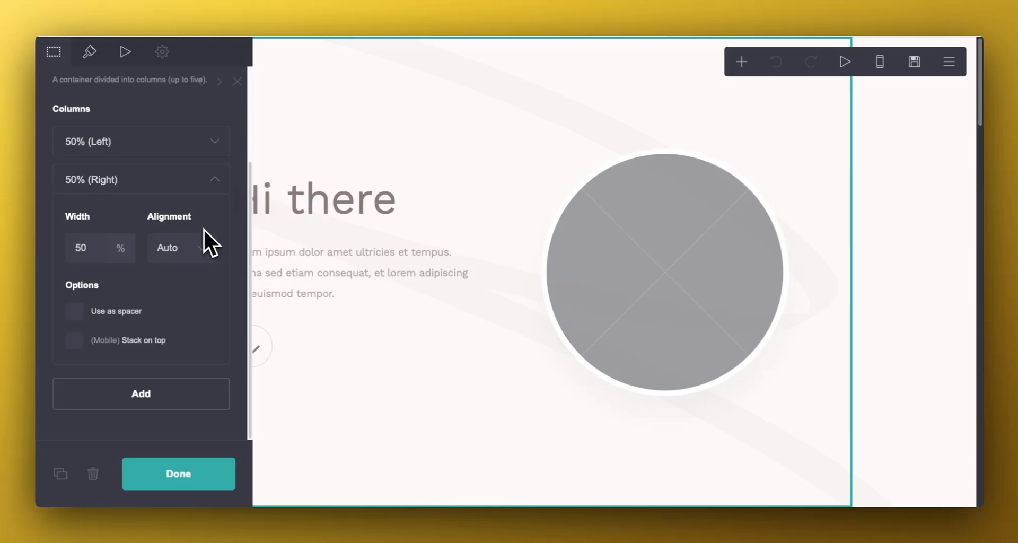
scroll(203, 228, "up", 5)
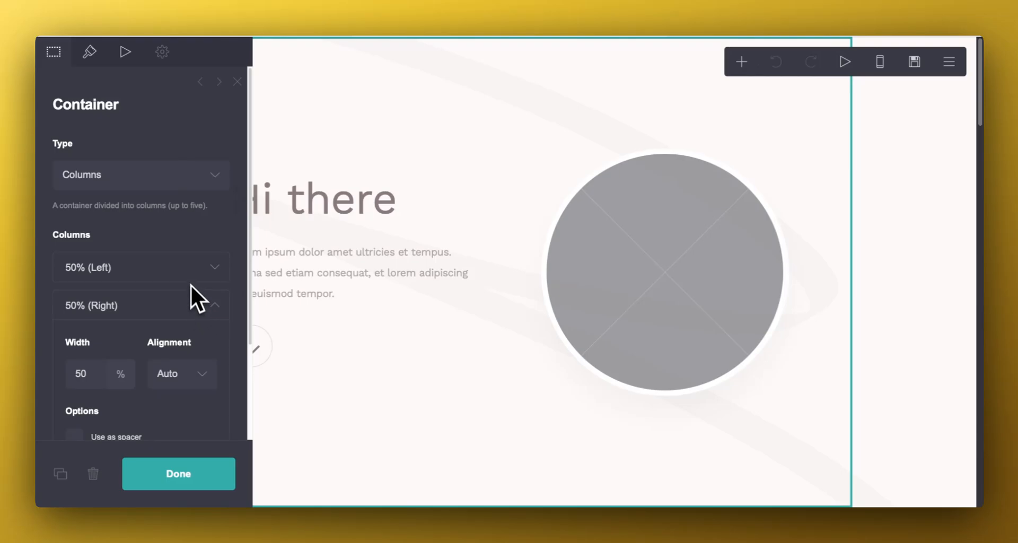
scroll(130, 344, "down", 2)
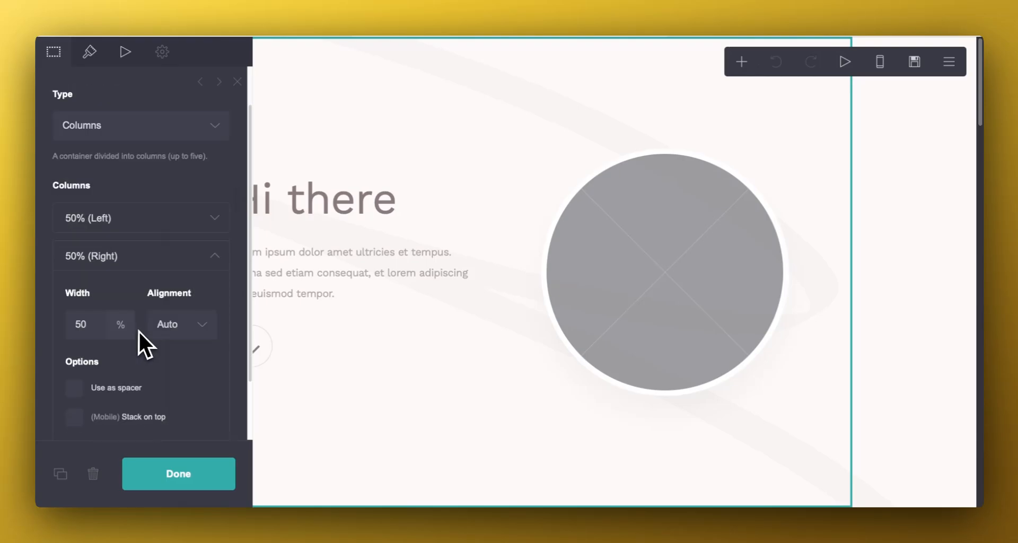
scroll(207, 274, "up", 2)
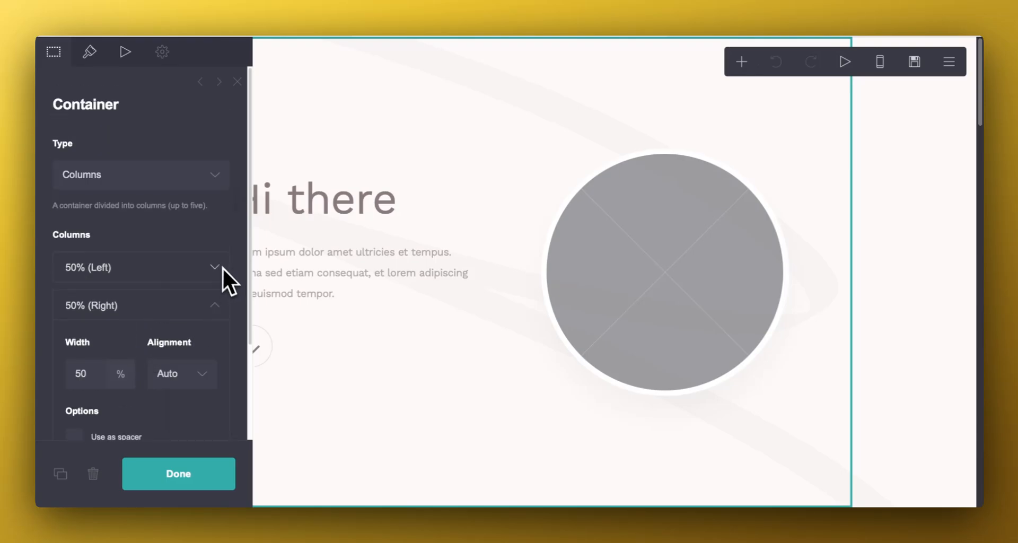
Step: Examine the container's appearance settings, from width, height and padding through background, border and drop shadow to the mobile options
left_click(94, 55)
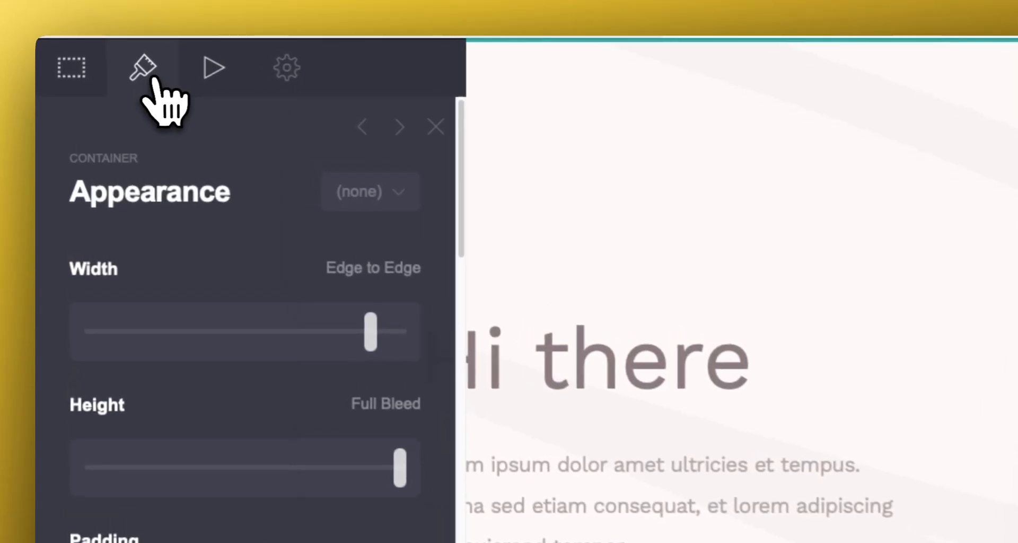
scroll(318, 455, "down", 10)
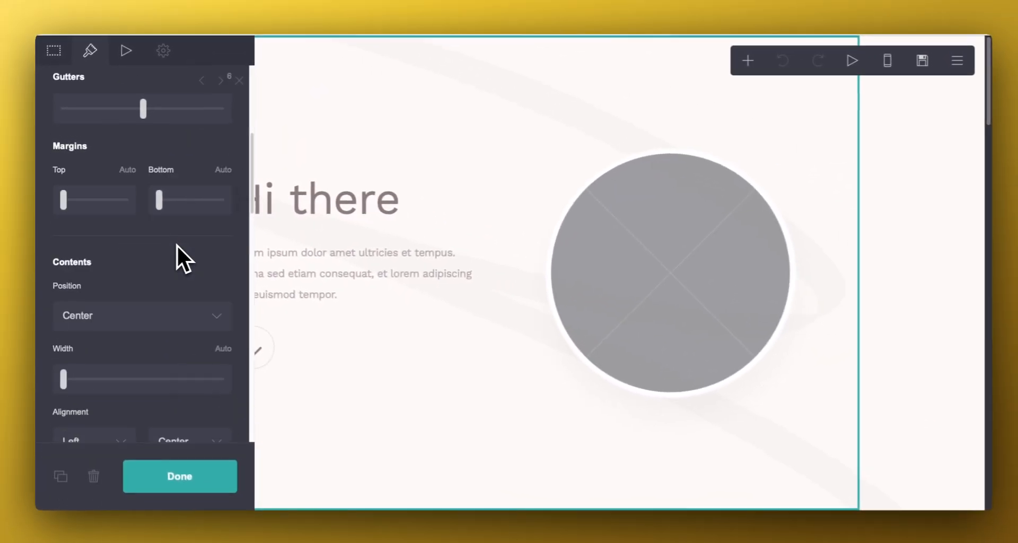
scroll(177, 244, "down", 10)
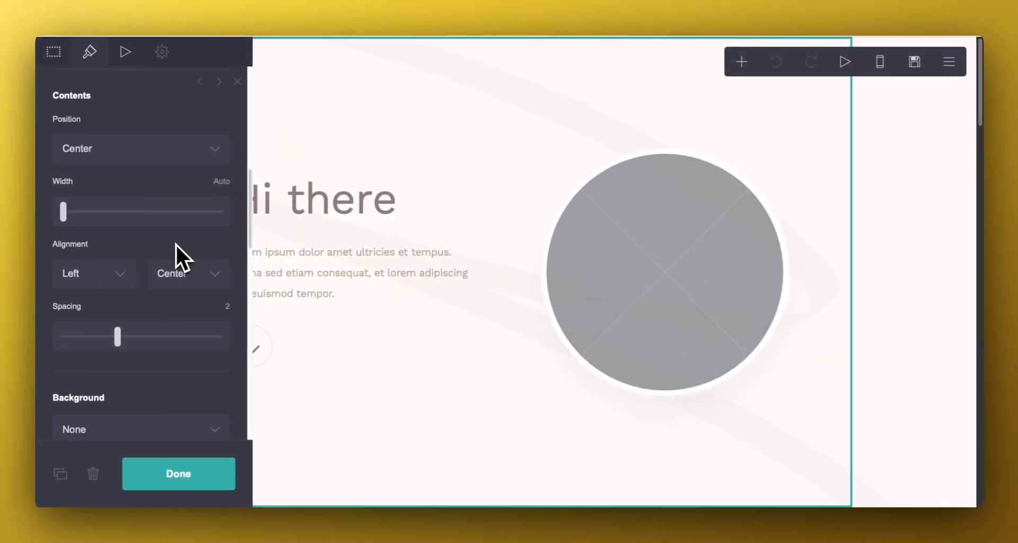
scroll(176, 243, "down", 10)
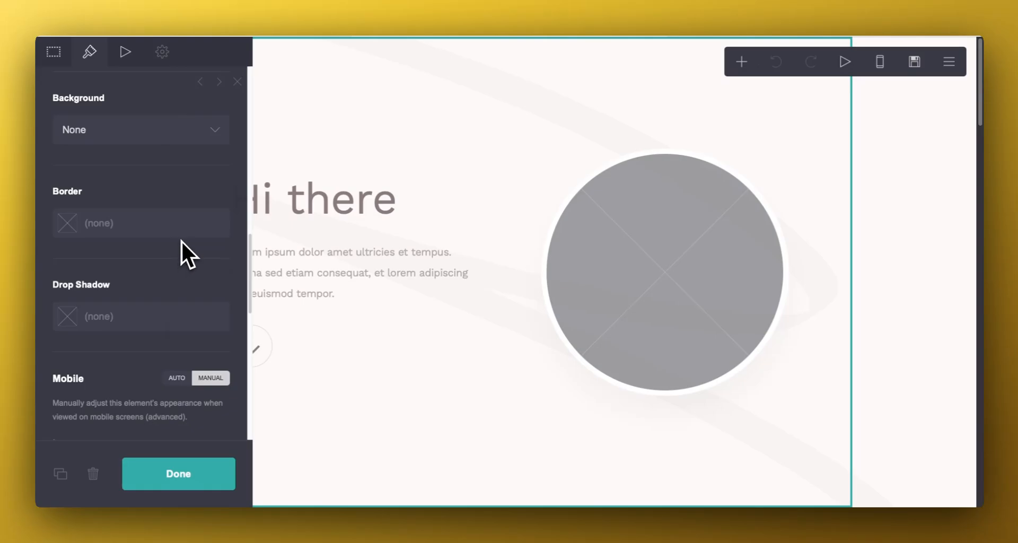
scroll(182, 243, "down", 5)
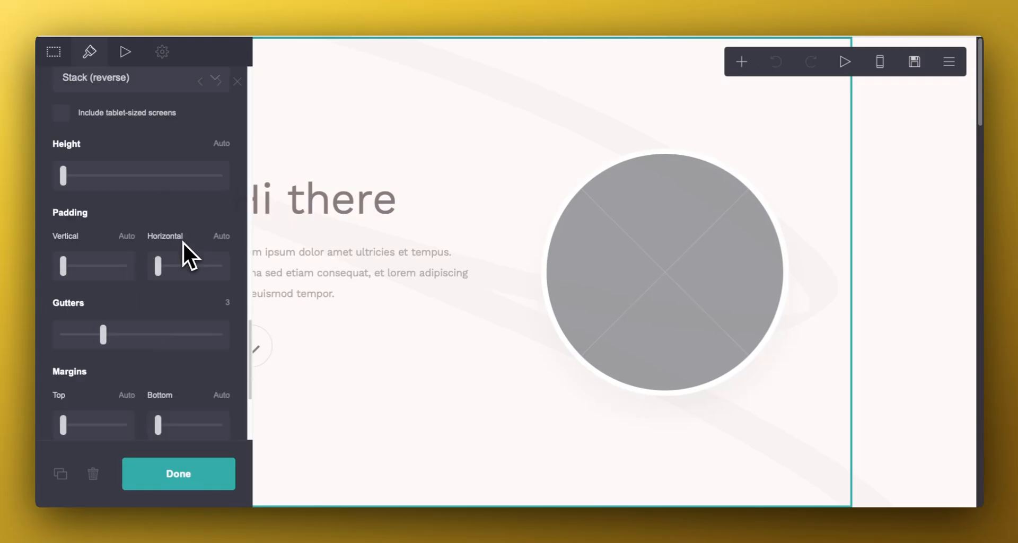
scroll(183, 242, "down", 1)
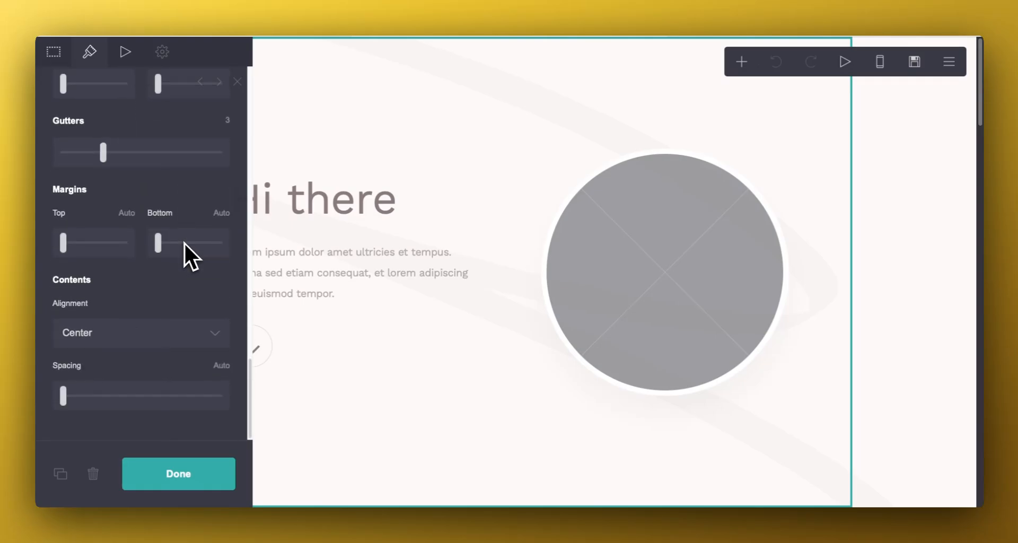
scroll(184, 242, "up", 12)
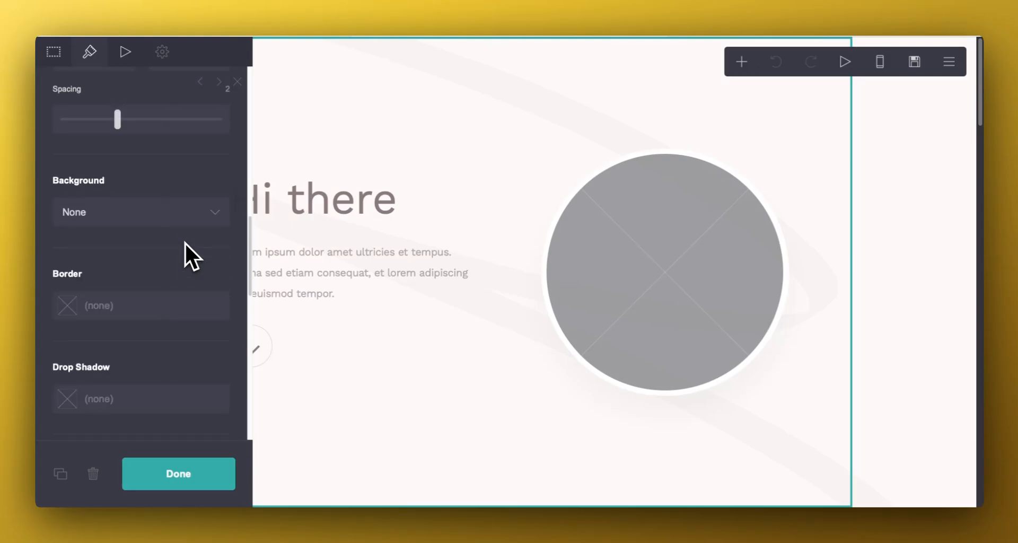
scroll(184, 242, "up", 10)
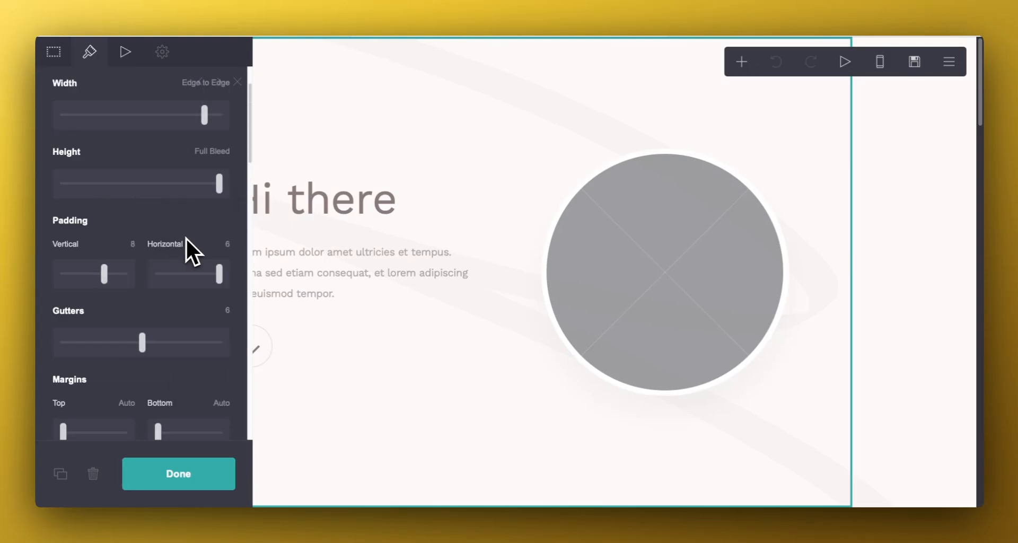
scroll(185, 238, "up", 4)
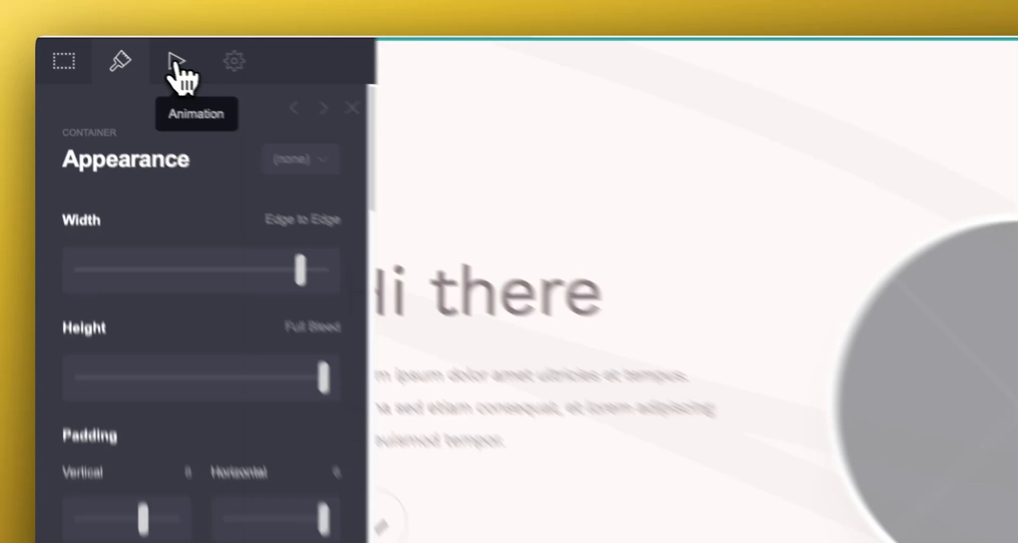
Step: Examine the container's animation settings and its ID, classes, attributes and visibility settings, and close them
left_click(126, 52)
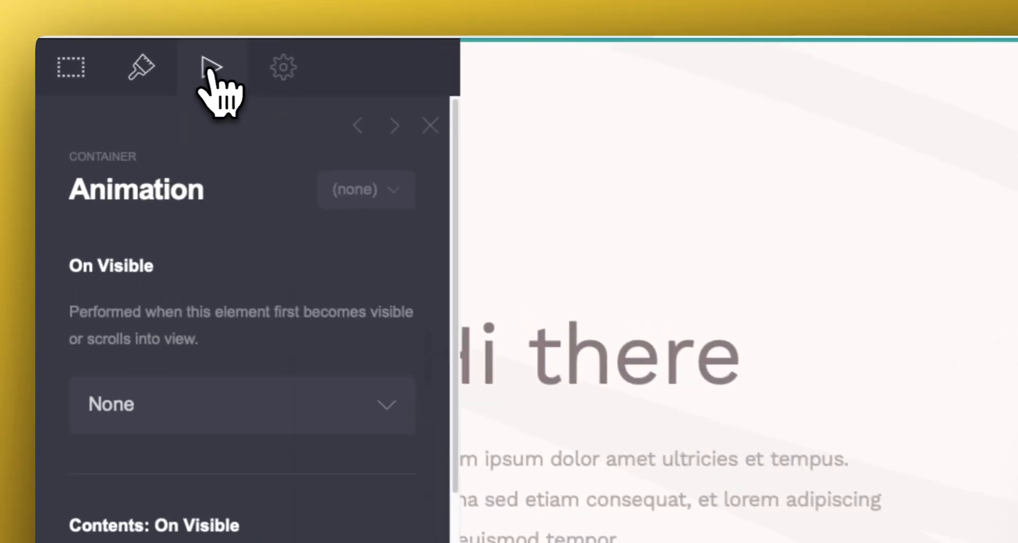
scroll(245, 289, "down", 5)
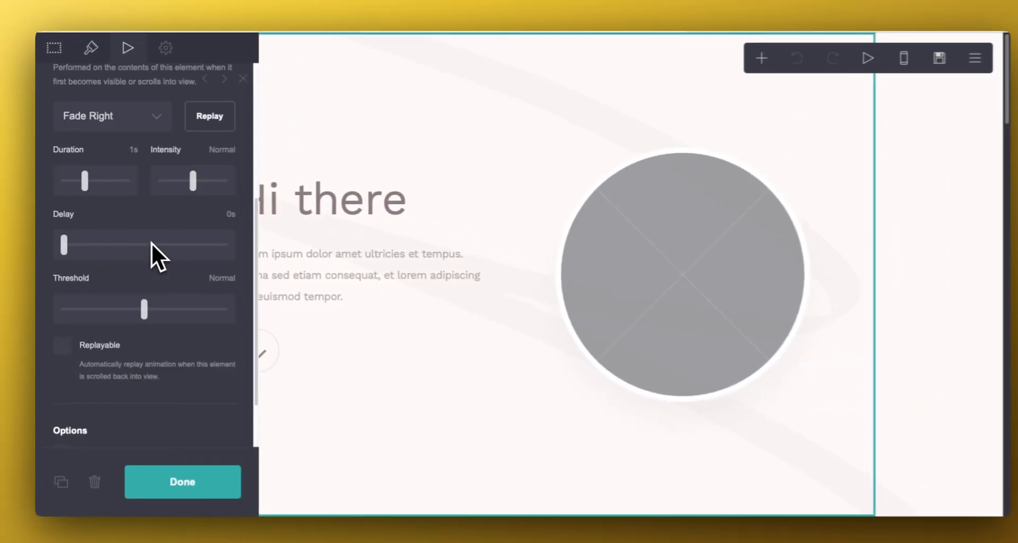
scroll(149, 239, "down", 2)
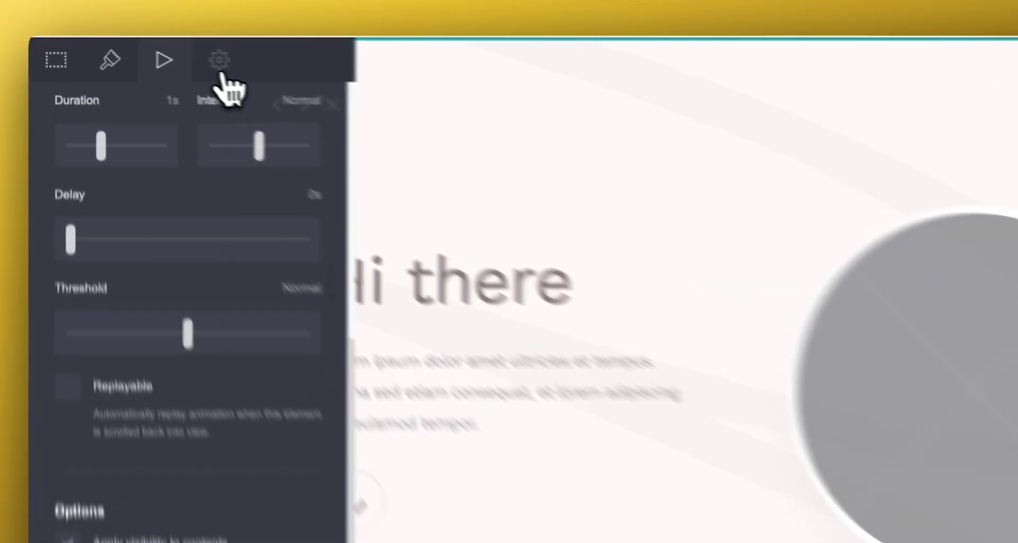
left_click(162, 51)
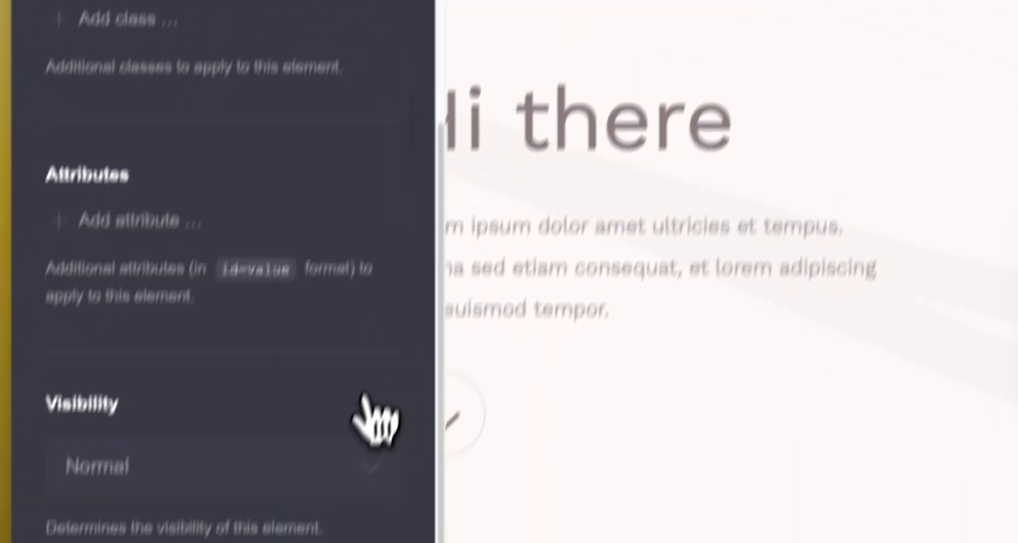
left_click(332, 451)
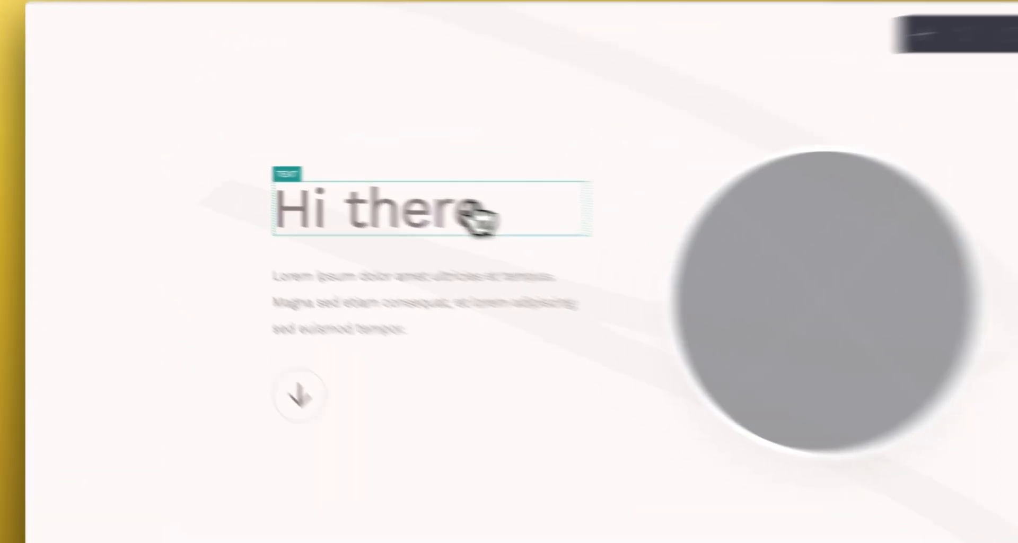
Step: Replace the "Hi there" site title with "Tim's Gardening" and finish editing it
left_click(409, 200)
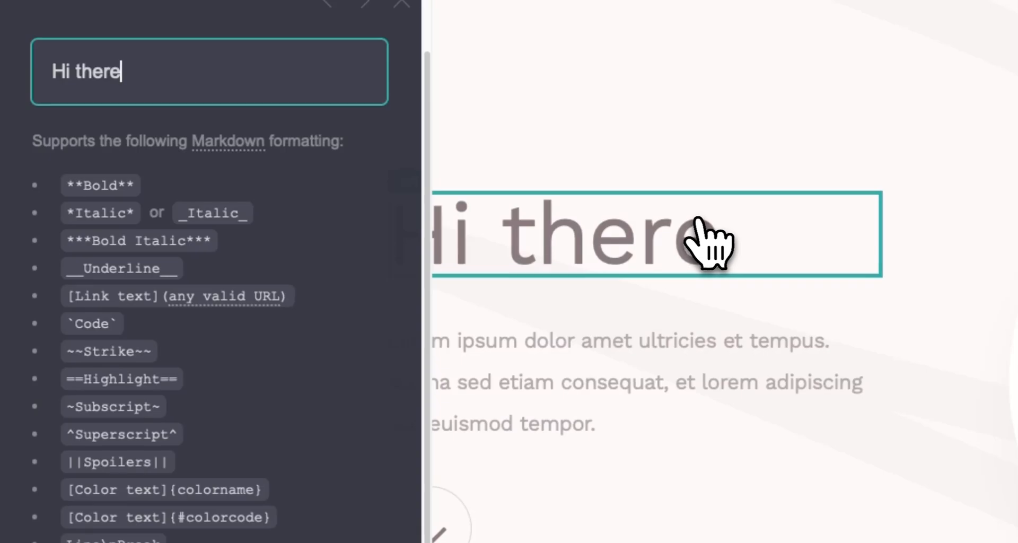
left_click(694, 370)
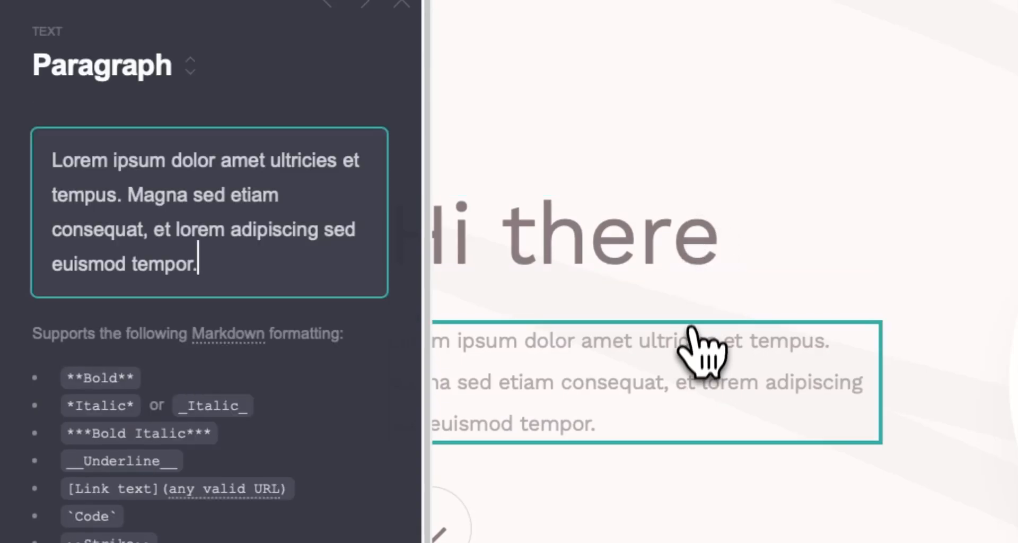
left_click(711, 289)
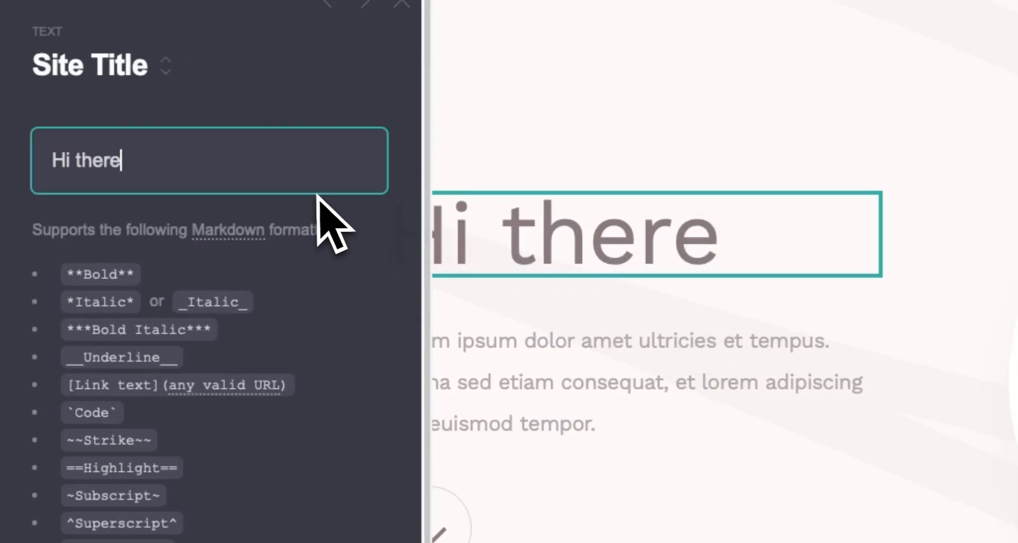
key("BackSpace")
key("BackSpace")
key("BackSpace")
key("BackSpace")
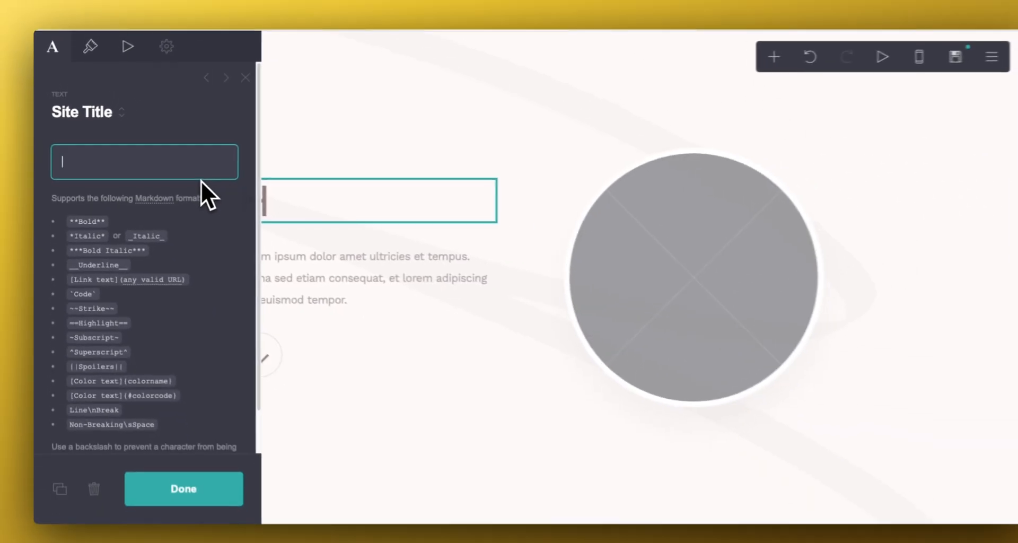
type("TIm")
key("BackSpace")
key("BackSpace")
key("BackSpace")
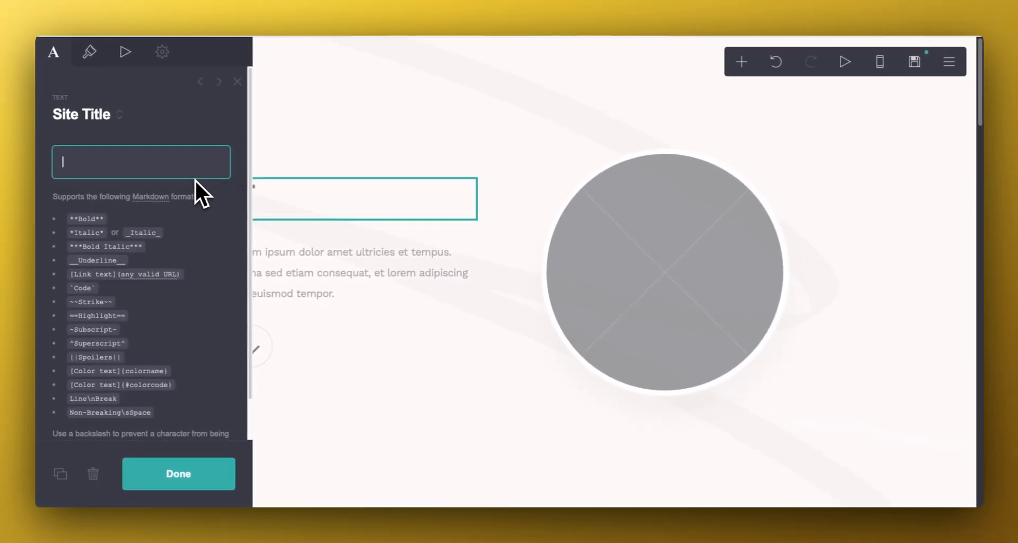
type("Tim")
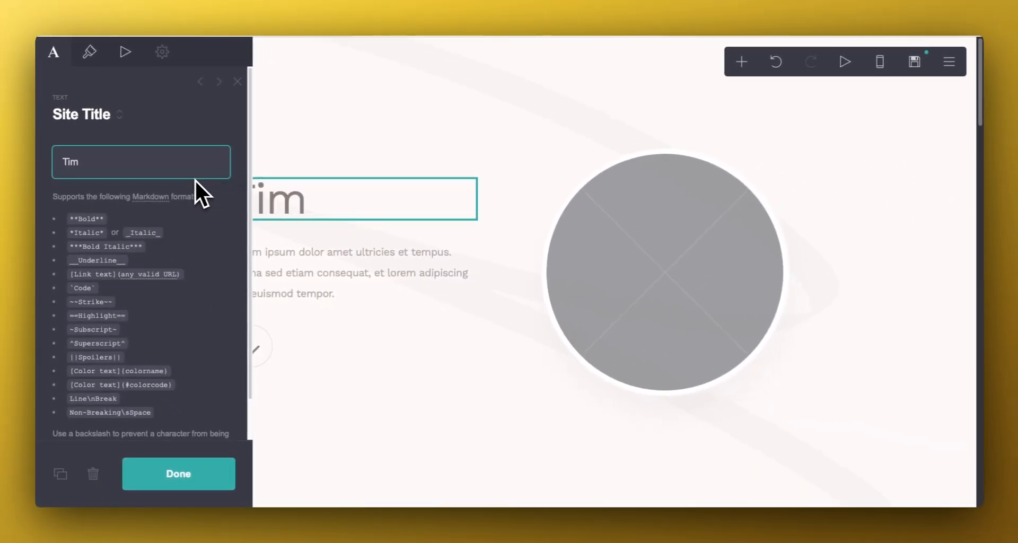
type("'s Gar")
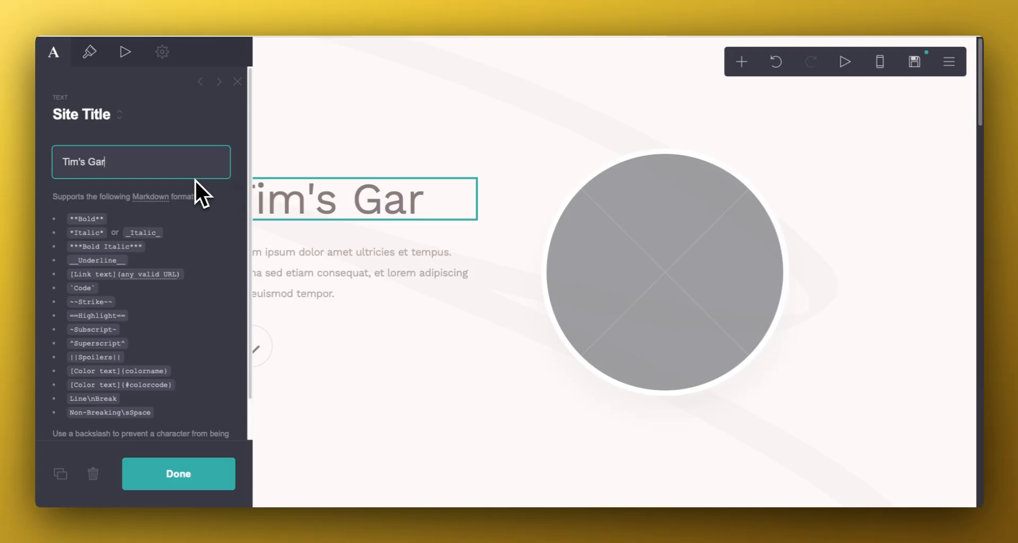
type("dening")
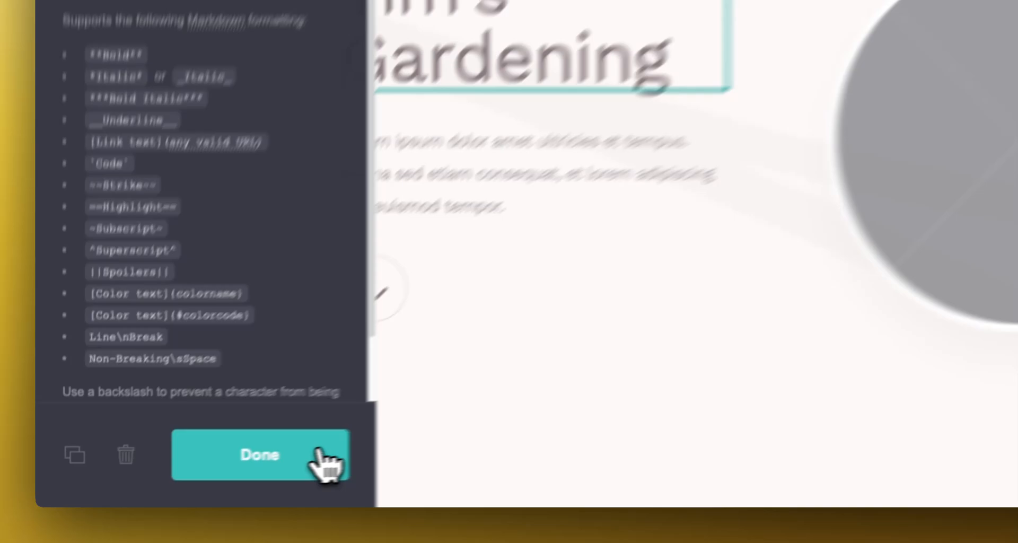
left_click(220, 473)
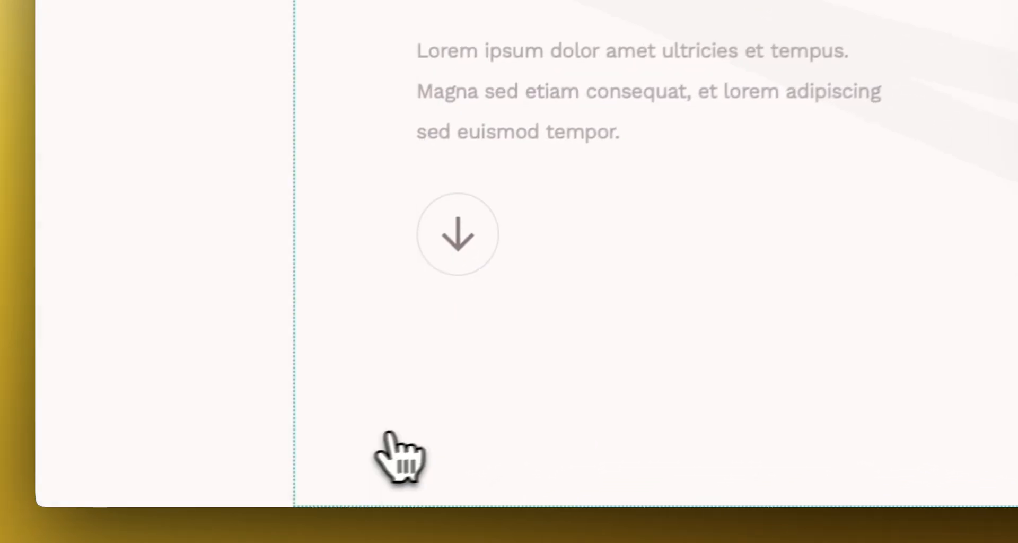
Step: Replace the placeholder paragraph under the site title with "Professional Gardening Services" and finish editing it
left_click(670, 358)
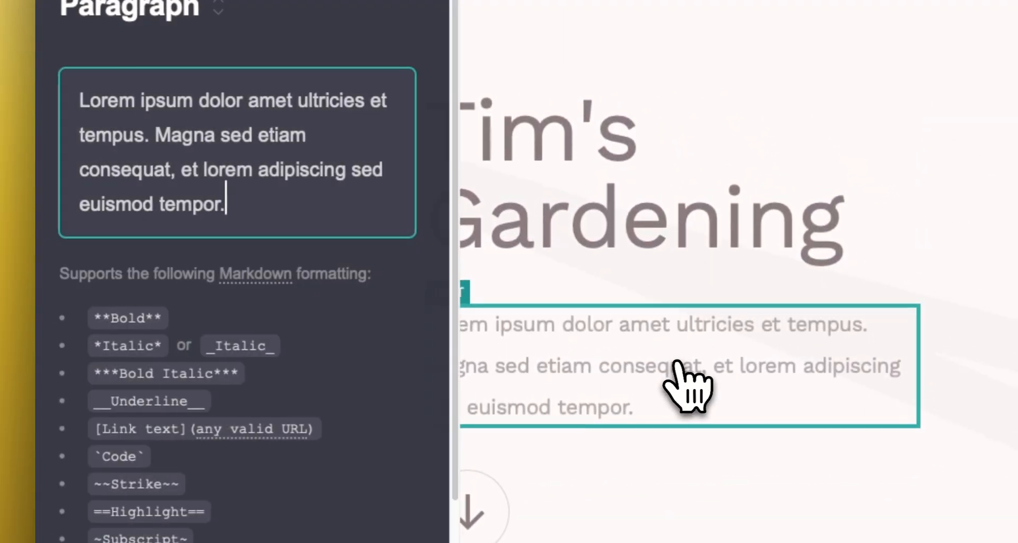
left_click_drag(284, 207, 100, 105)
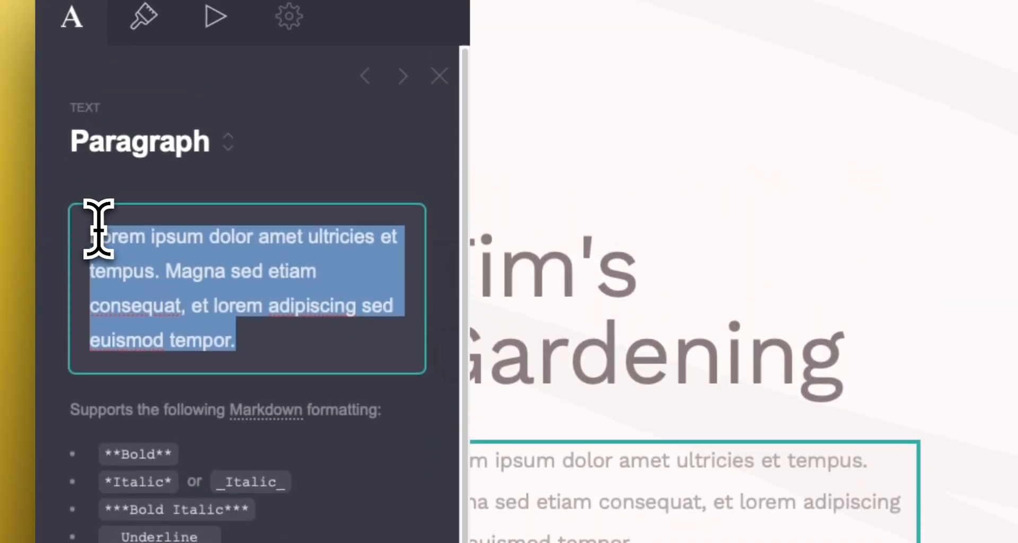
key("BackSpace")
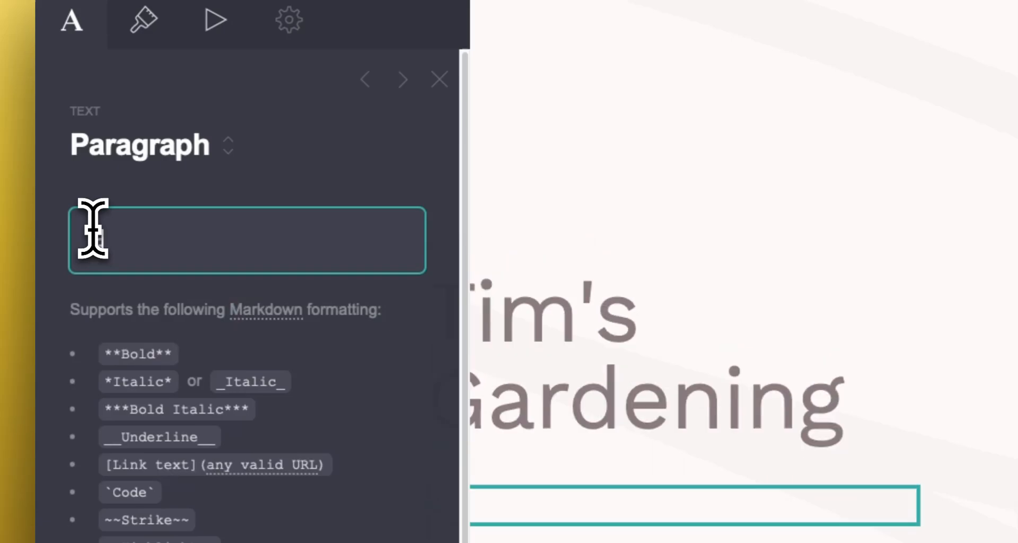
type("Excellenc")
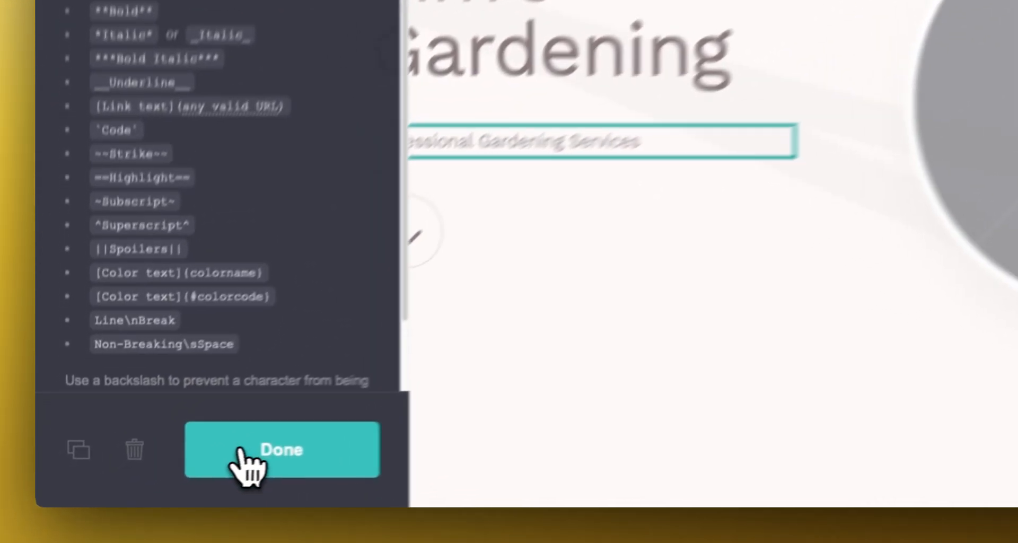
left_click(167, 473)
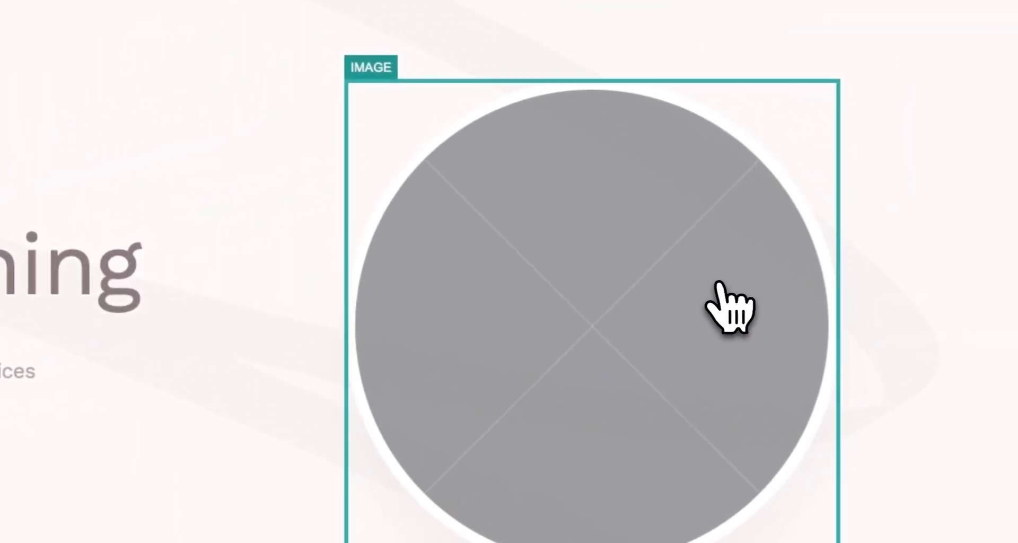
Step: View the upload and other settings of the circular image placeholder, return to the container's settings and close them
left_click(719, 282)
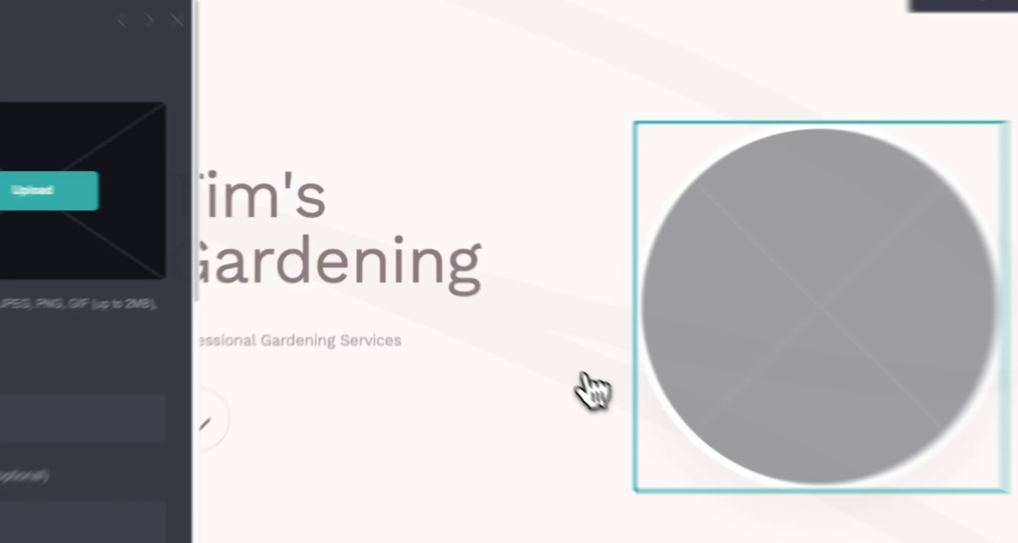
left_click(506, 319)
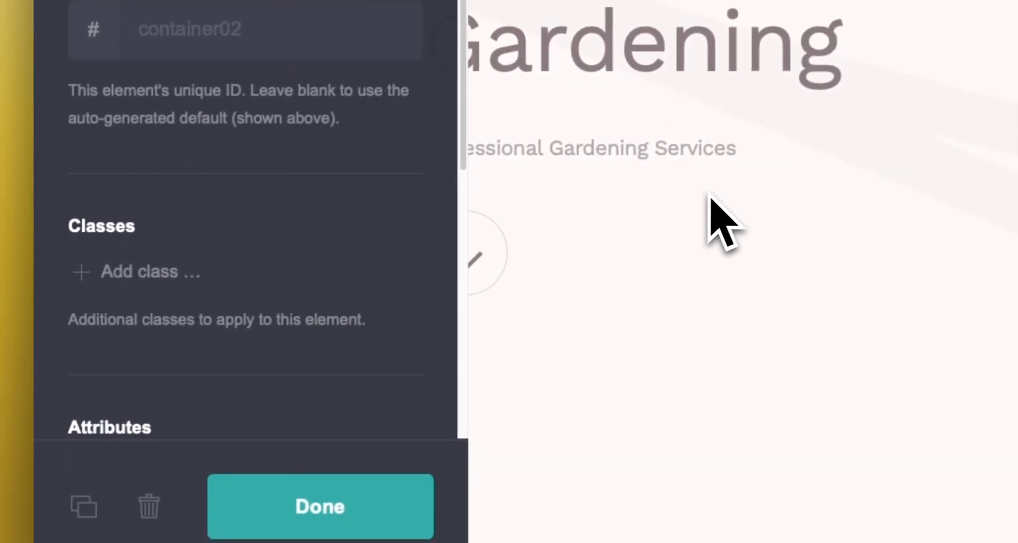
left_click(318, 504)
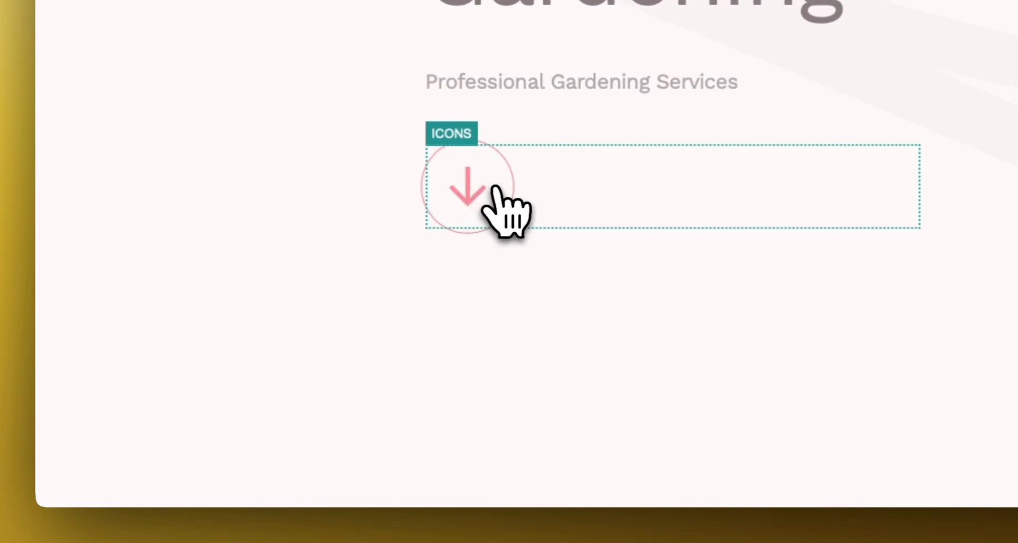
Step: Set the down-arrow icon's colour to the muted grey-green #A2AD9E and finish editing the icons element
left_click(511, 183)
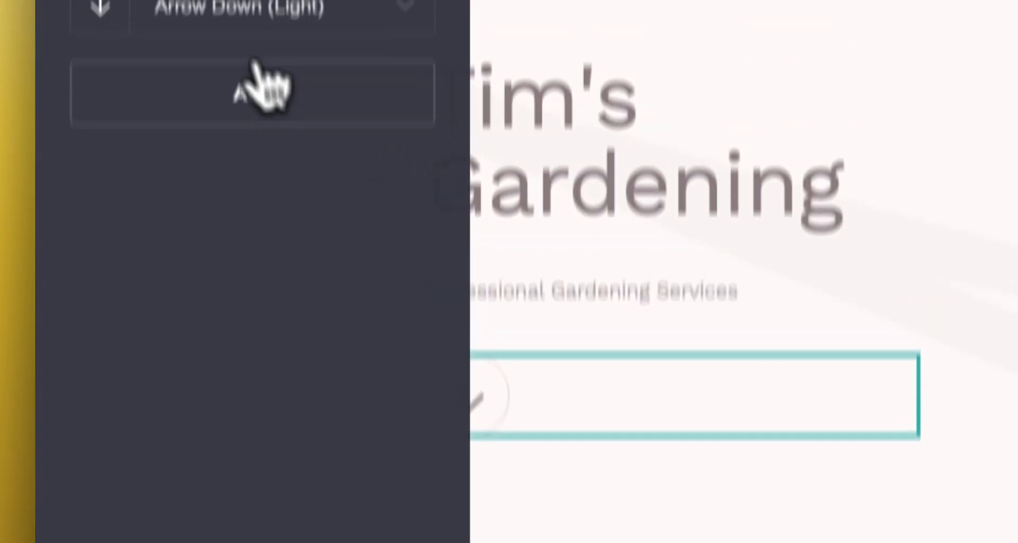
left_click(373, 119)
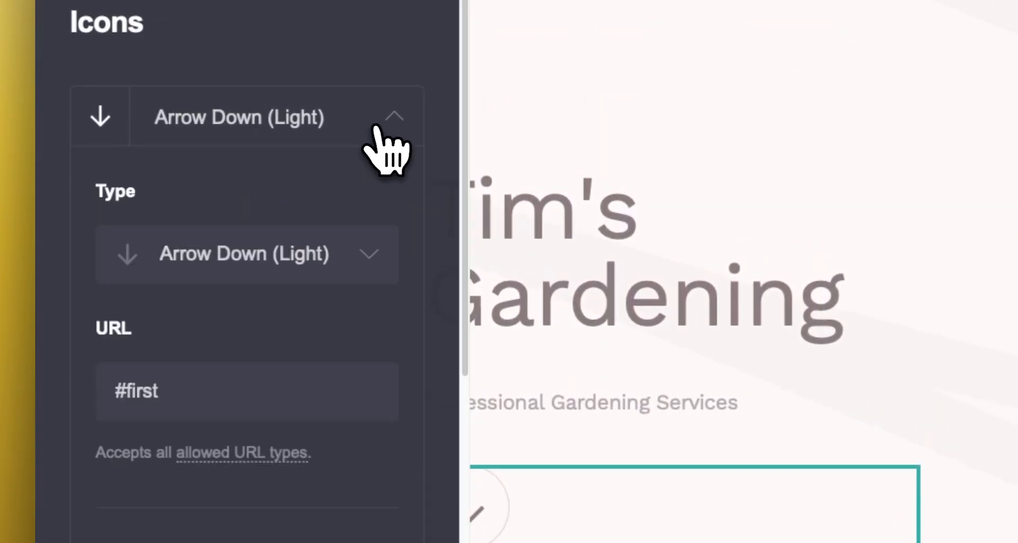
scroll(216, 318, "down", 5)
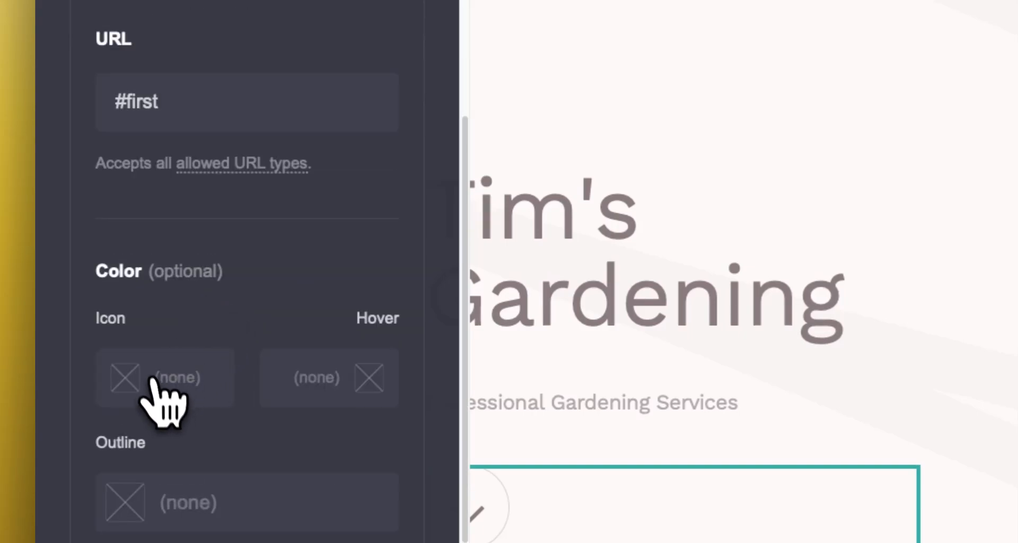
left_click(125, 377)
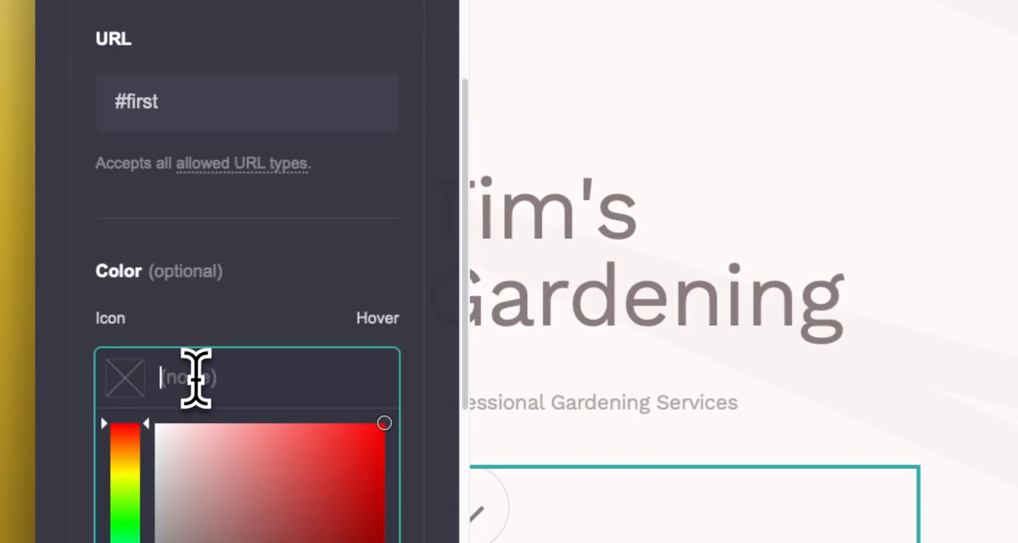
mouse_move(174, 427)
left_mouse_down()
mouse_move(182, 432)
mouse_move(275, 216)
mouse_move(257, 250)
mouse_move(143, 235)
mouse_move(174, 198)
left_mouse_up()
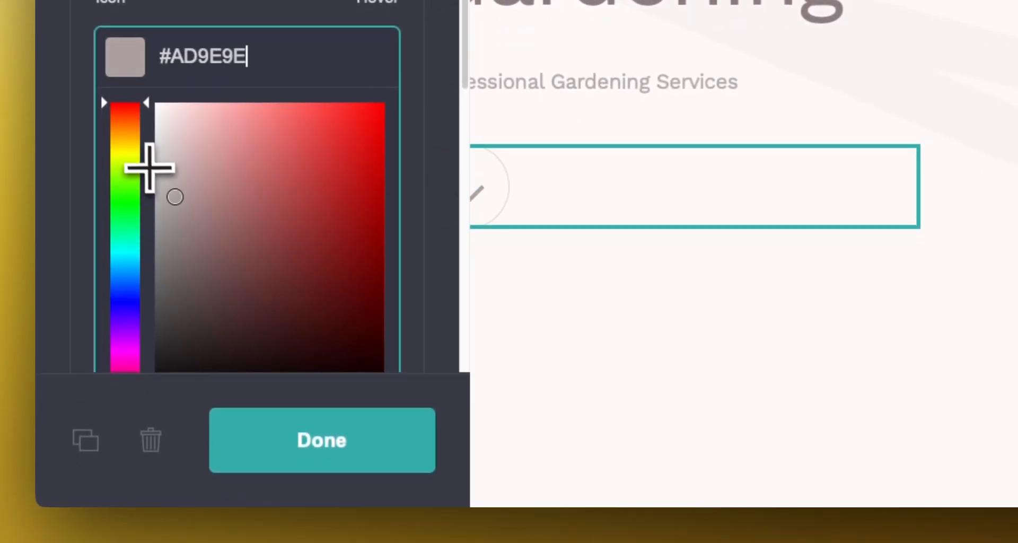
left_click(123, 164)
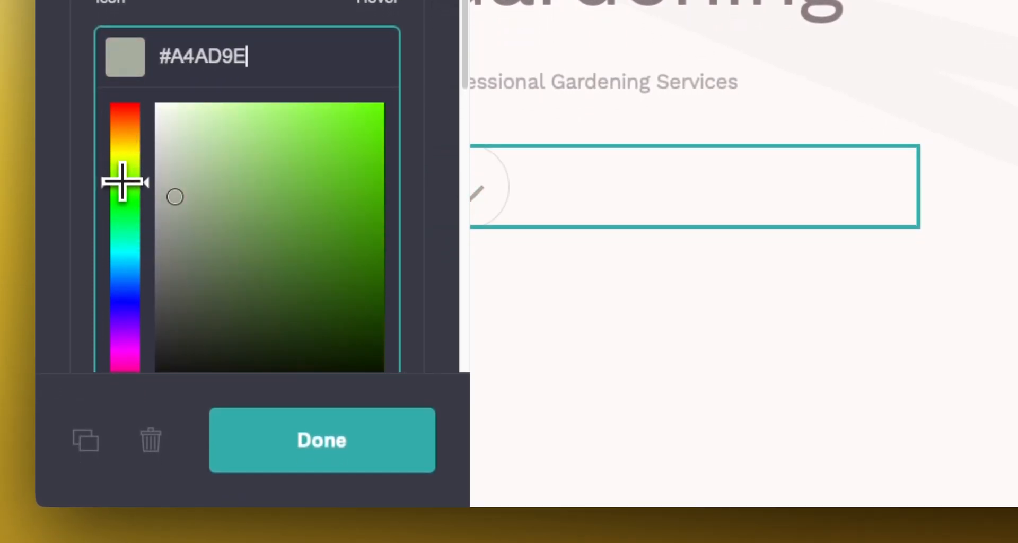
left_click(291, 451)
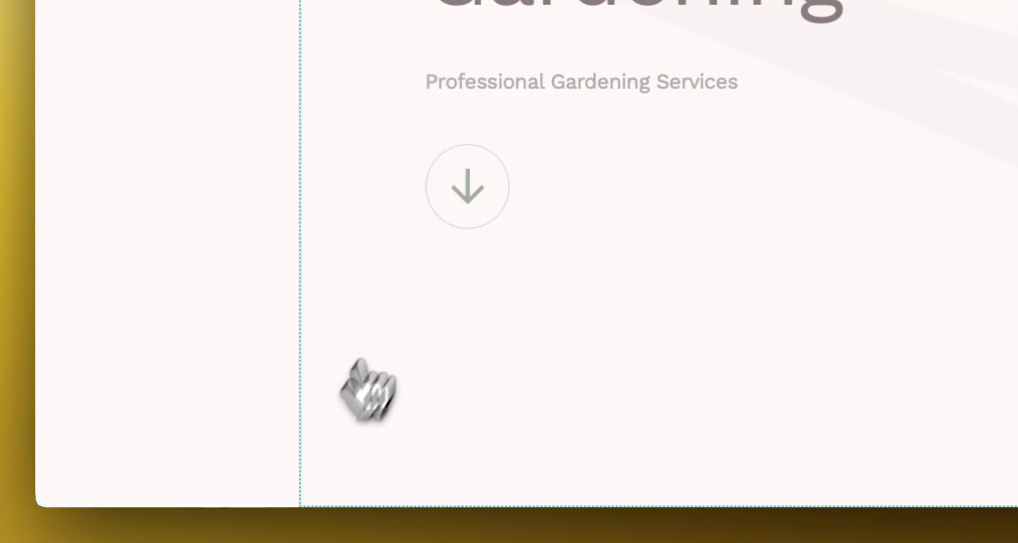
Step: Set the arrow icon's outline colour to bright green #31E314, review its remaining options and finish editing
left_click(427, 200)
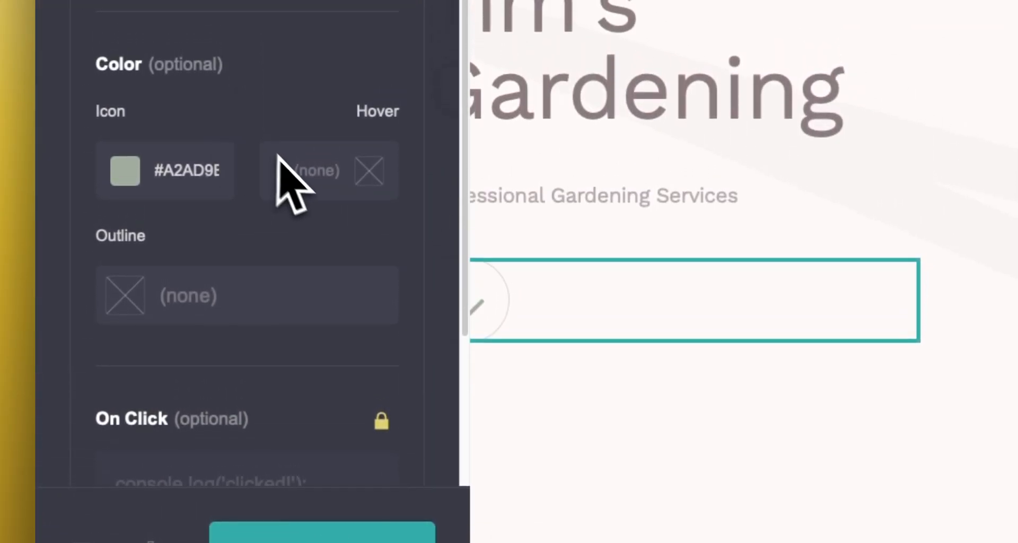
left_click(120, 295)
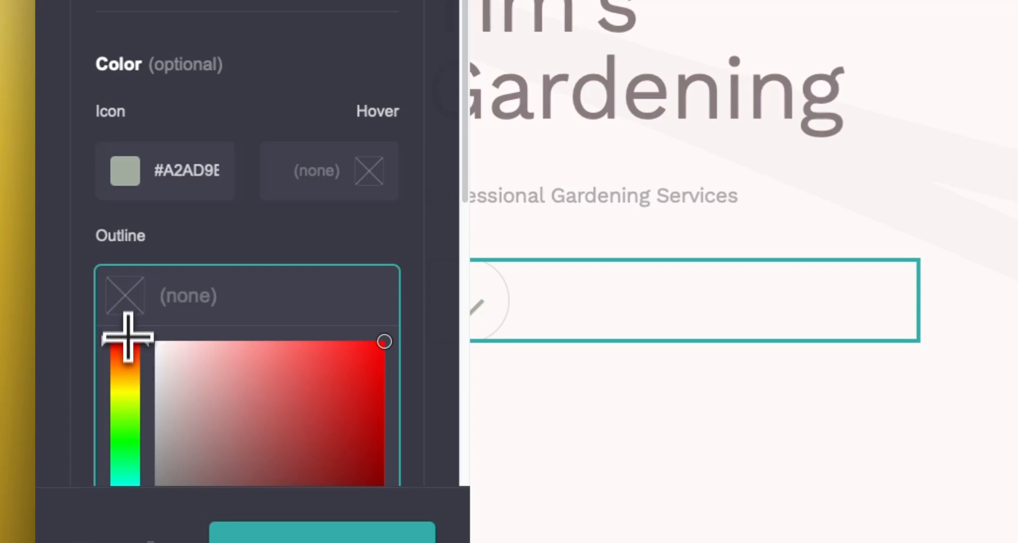
left_click_drag(127, 337, 122, 427)
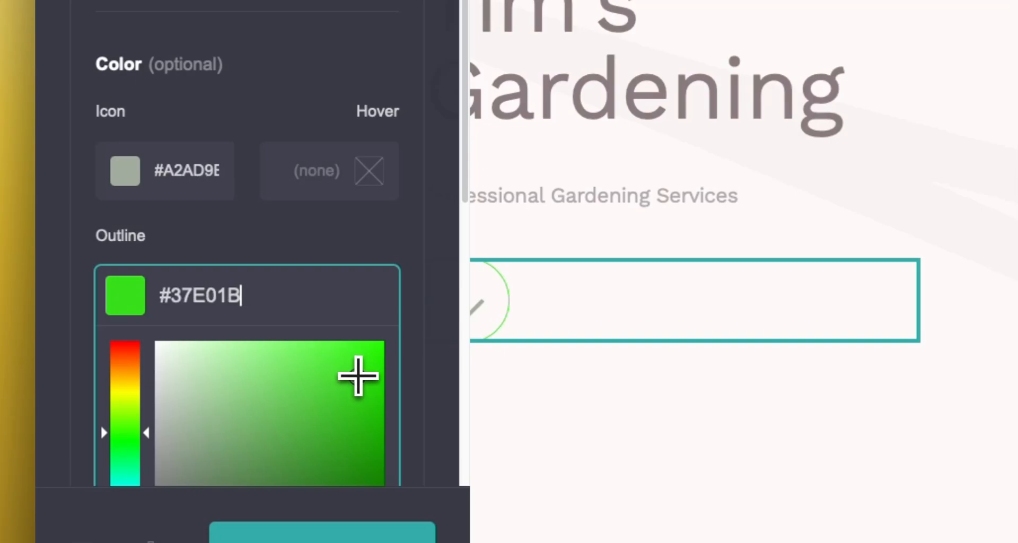
left_click(288, 74)
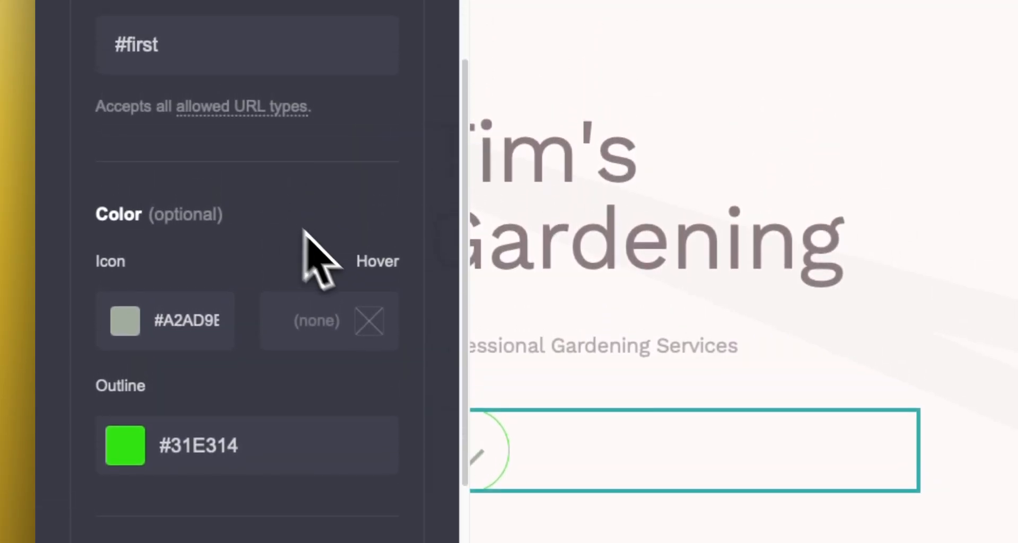
scroll(344, 132, "down", 3)
scroll(313, 313, "down", 2)
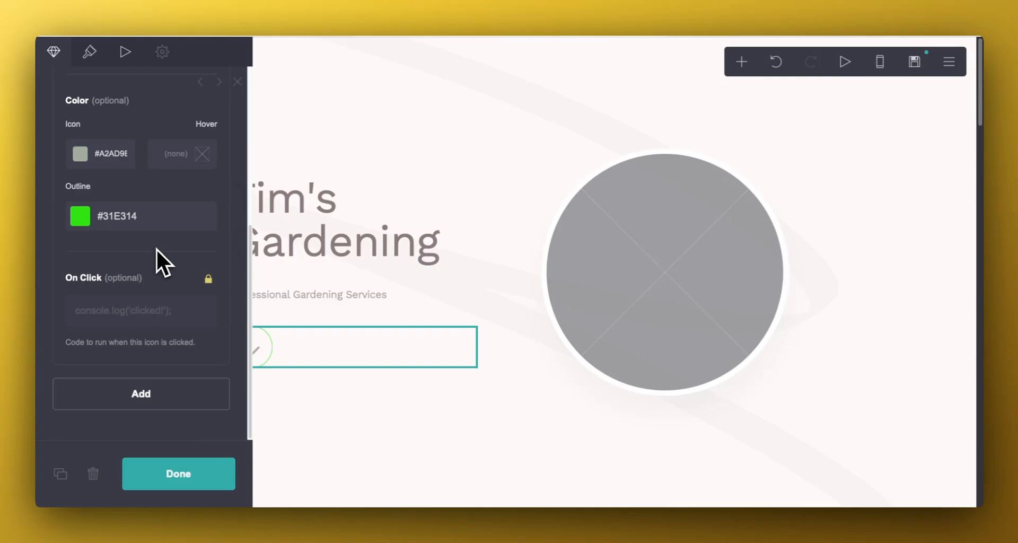
scroll(156, 248, "up", 5)
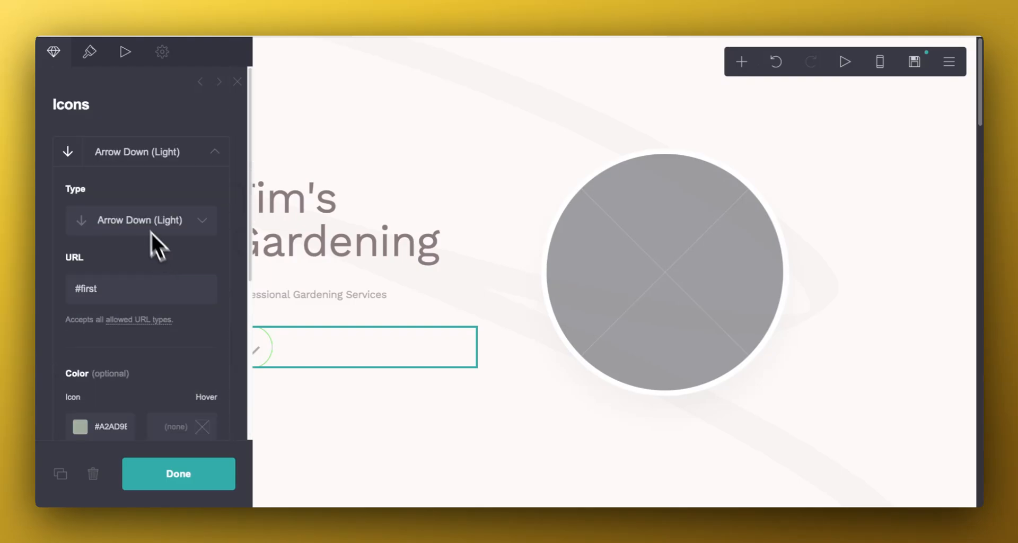
left_click(193, 479)
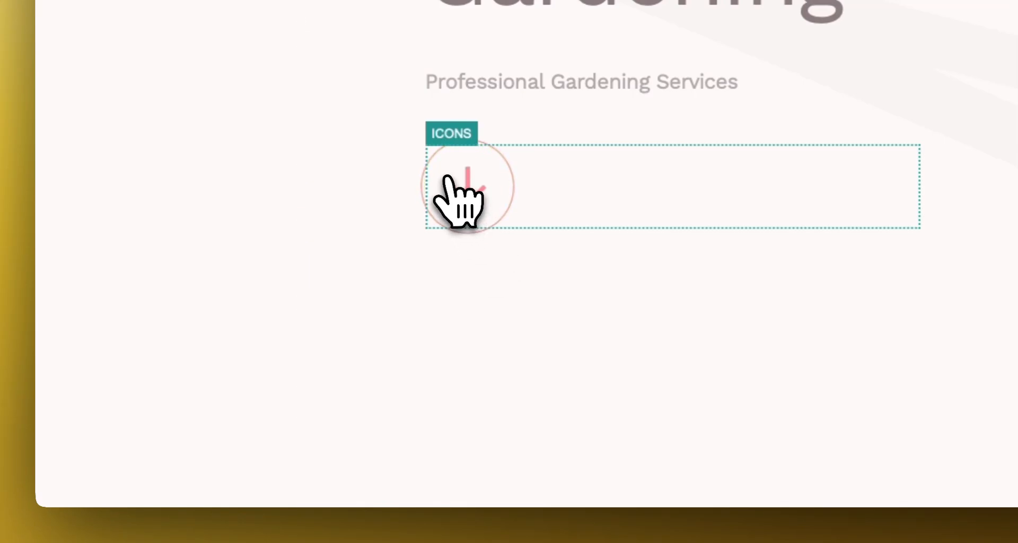
Step: Set the arrow icon's hover colour to dark green #0C9633 and finish editing
left_click(513, 200)
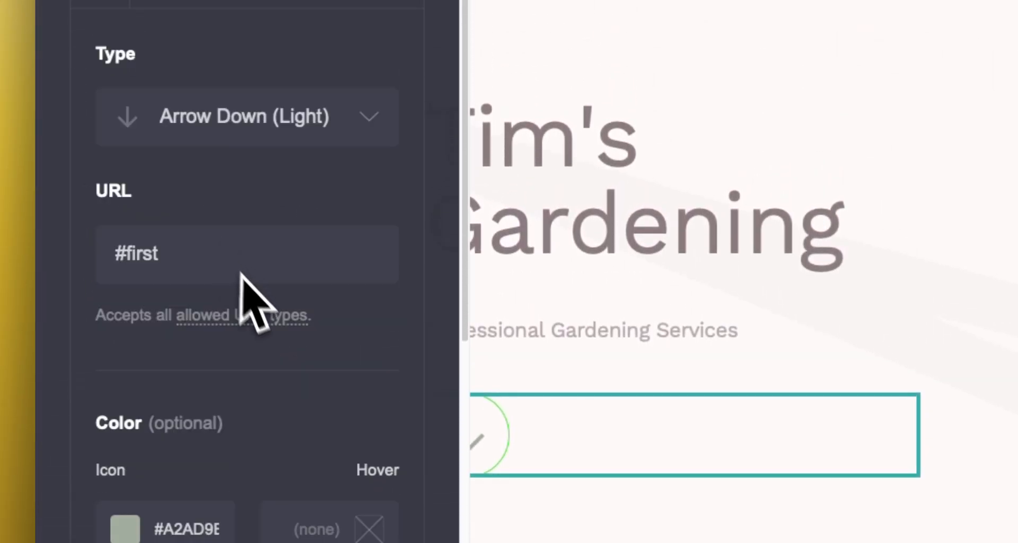
left_click(310, 292)
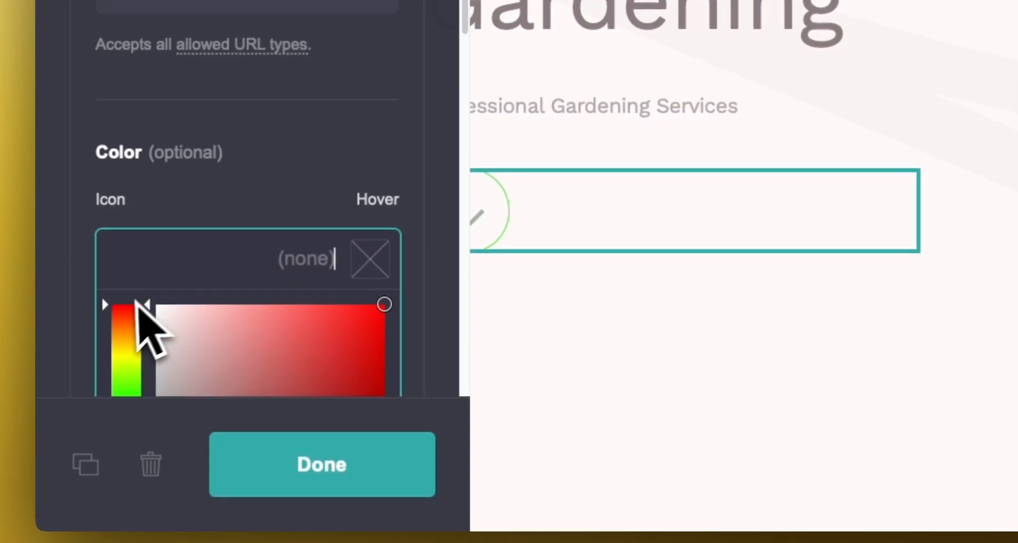
scroll(141, 345, "down", 4)
left_click_drag(142, 198, 122, 207)
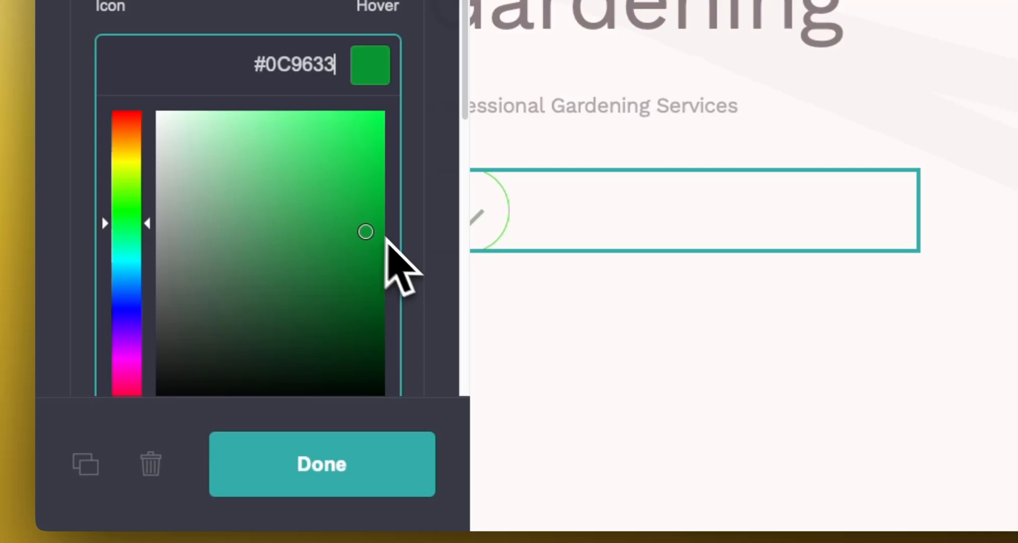
left_click(364, 449)
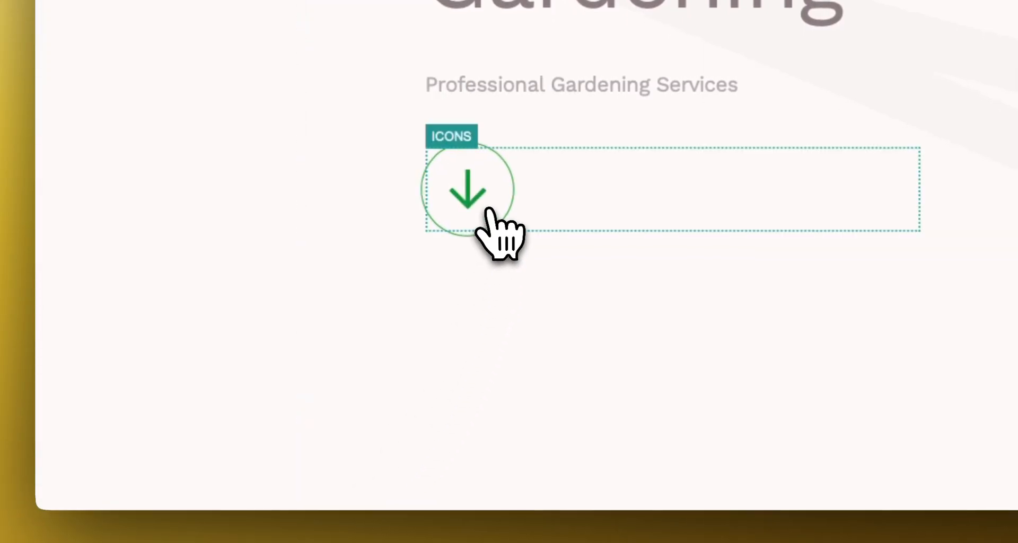
Step: Set the "Tim's Gardening" site title's text colour to dark green #427D14 in its appearance settings
left_click(576, 161)
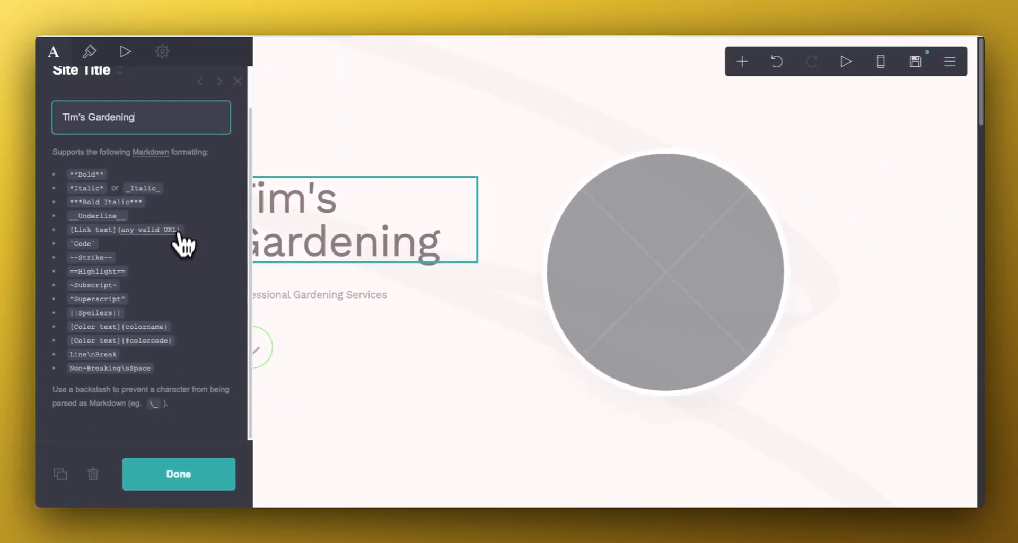
scroll(127, 162, "up", 2)
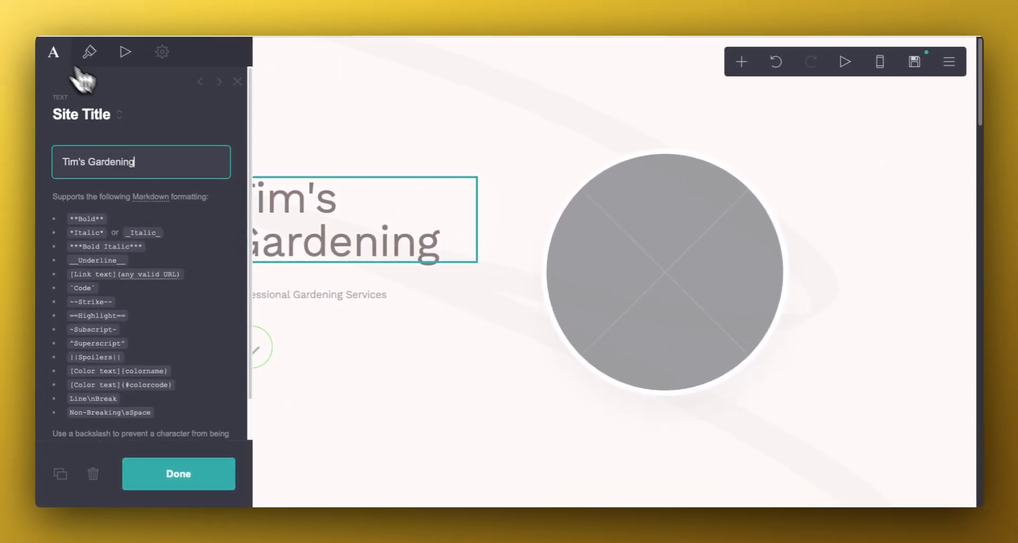
scroll(155, 249, "down", 2)
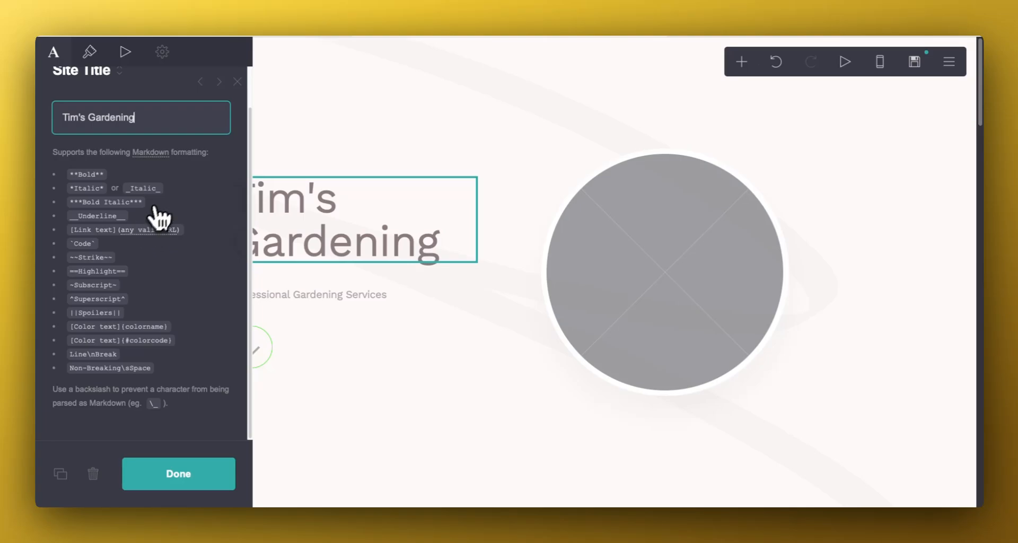
left_click(89, 51)
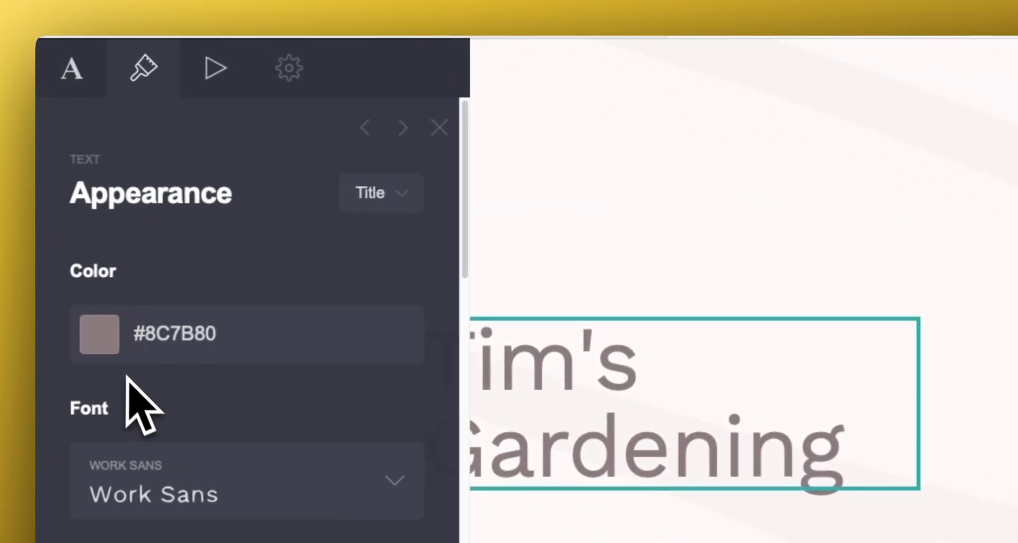
left_click(104, 341)
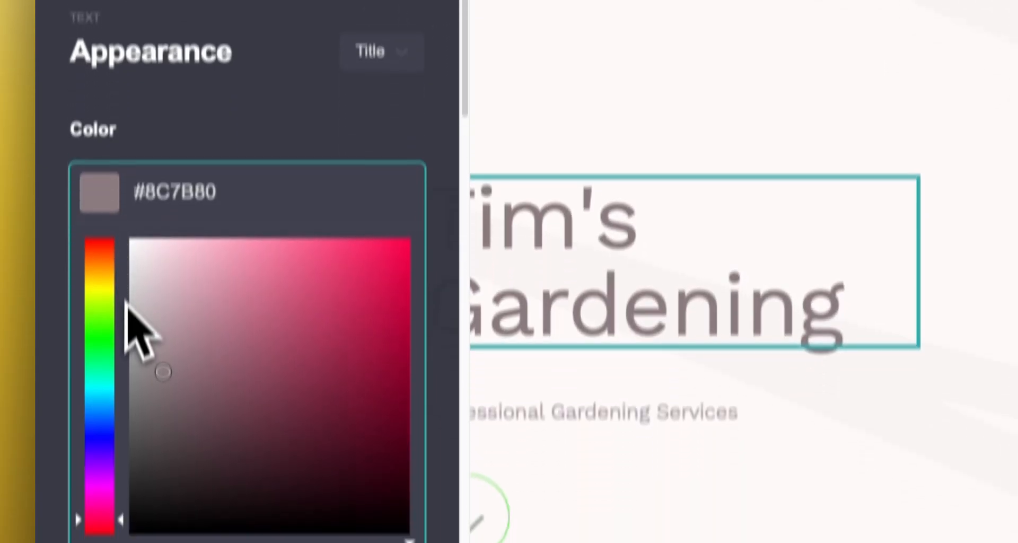
left_click(103, 461)
mouse_move(102, 258)
left_mouse_down()
mouse_move(100, 269)
mouse_move(103, 252)
left_mouse_up()
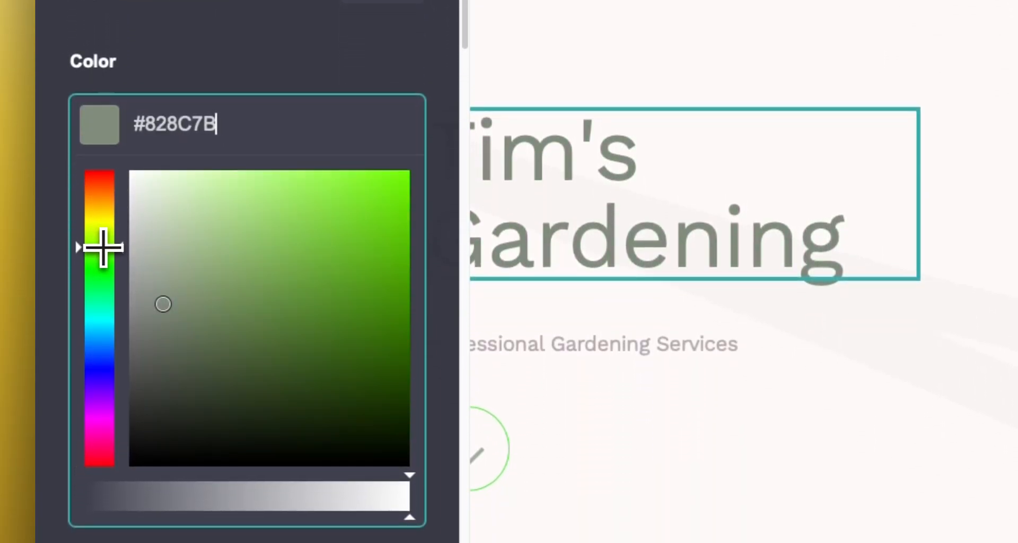
mouse_move(170, 303)
left_mouse_down()
mouse_move(404, 285)
mouse_move(414, 256)
left_mouse_up()
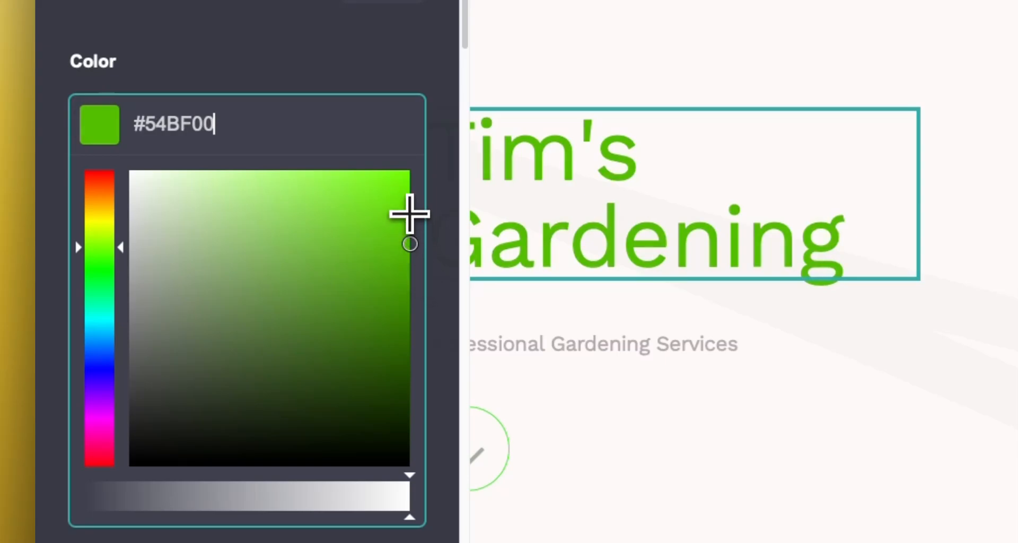
mouse_move(410, 214)
left_mouse_down()
mouse_move(382, 389)
mouse_move(364, 323)
left_mouse_up()
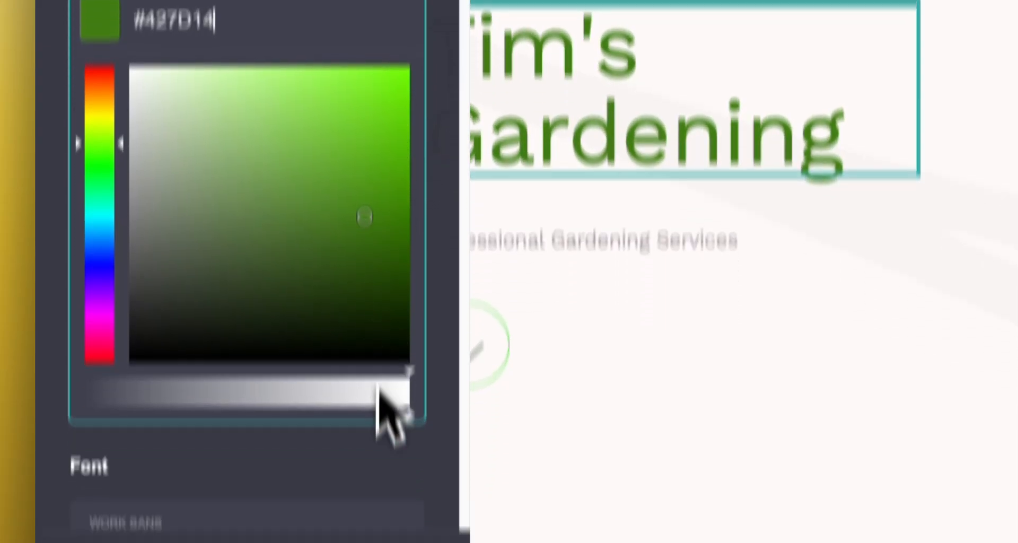
Step: Change the site title's font to WindSong and move the settings panel to the opposite side of the page
scroll(303, 467, "down", 5)
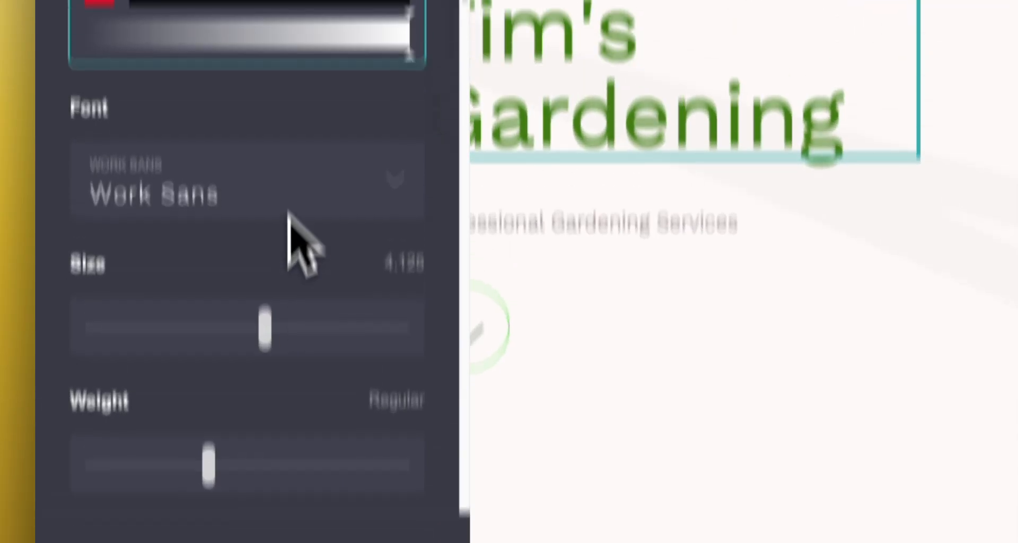
left_click(299, 197)
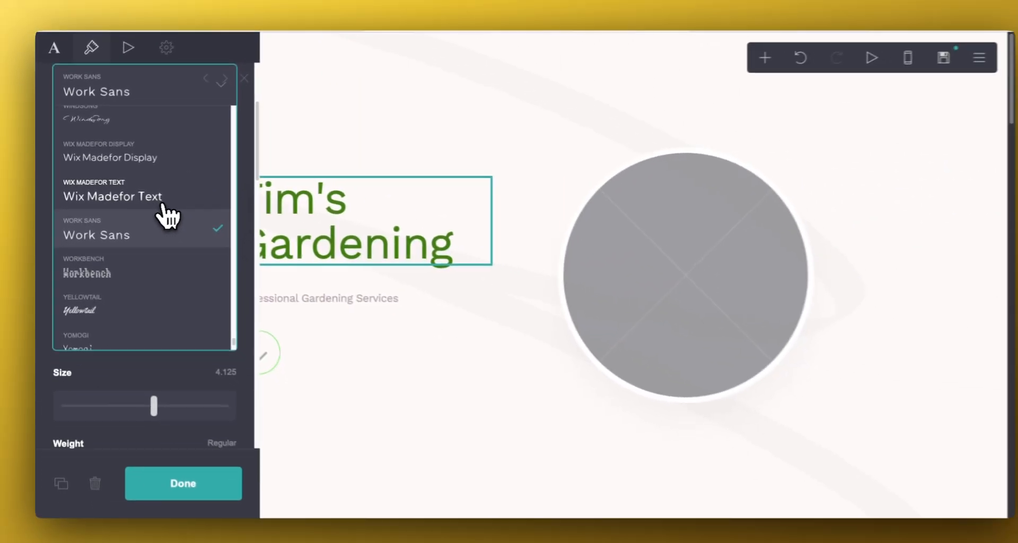
scroll(165, 214, "up", 2)
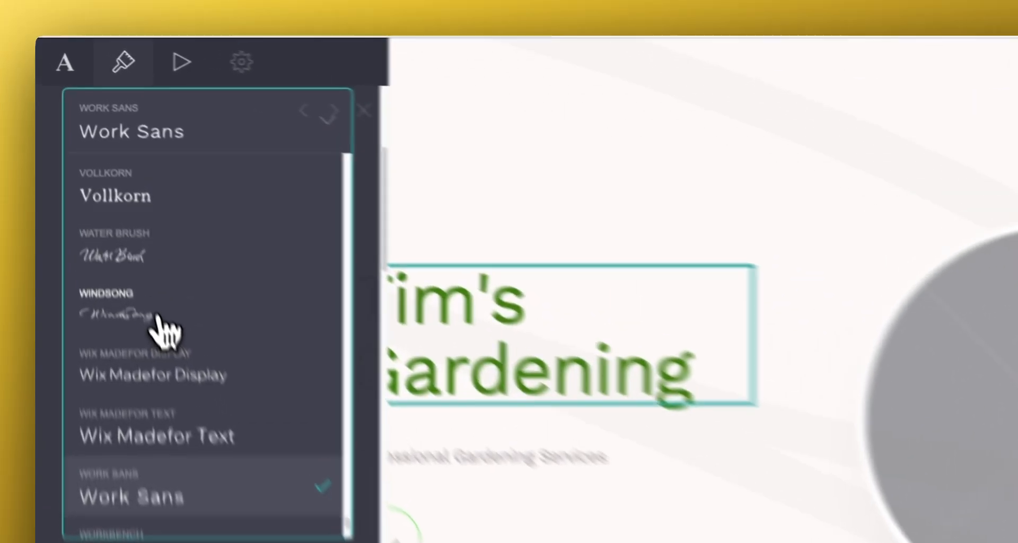
left_click(116, 212)
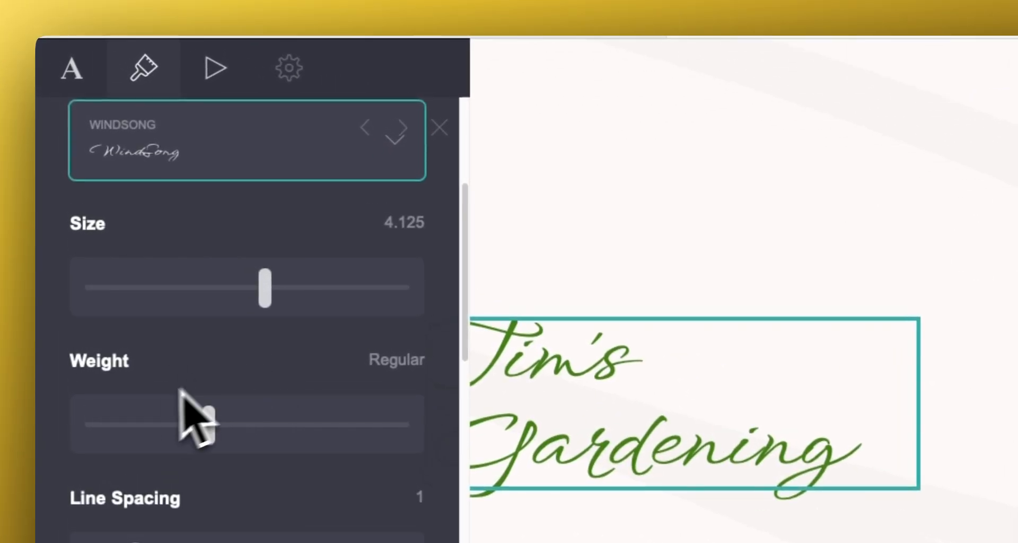
left_click(395, 139)
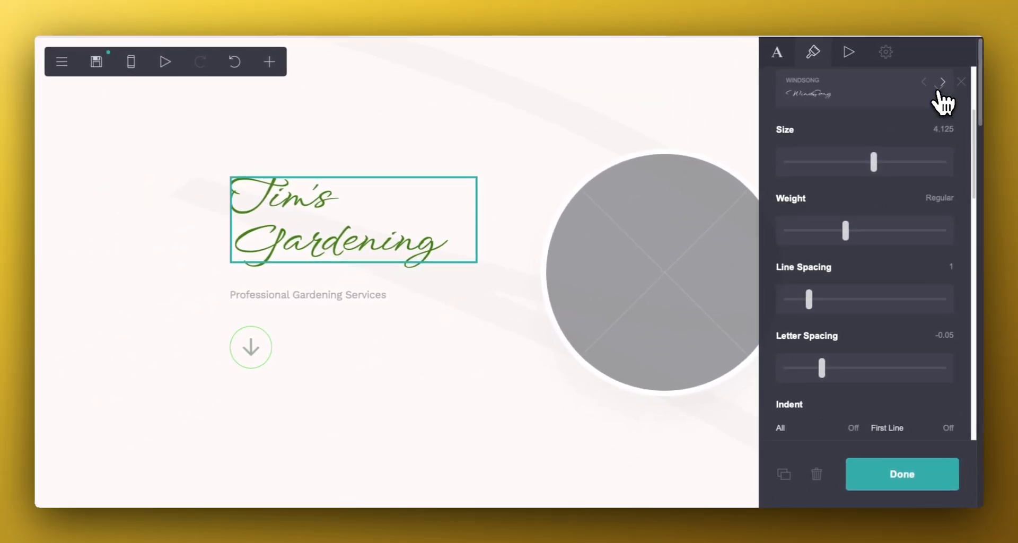
Step: Browse the font list and change the "Tim's Gardening" title's font to Zen Dots
scroll(907, 112, "up", 3)
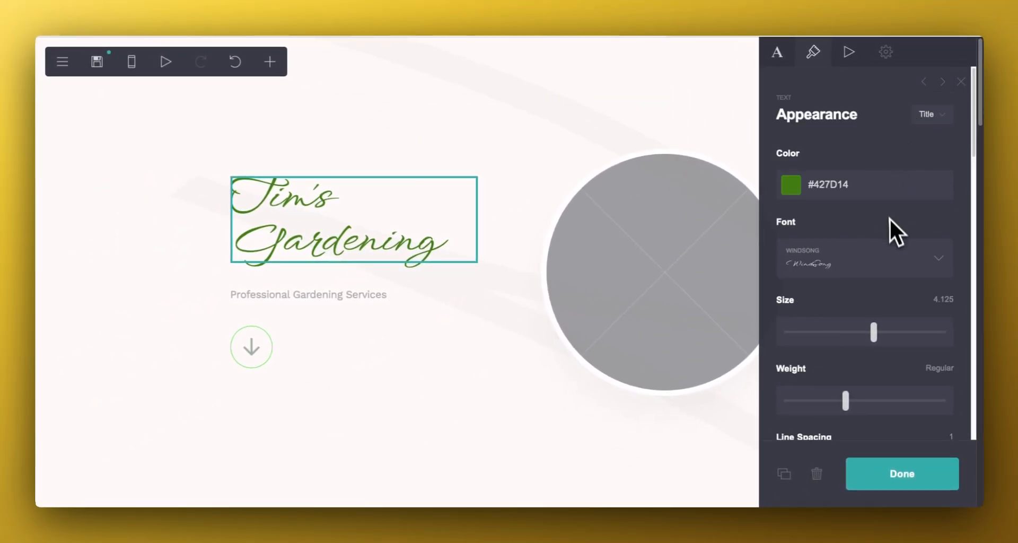
left_click(870, 262)
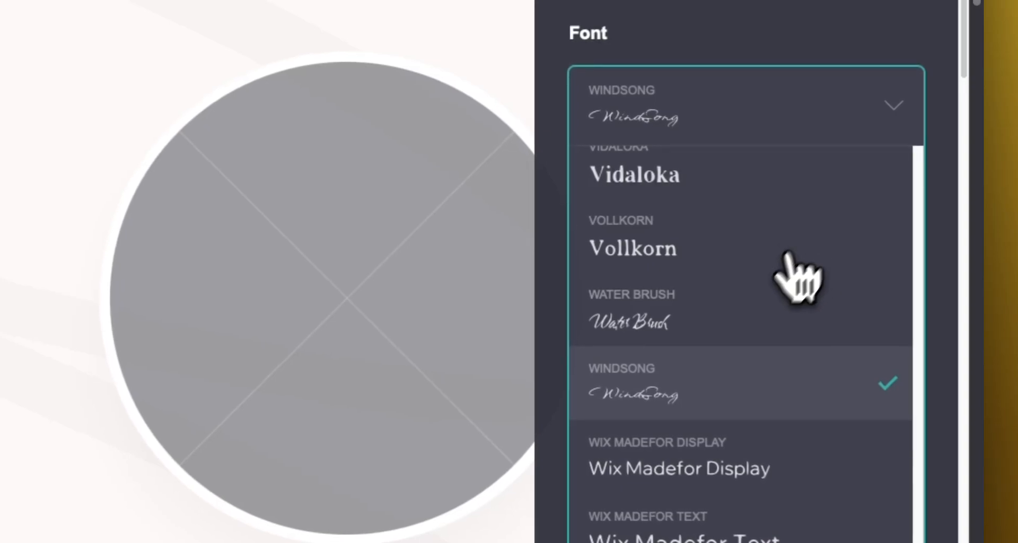
scroll(746, 335, "up", 5)
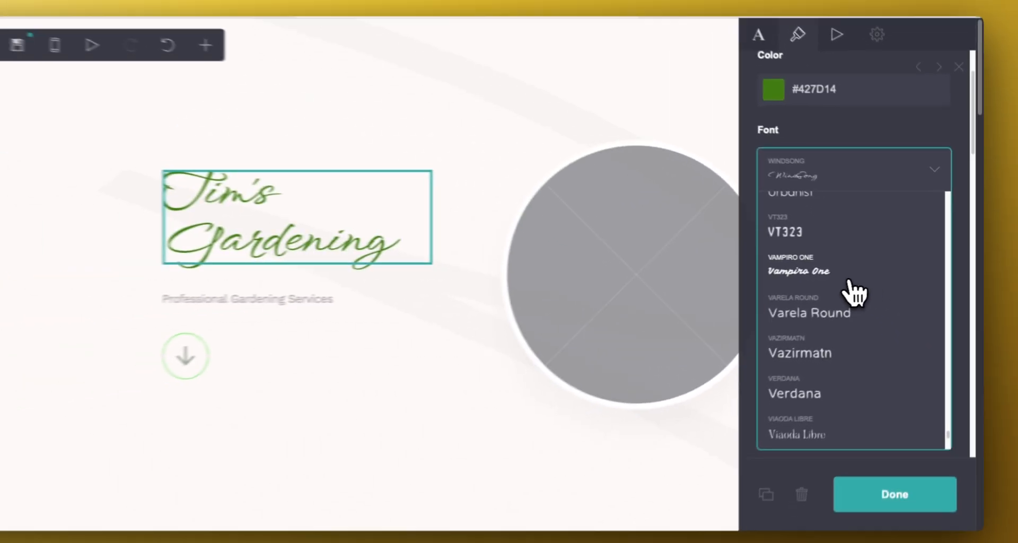
scroll(854, 292, "up", 3)
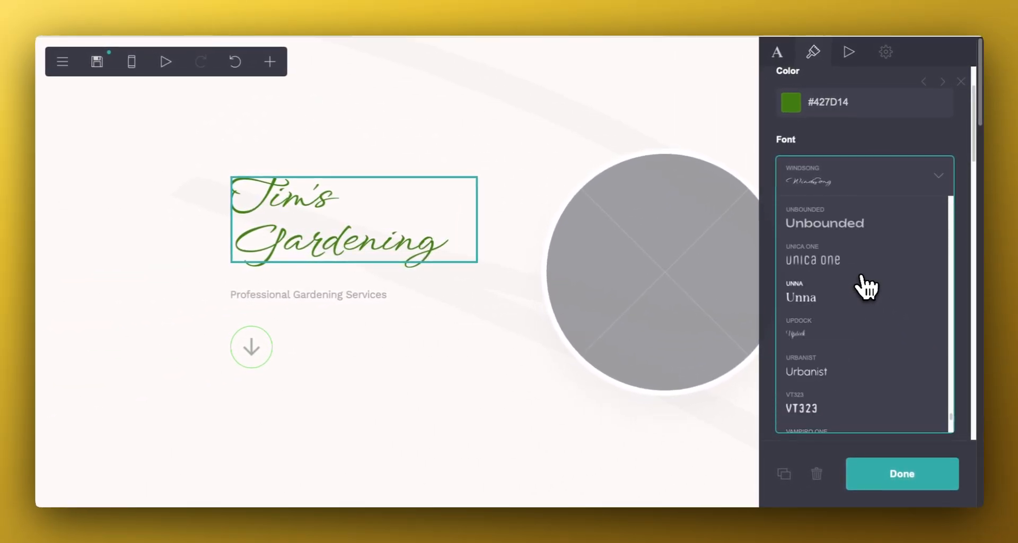
scroll(867, 287, "up", 3)
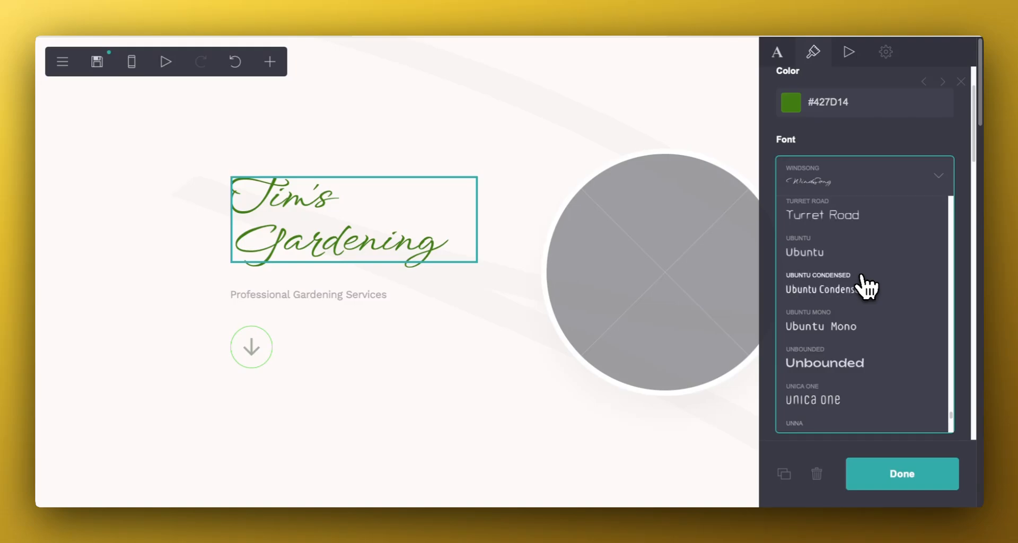
scroll(867, 287, "up", 5)
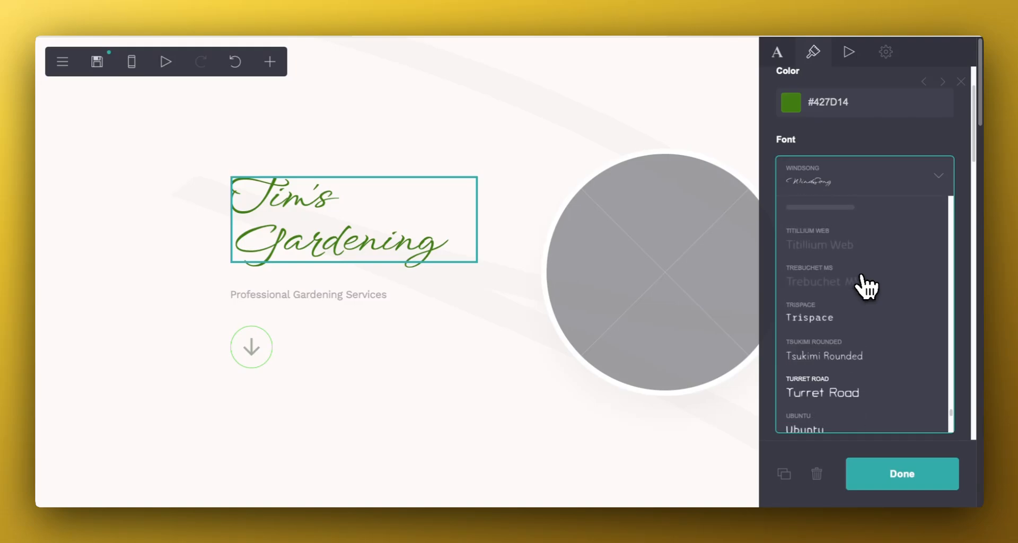
scroll(836, 277, "up", 5)
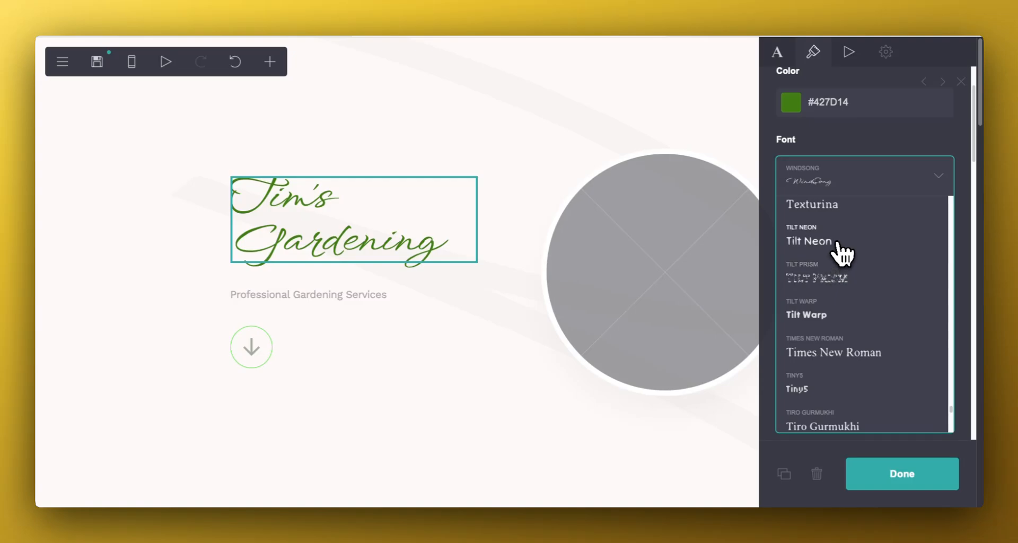
scroll(846, 286, "up", 2)
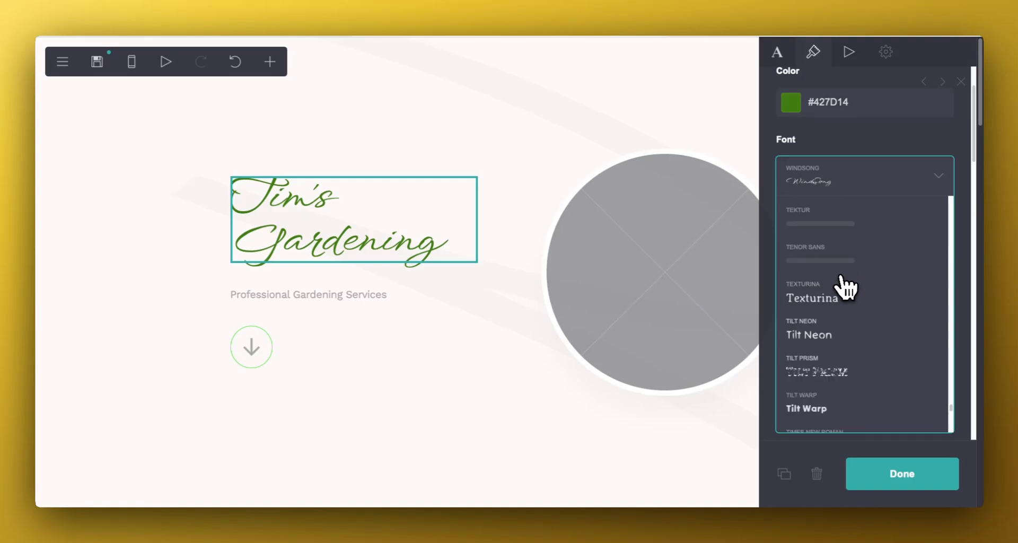
scroll(846, 288, "up", 3)
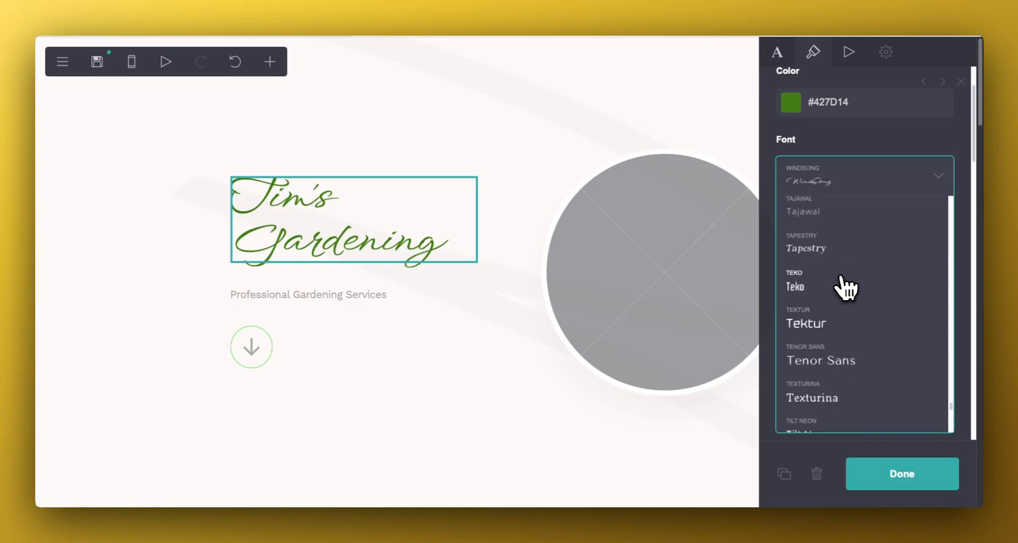
scroll(848, 288, "up", 5)
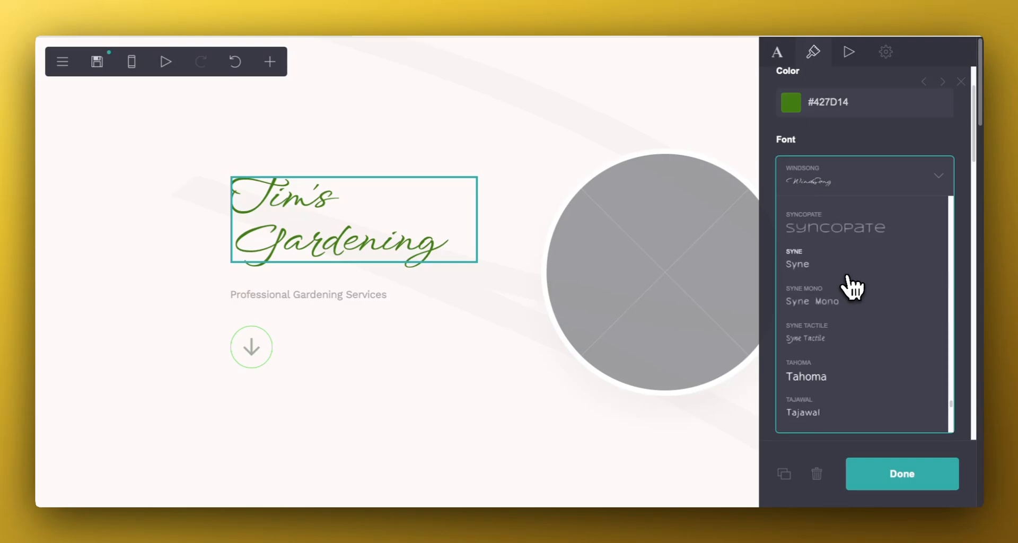
scroll(836, 276, "down", 15)
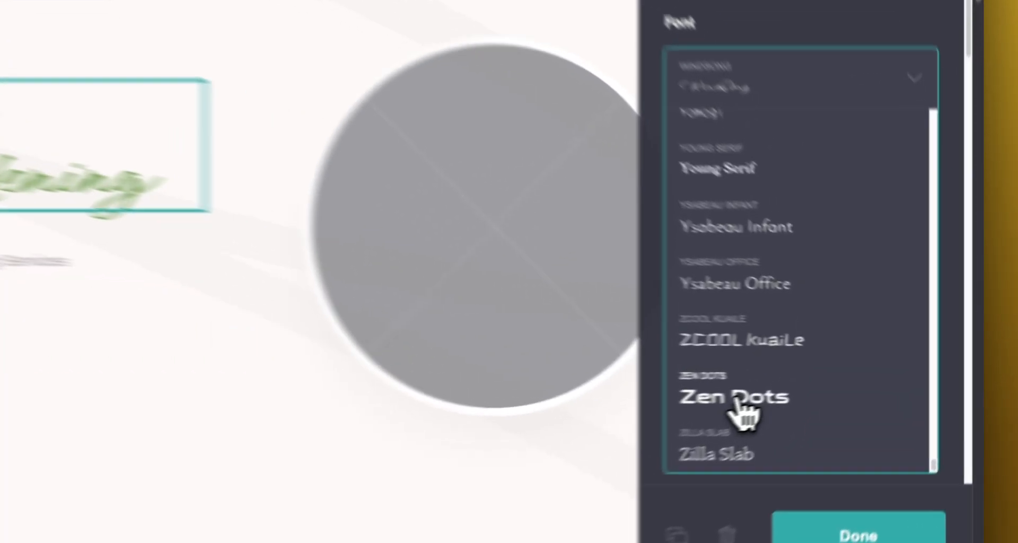
left_click(825, 382)
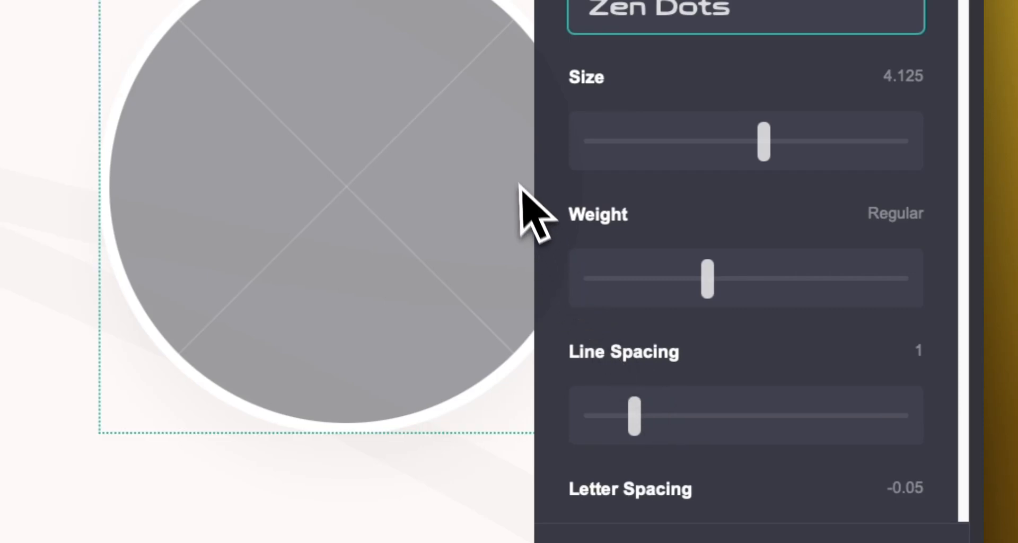
Step: Set the site title's text size to 3.5 and its weight to Extra Light
left_click_drag(764, 141, 742, 159)
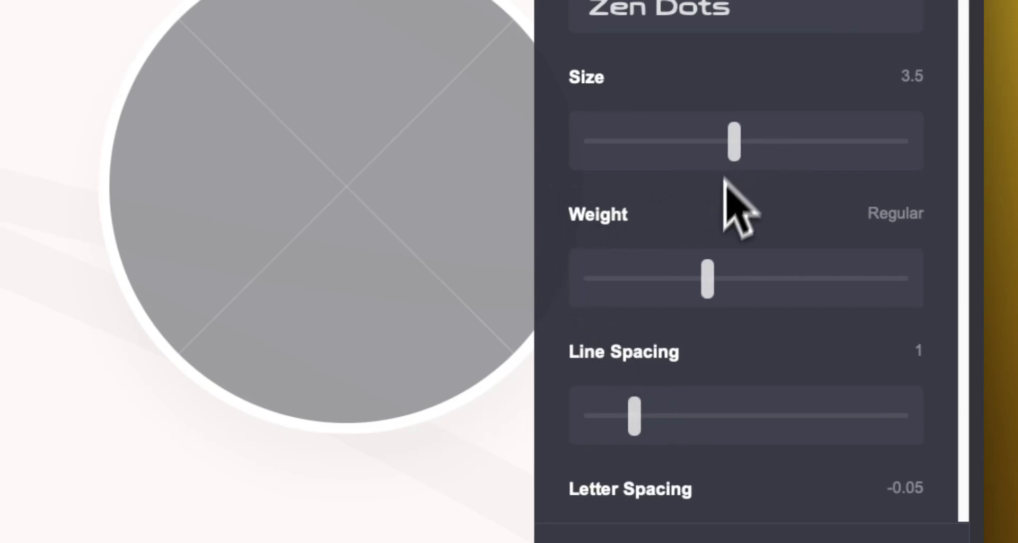
left_click_drag(700, 286, 634, 289)
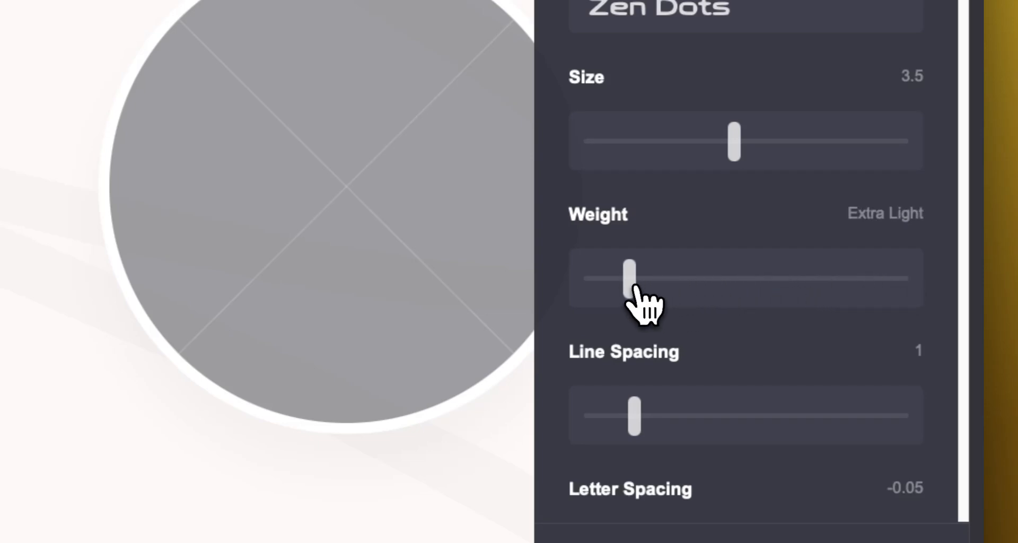
Step: Set the site title's line spacing to 1.125 and its letter spacing to 0.125
scroll(673, 291, "down", 4)
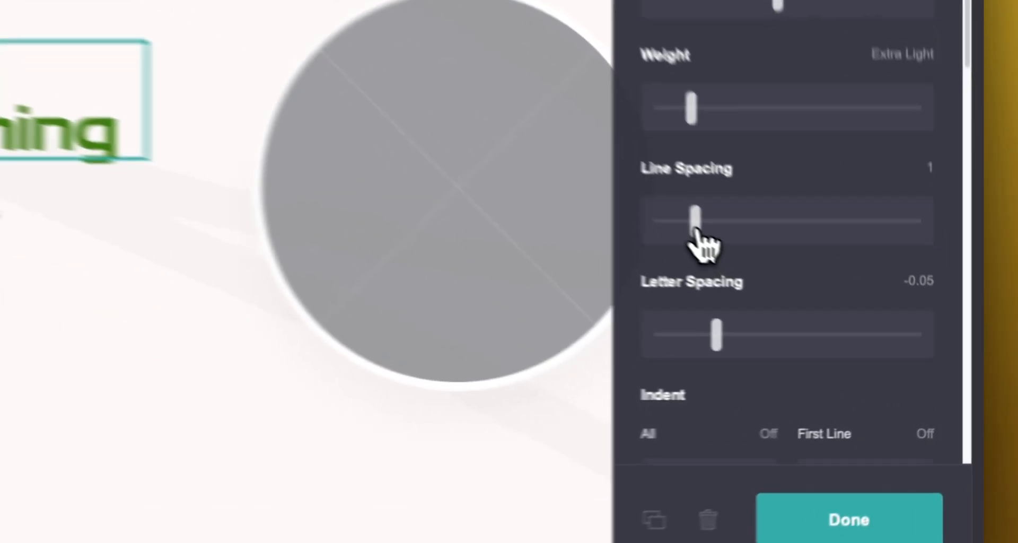
left_click_drag(810, 298, 820, 298)
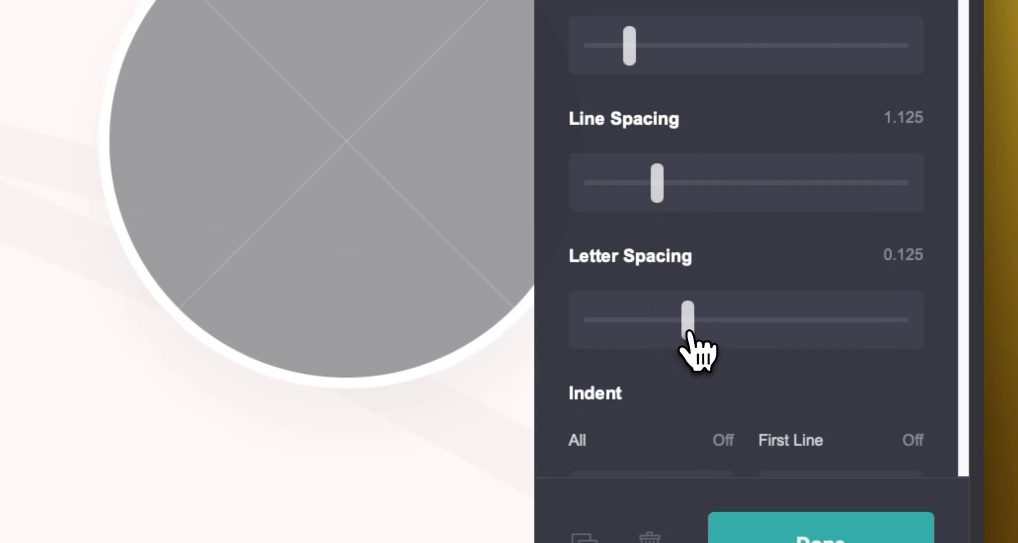
left_click_drag(689, 332, 697, 333)
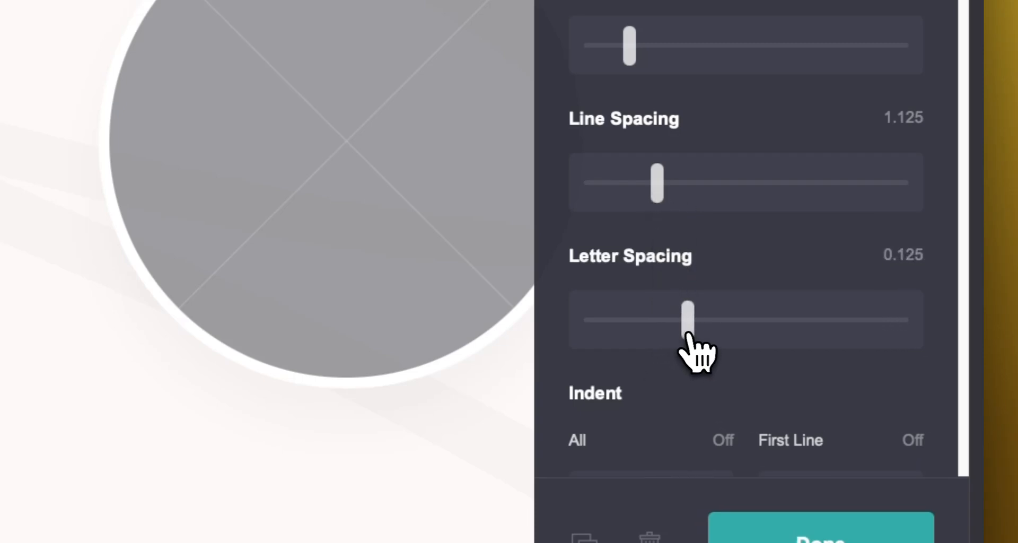
Step: Review the site title's remaining appearance options, including its manual mobile settings, and finish editing it
scroll(694, 350, "down", 15)
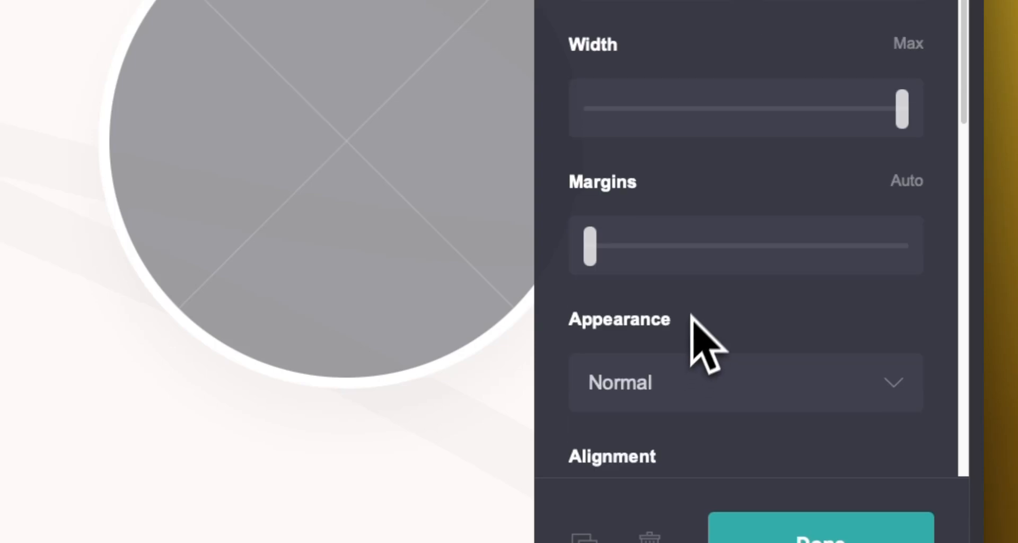
scroll(726, 281, "down", 5)
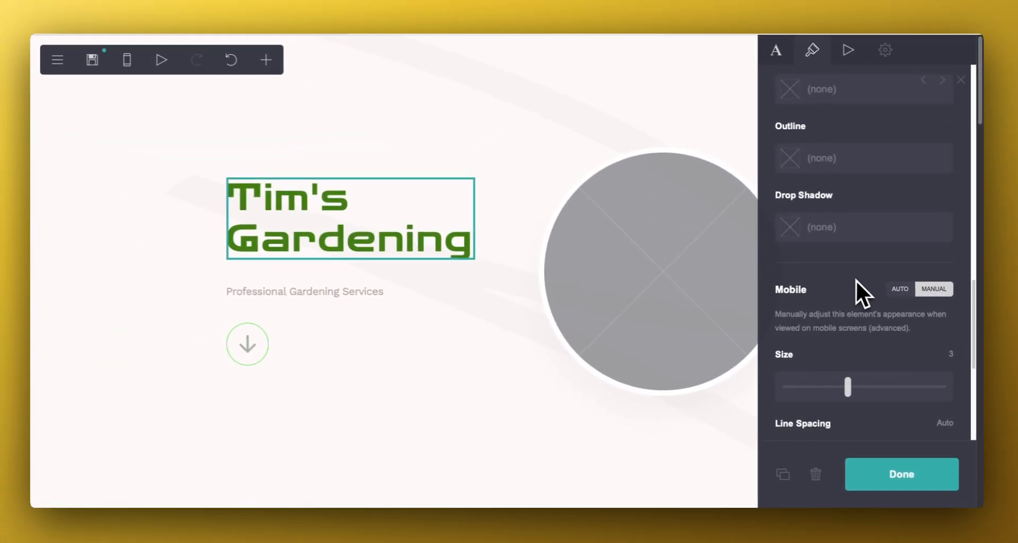
scroll(858, 284, "down", 3)
scroll(868, 290, "down", 3)
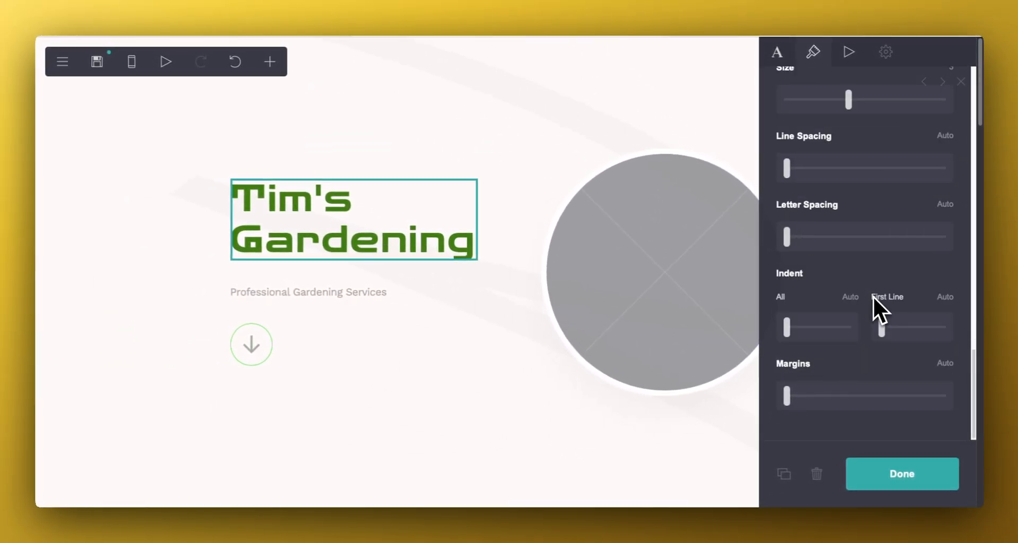
scroll(873, 295, "up", 15)
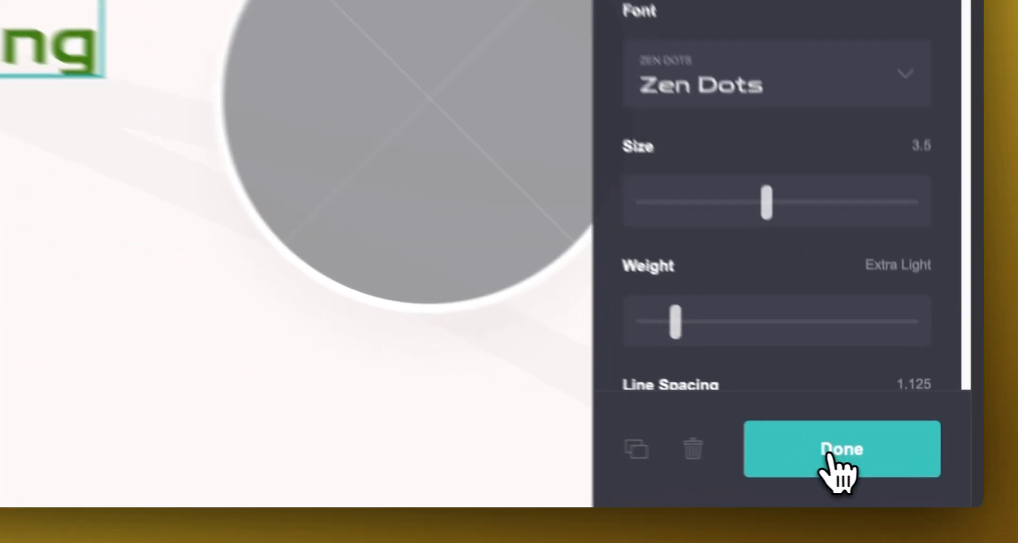
left_click(891, 472)
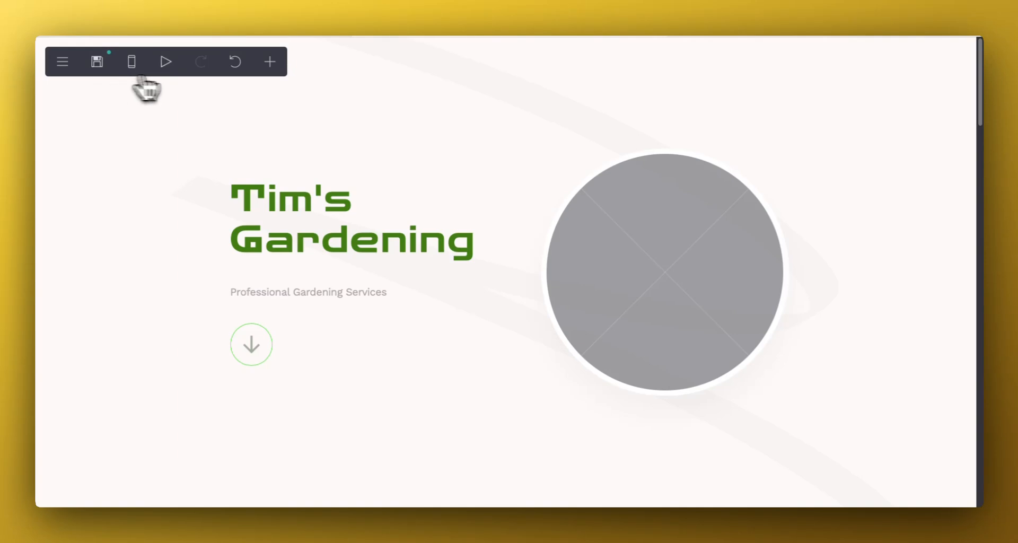
Step: Look through the template's page sections down to the footer, return to the top and view the builder's main menu options
scroll(405, 215, "down", 5)
scroll(483, 231, "down", 4)
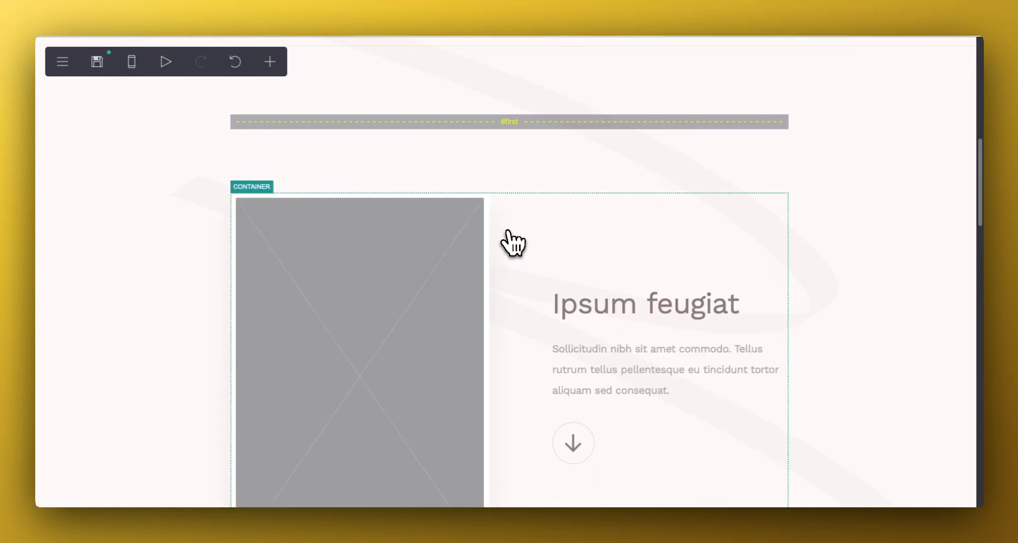
scroll(514, 237, "up", 2)
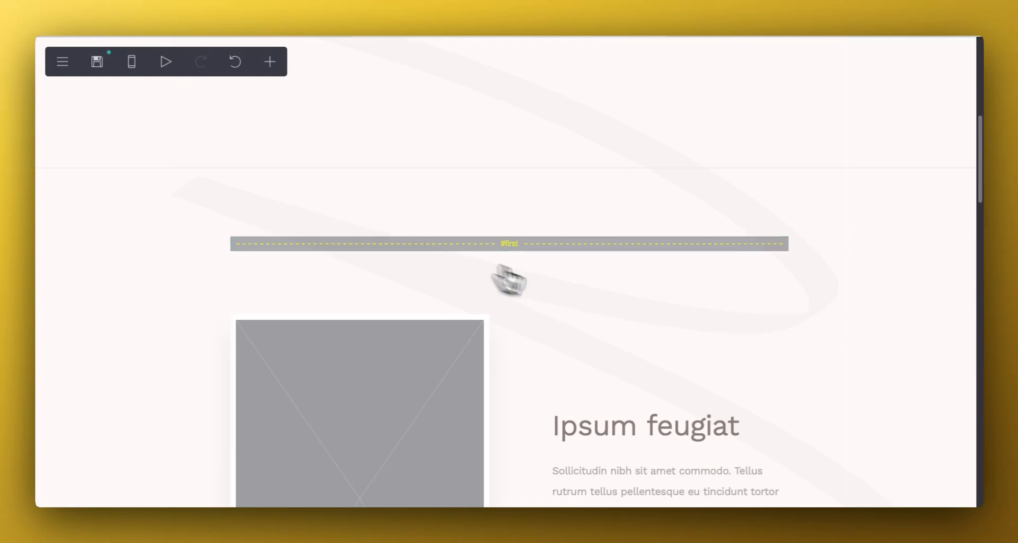
scroll(604, 313, "down", 5)
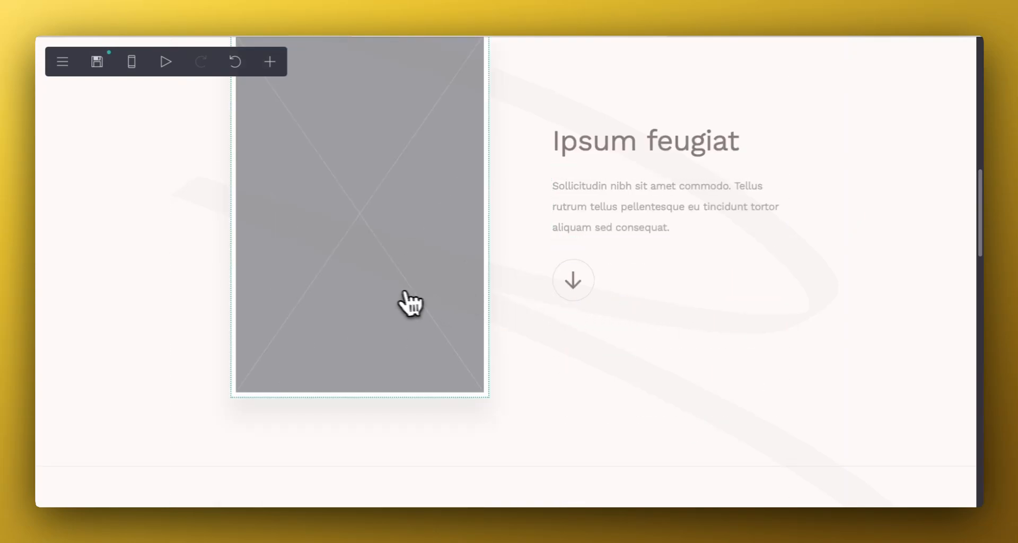
scroll(580, 284, "down", 6)
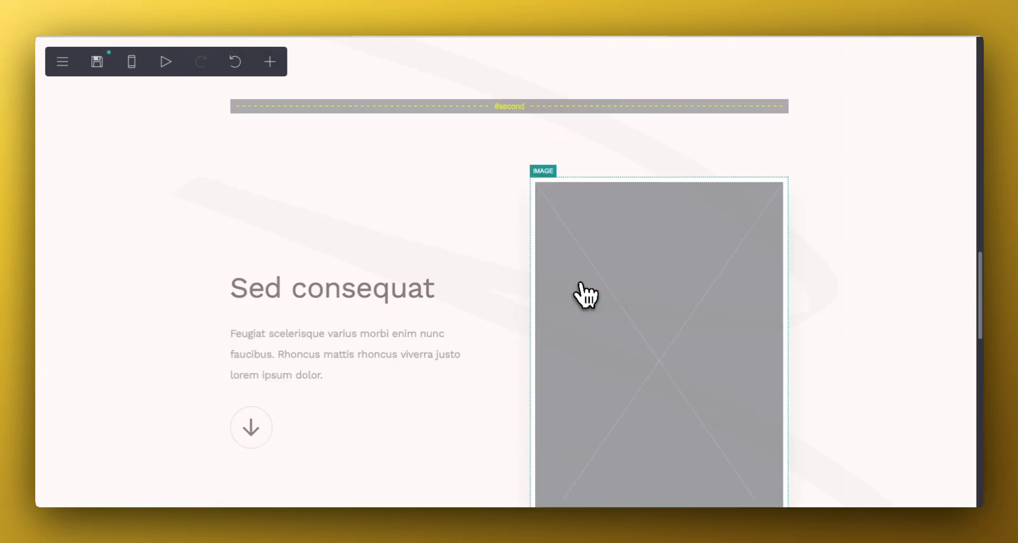
scroll(586, 295, "down", 15)
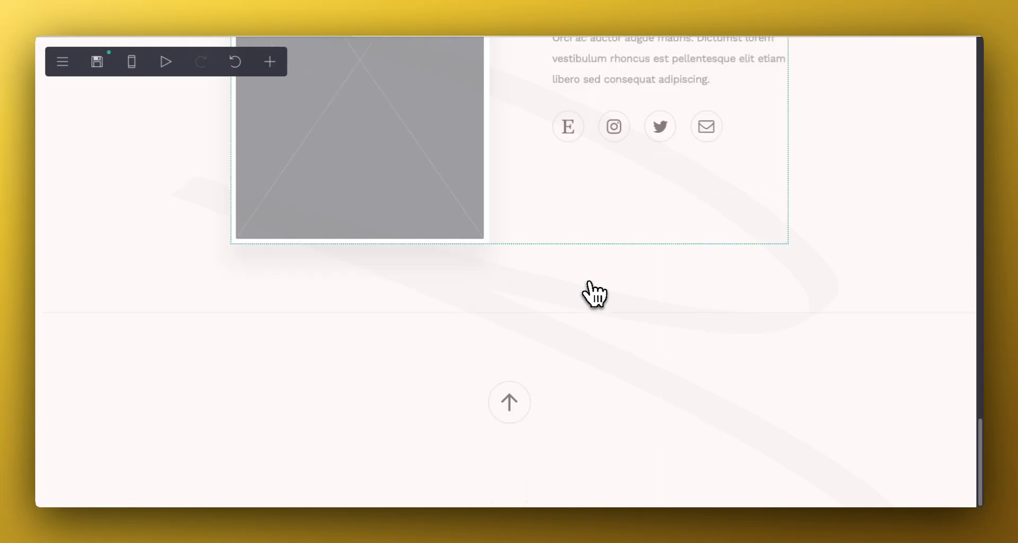
scroll(594, 293, "up", 15)
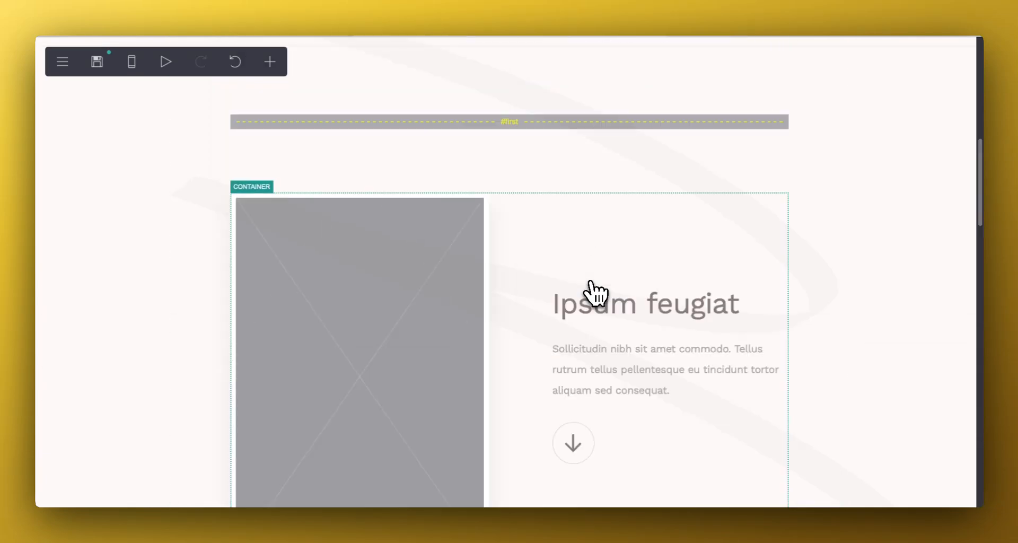
scroll(594, 289, "up", 3)
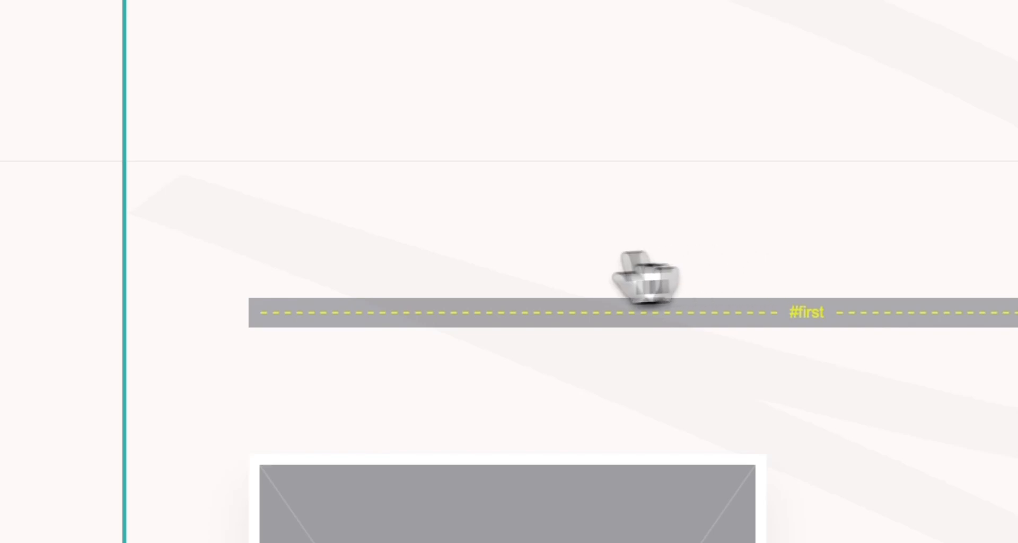
scroll(393, 371, "up", 10)
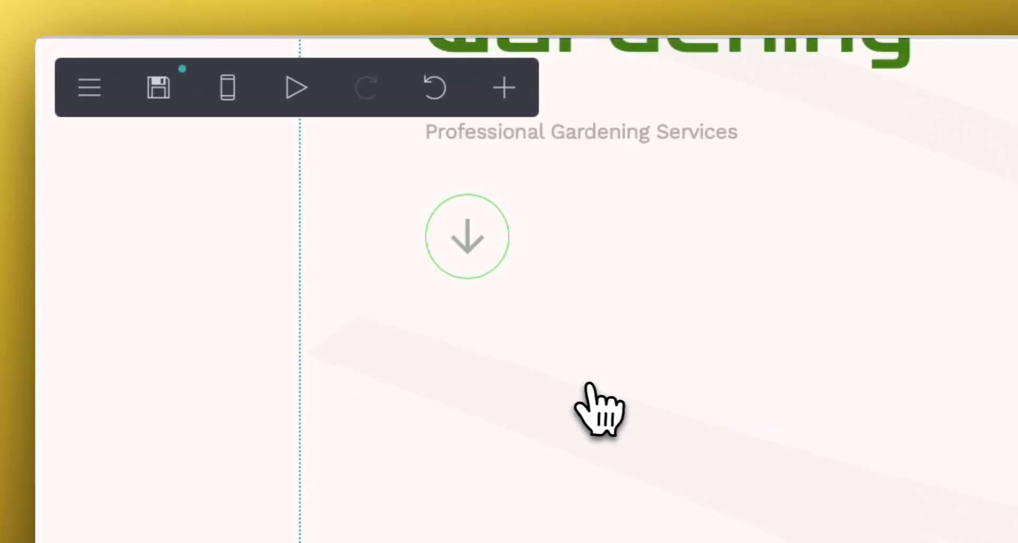
scroll(599, 383, "up", 4)
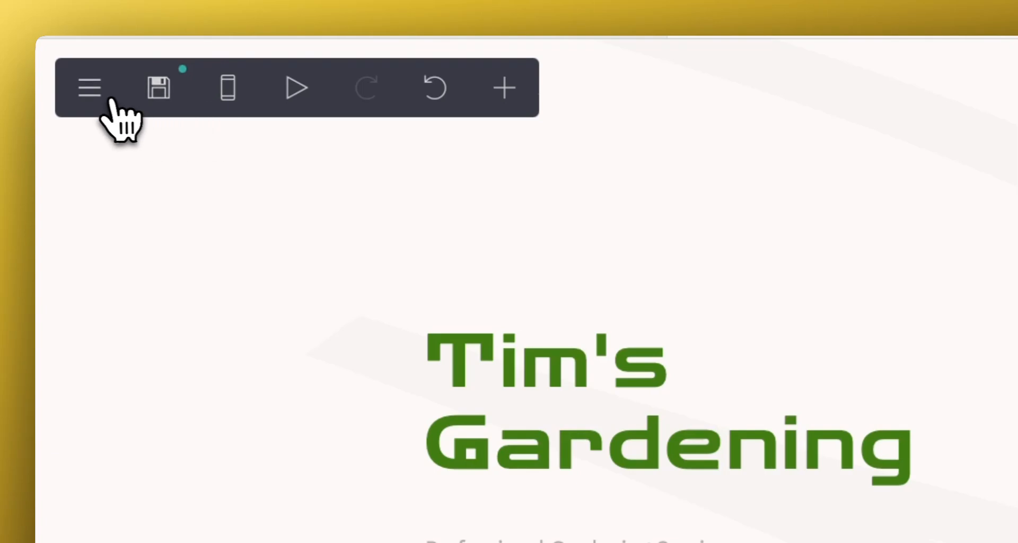
left_click(90, 89)
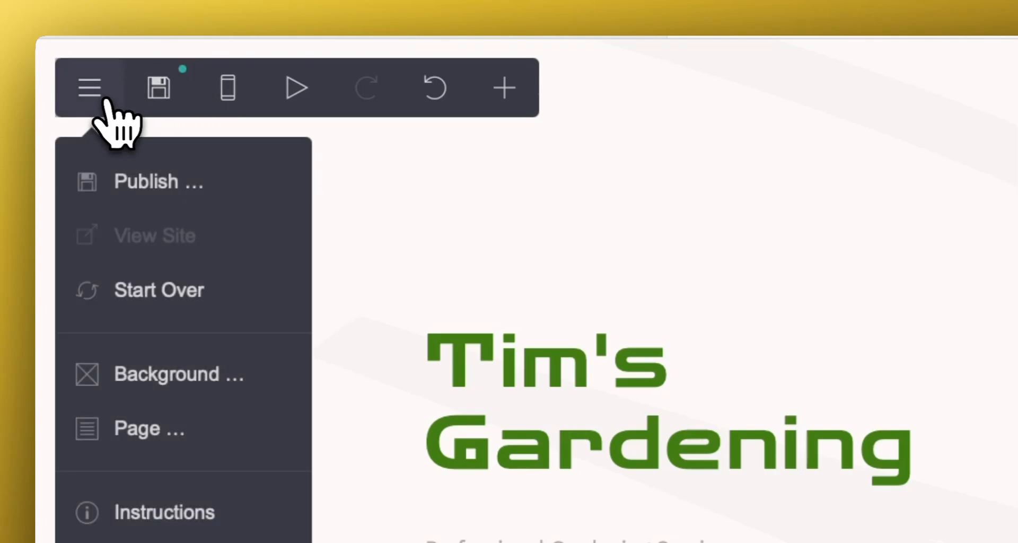
Step: Add a Buttons element to the page and label its button "Contact Us"
left_click(503, 89)
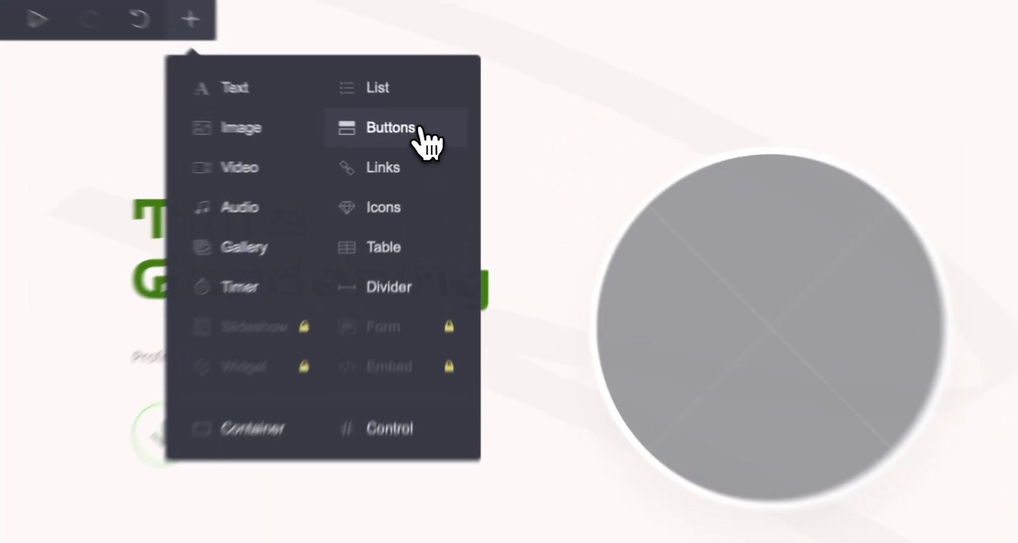
left_click(426, 137)
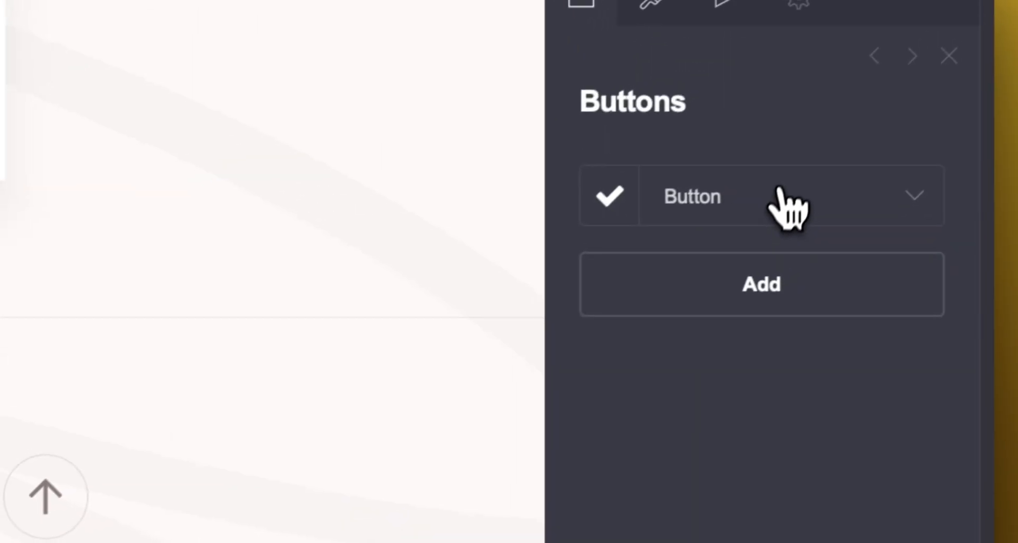
left_click(788, 209)
left_click(712, 334)
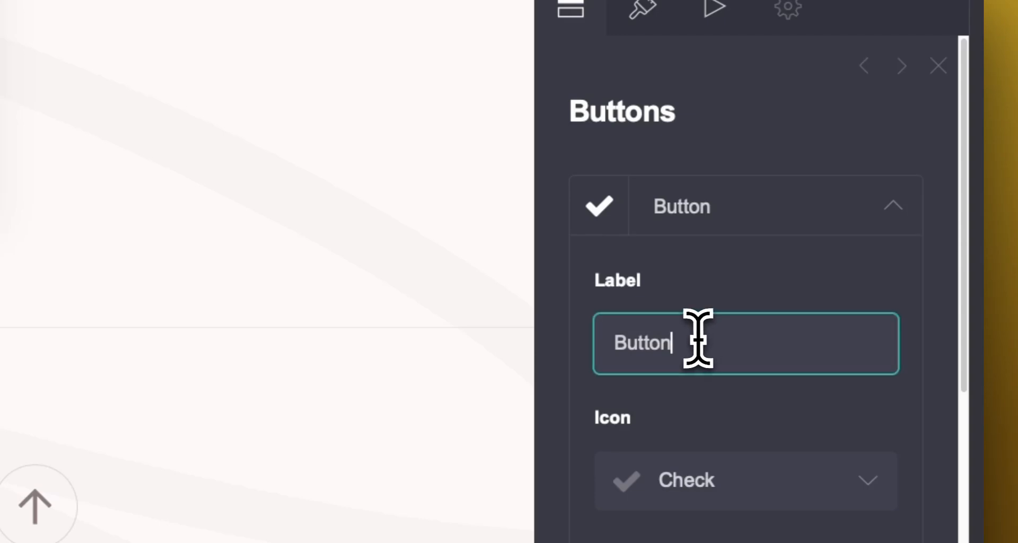
type("Contact Us")
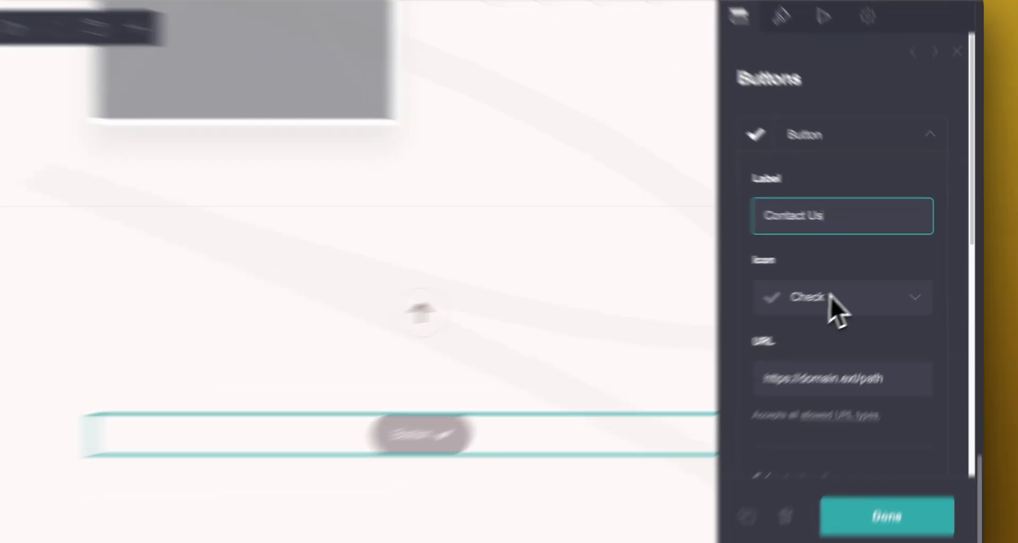
Step: Set the Contact Us button's icon to Email (Alt)
left_click(848, 290)
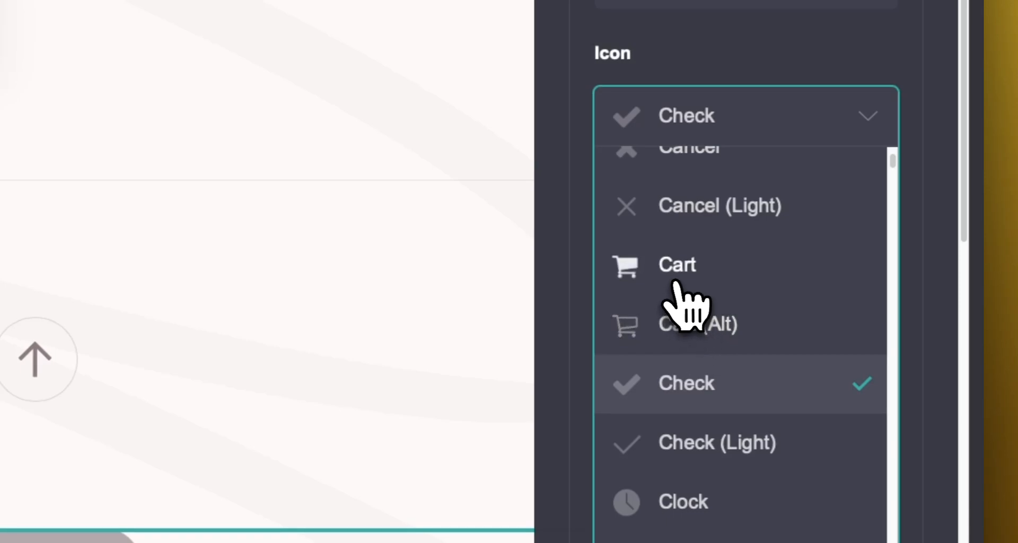
scroll(684, 308, "down", 10)
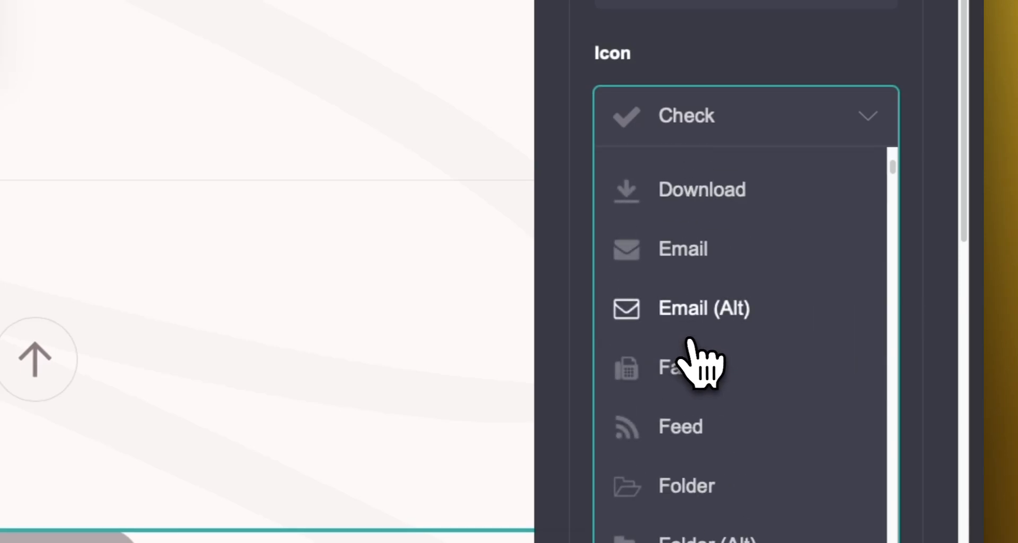
left_click(633, 317)
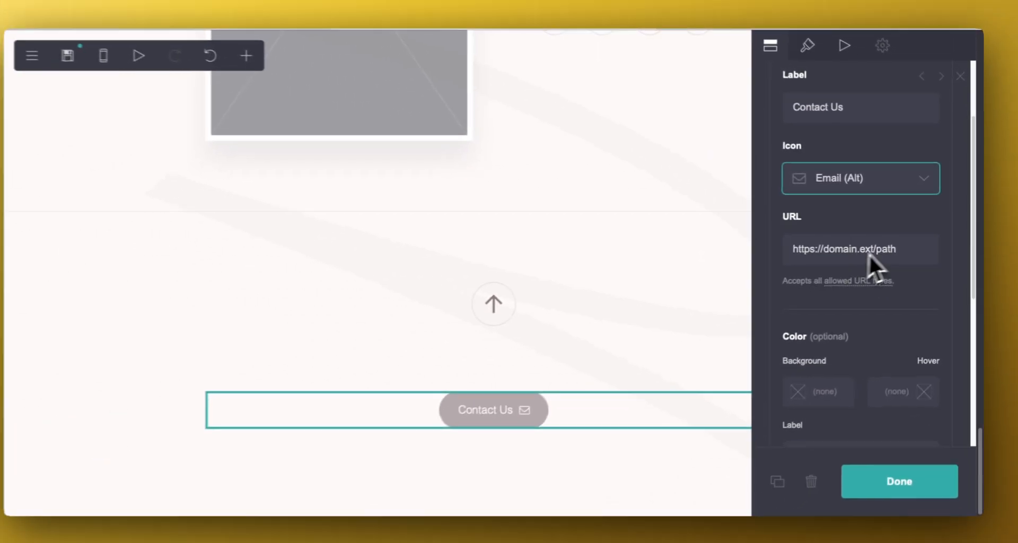
Step: Give the Contact Us button a dark green background, #099C18
scroll(880, 289, "down", 2)
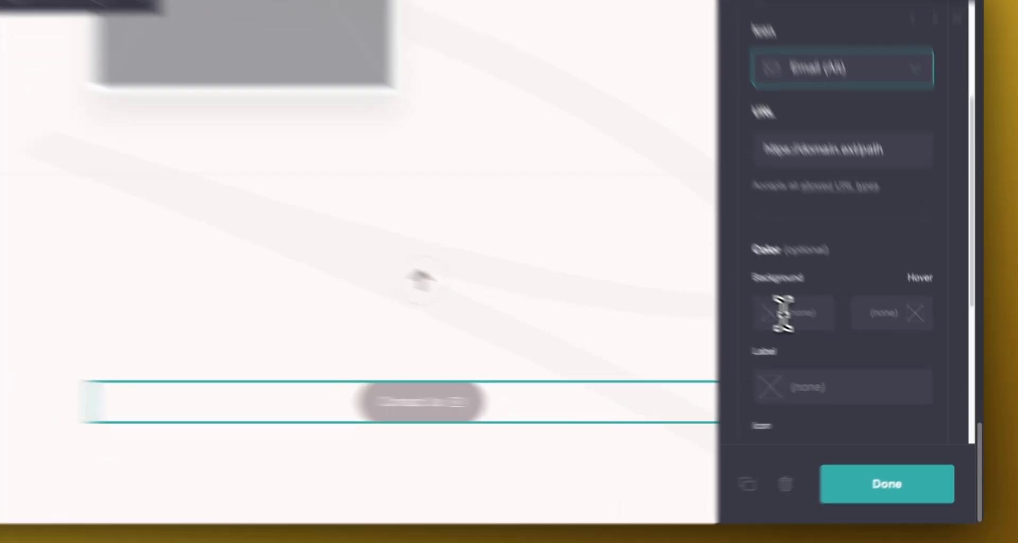
left_click(812, 329)
mouse_move(645, 371)
left_mouse_down()
mouse_move(628, 356)
mouse_move(629, 379)
left_mouse_up()
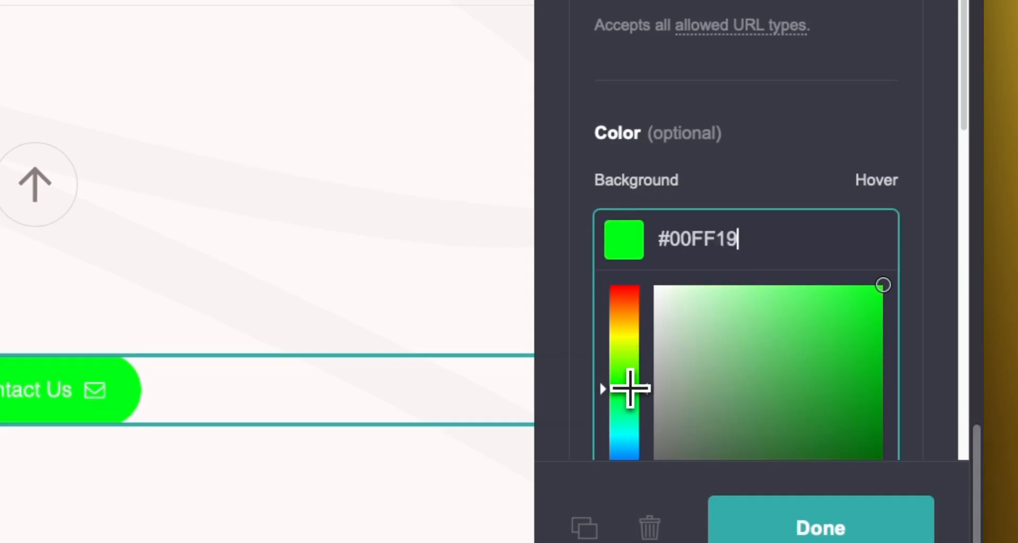
left_click_drag(876, 293, 868, 393)
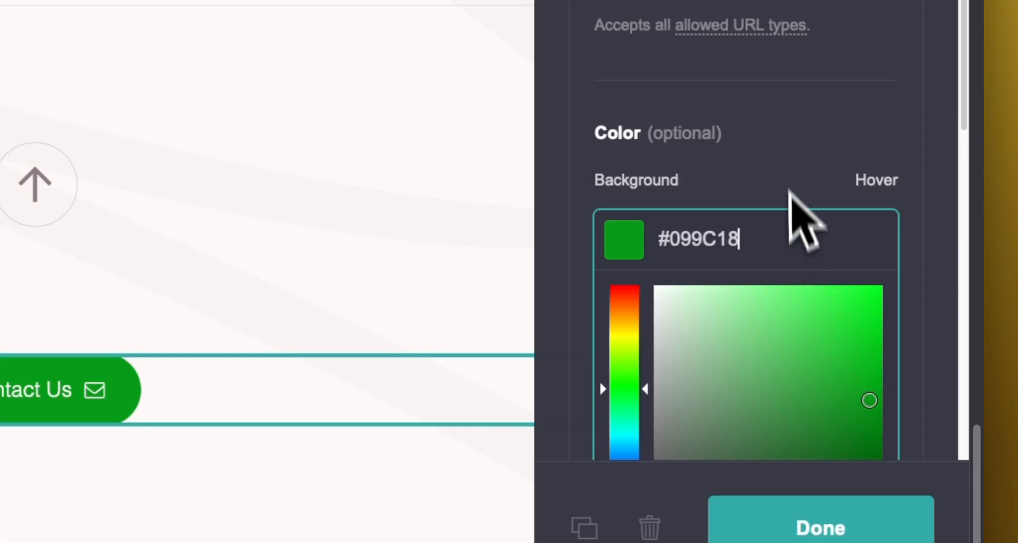
left_click(788, 147)
Step: Review the Contact Us button's URL, colour and On Click options, and view the Buttons element's appearance options
scroll(795, 170, "down", 4)
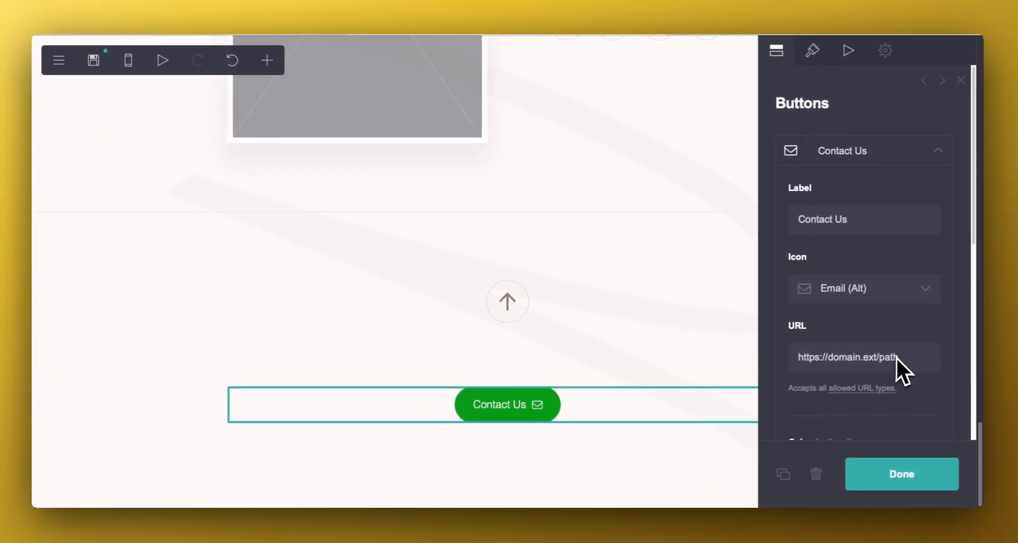
scroll(885, 279, "down", 10)
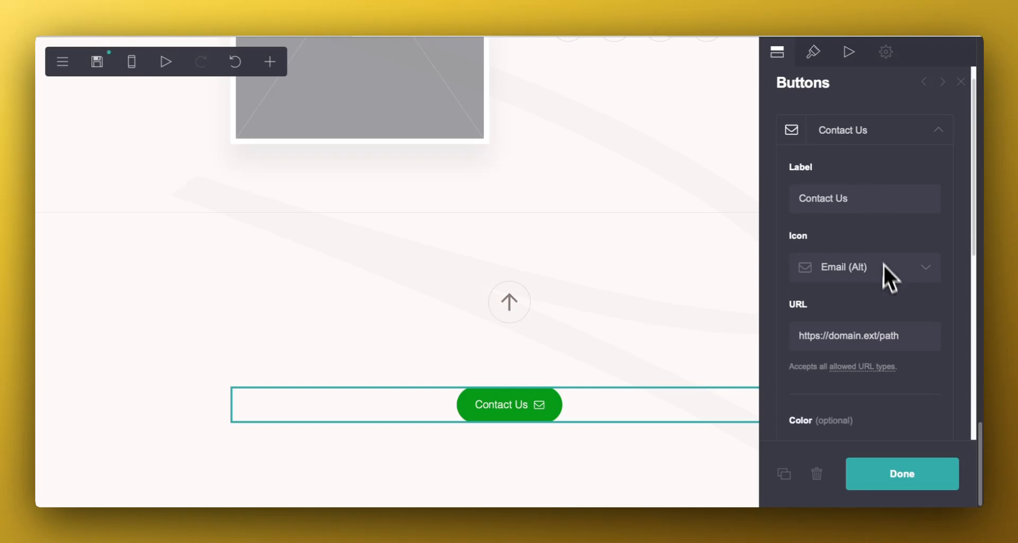
scroll(886, 269, "up", 8)
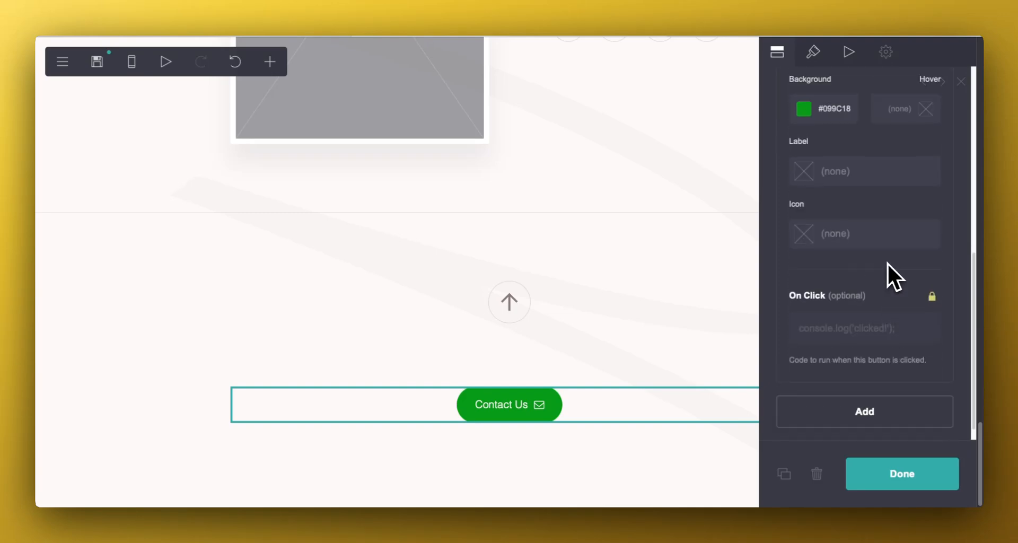
scroll(898, 245, "up", 3)
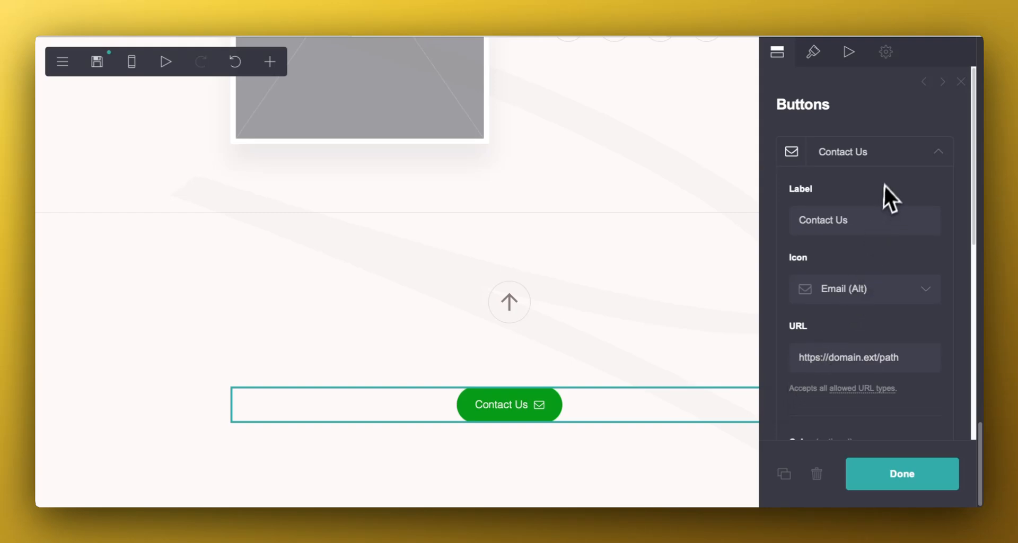
left_click(812, 57)
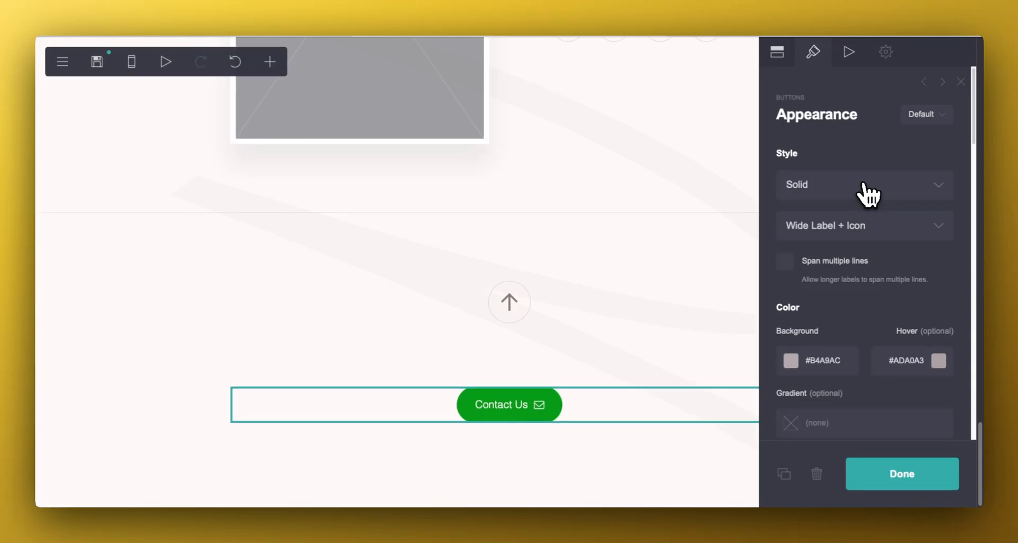
Step: Select the container around the site title and examine its element settings and appearance options, including the manual mobile layout
scroll(612, 205, "up", 20)
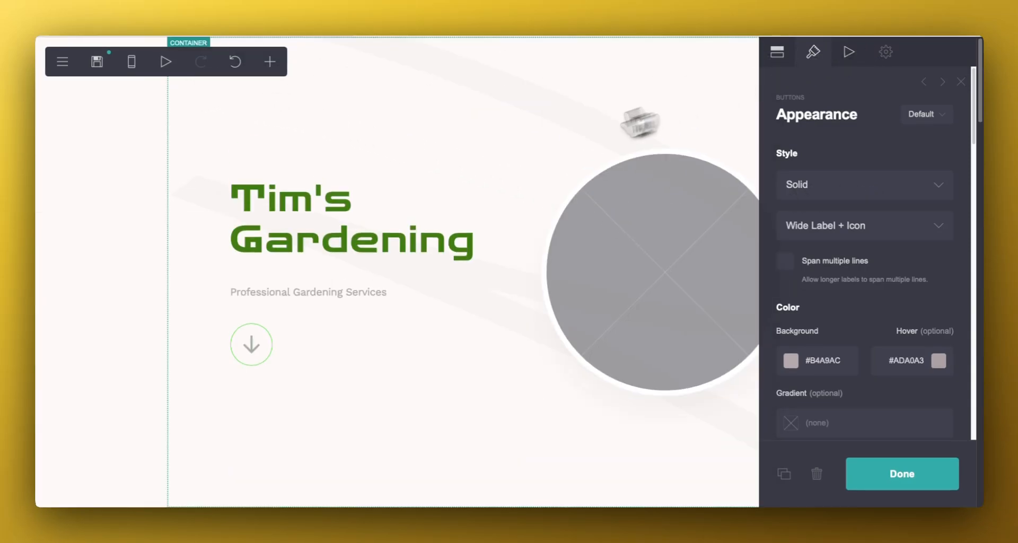
scroll(546, 151, "down", 2)
scroll(558, 157, "up", 2)
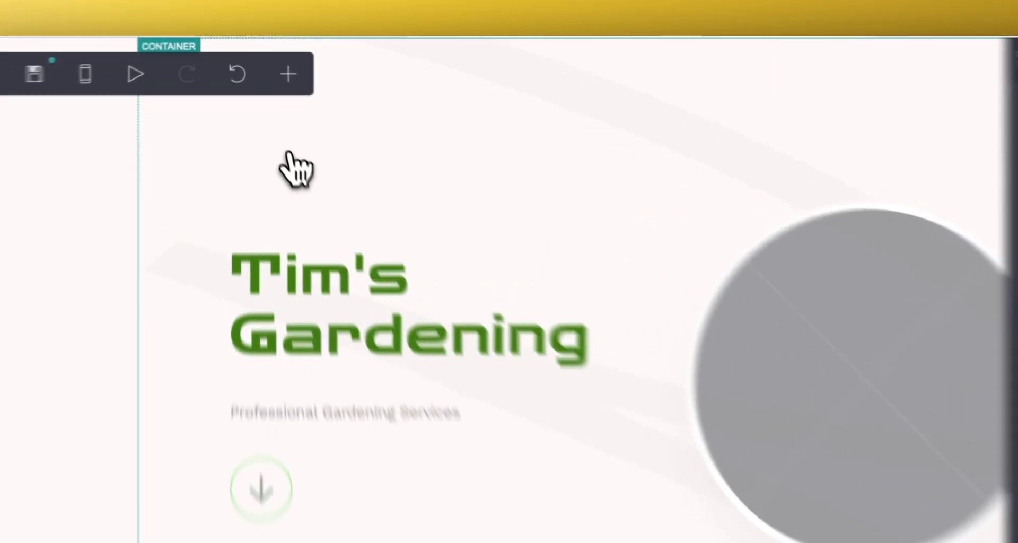
left_click(279, 118)
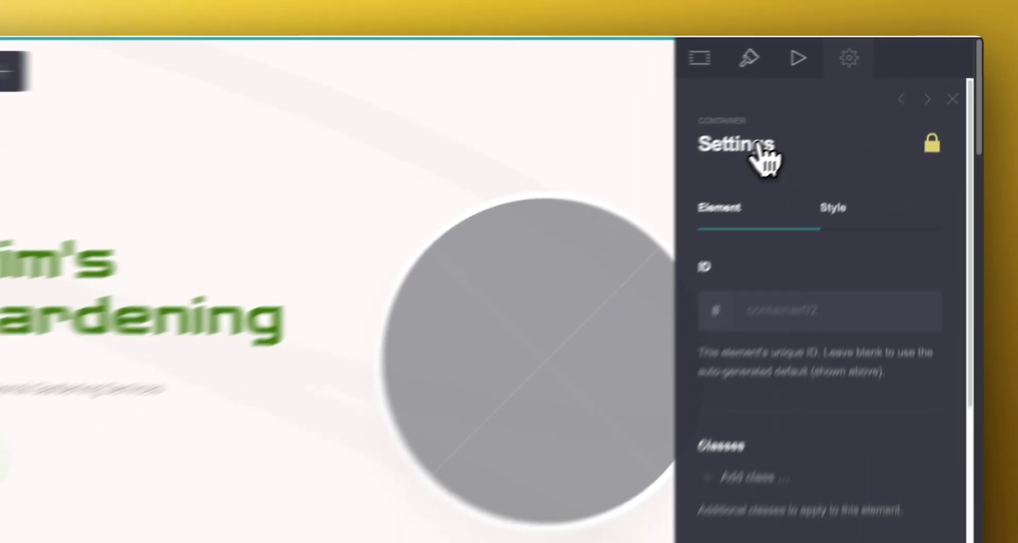
scroll(831, 276, "down", 5)
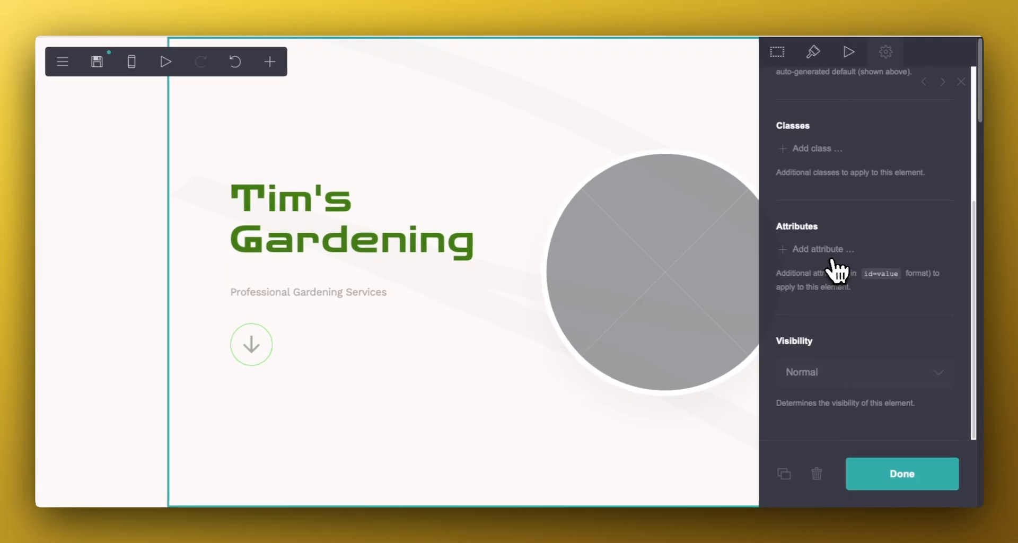
scroll(833, 273, "up", 5)
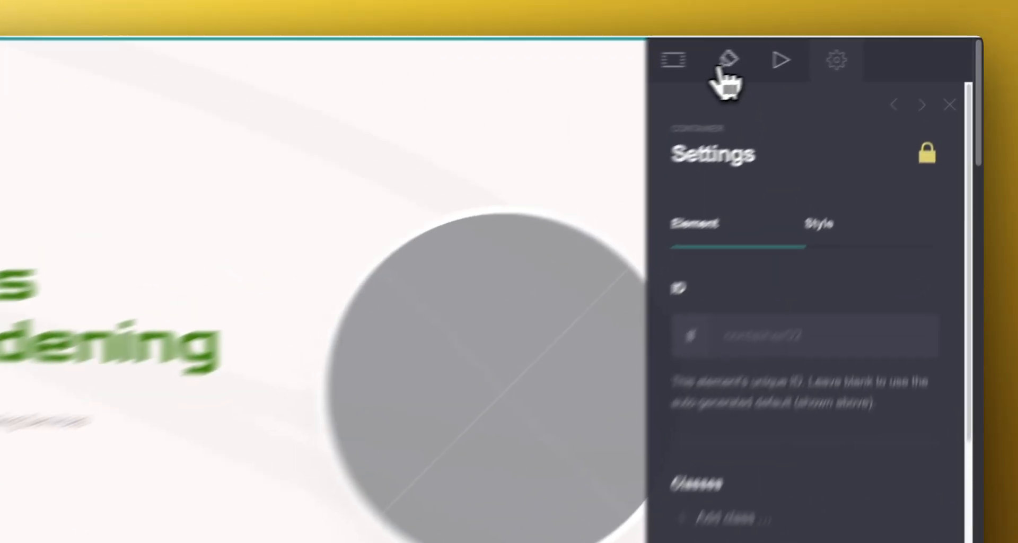
left_click(813, 51)
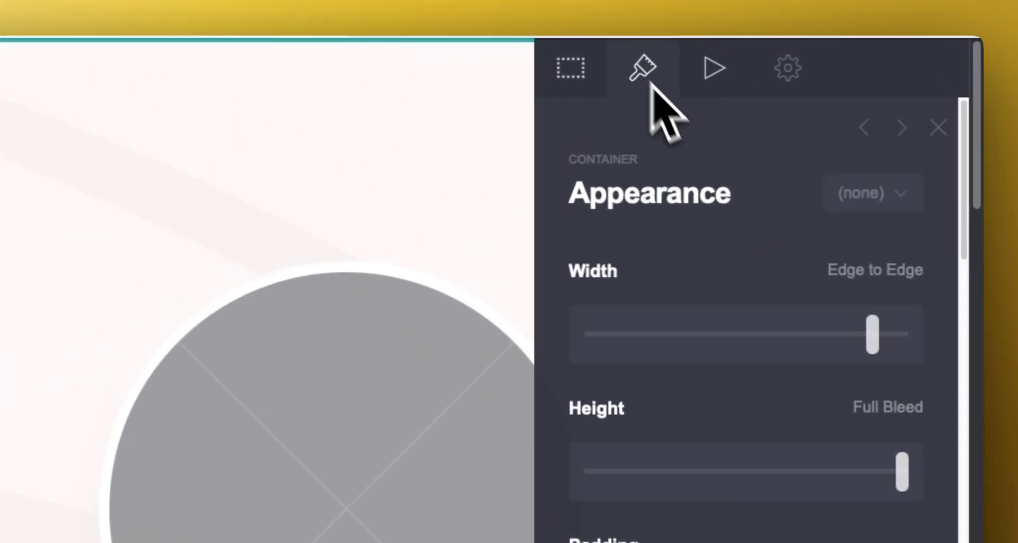
scroll(720, 334, "down", 10)
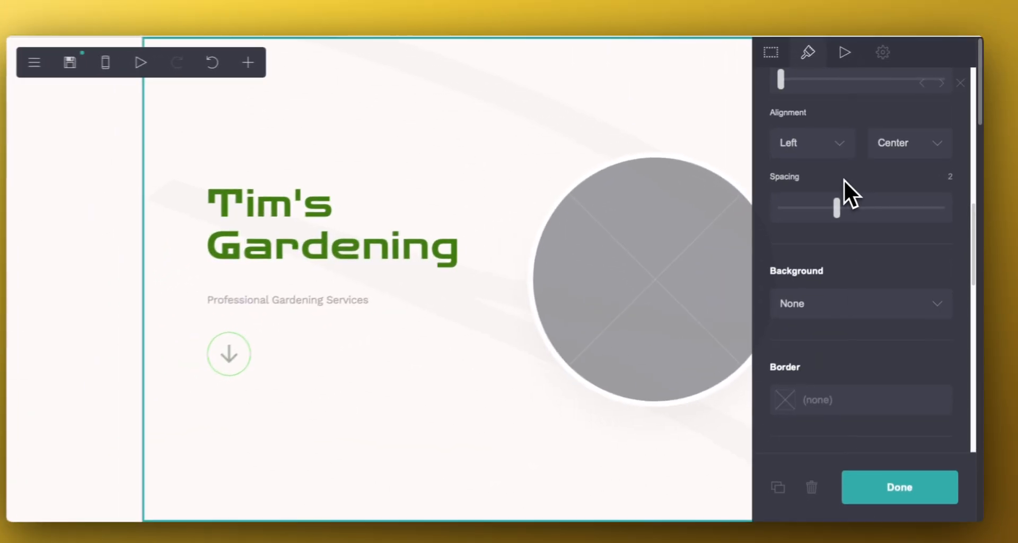
scroll(846, 178, "down", 5)
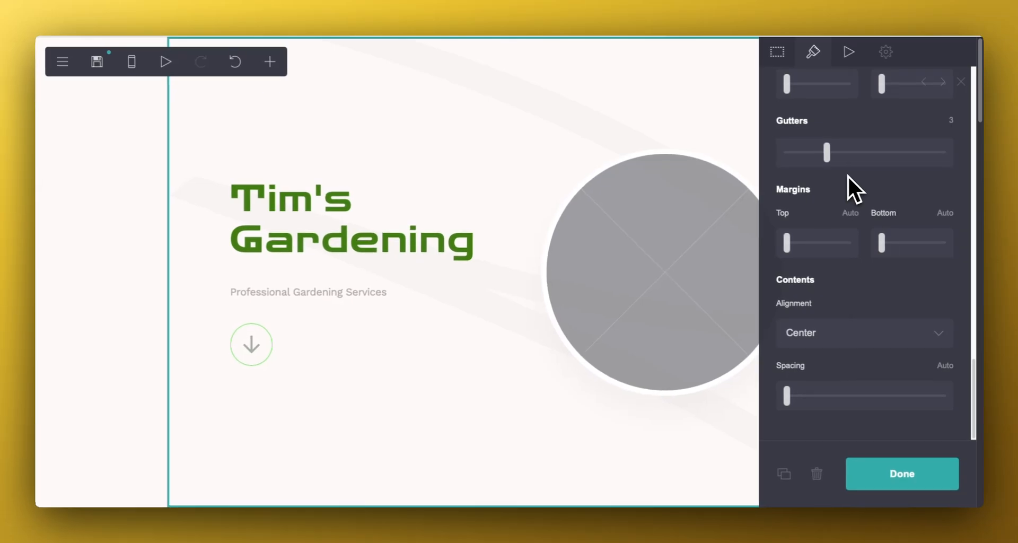
scroll(847, 177, "down", 8)
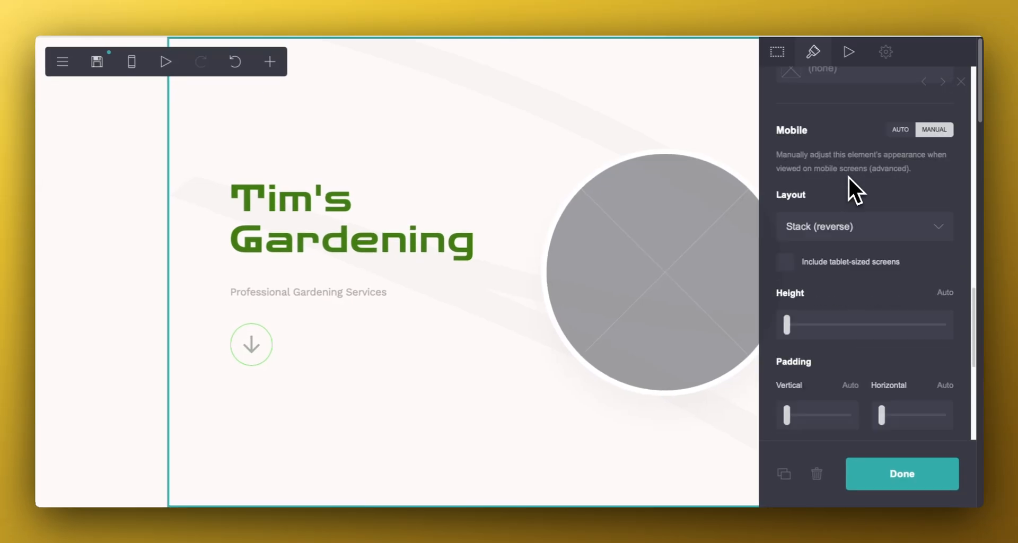
scroll(848, 177, "up", 20)
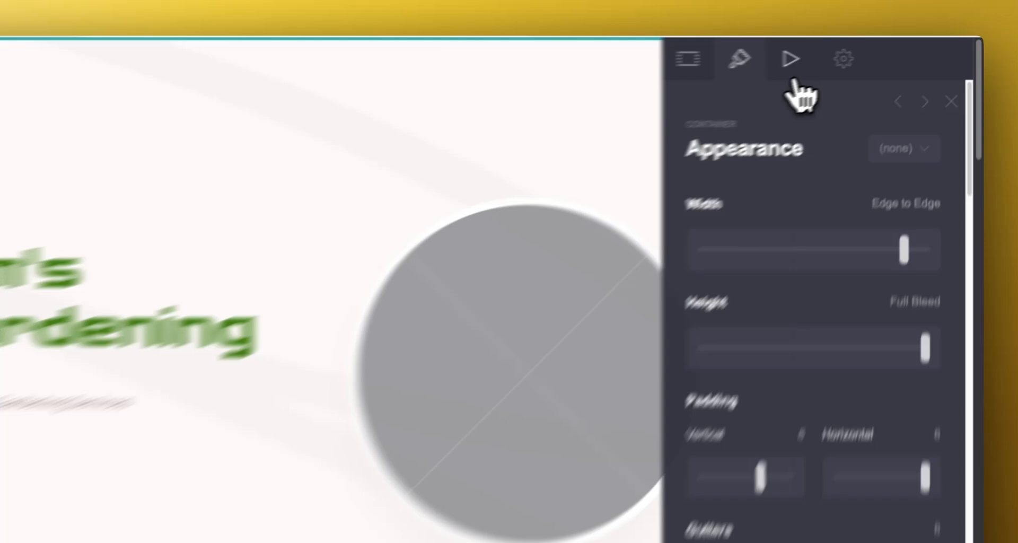
Step: Examine the title container's animation options, element settings, container type and column widths
left_click(849, 54)
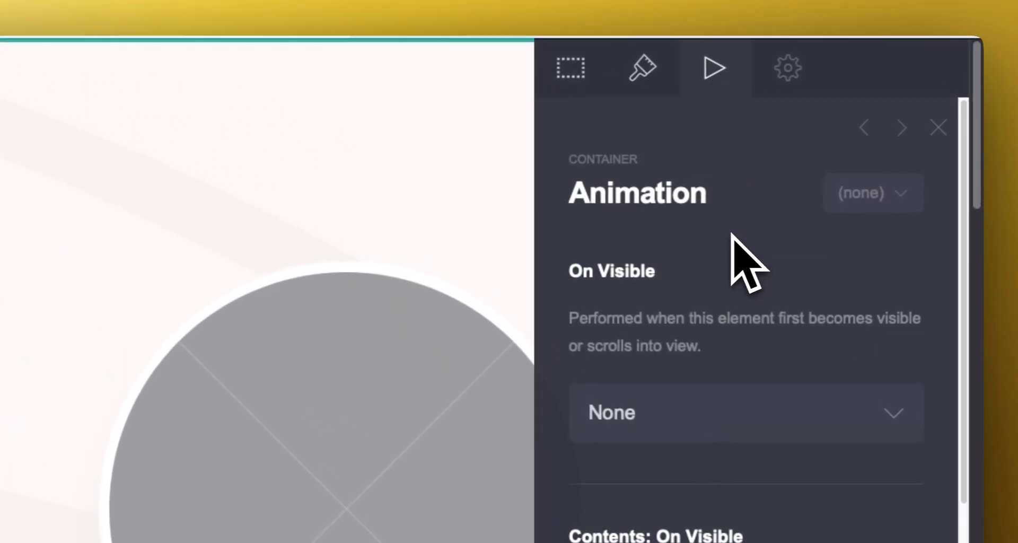
left_click(785, 74)
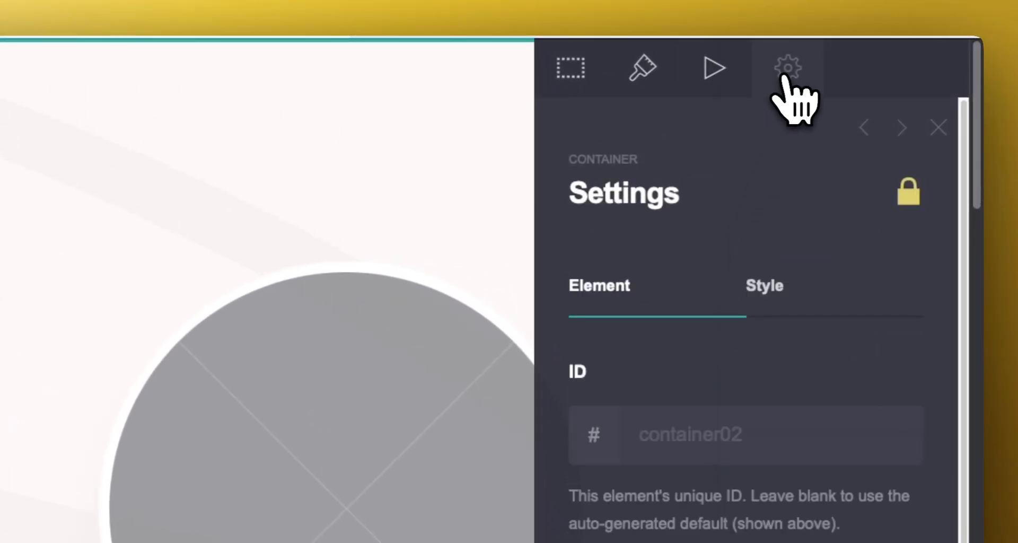
scroll(748, 350, "down", 5)
scroll(750, 356, "up", 5)
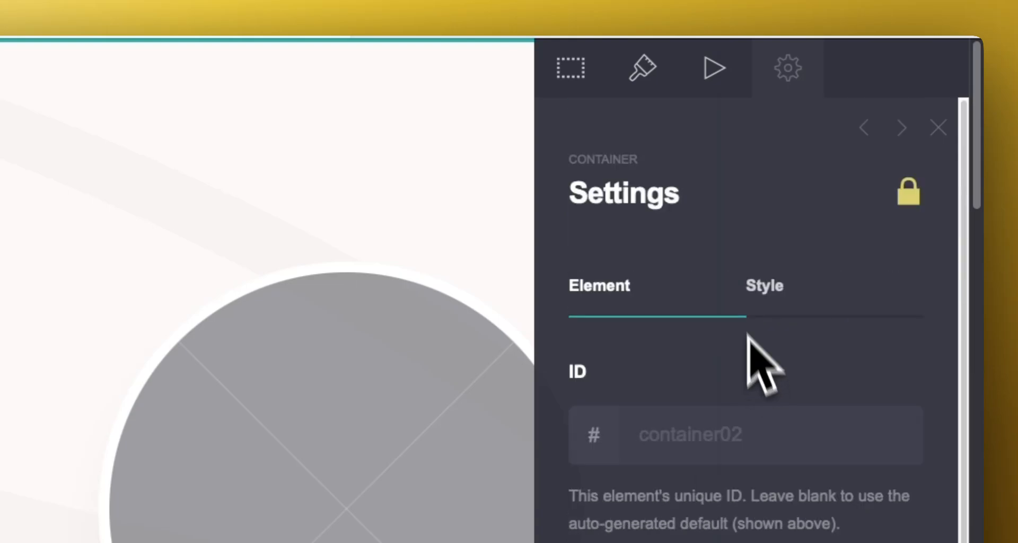
left_click(580, 88)
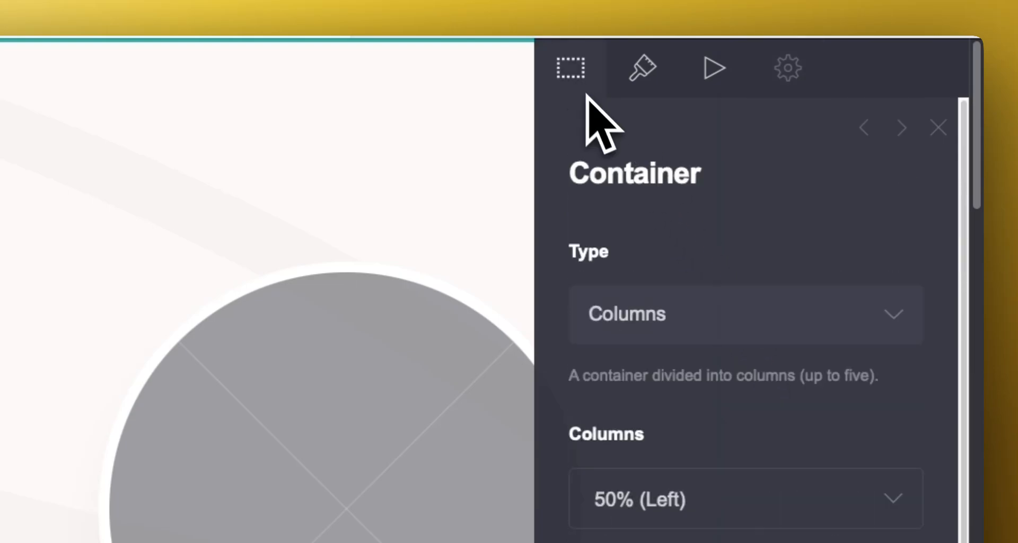
scroll(737, 419, "down", 3)
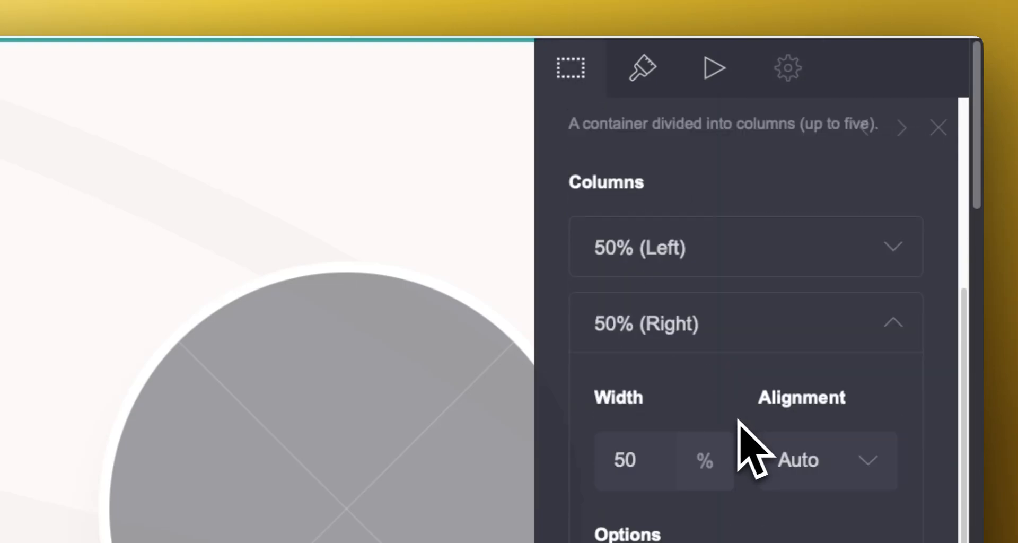
scroll(747, 265, "up", 3)
left_click(655, 77)
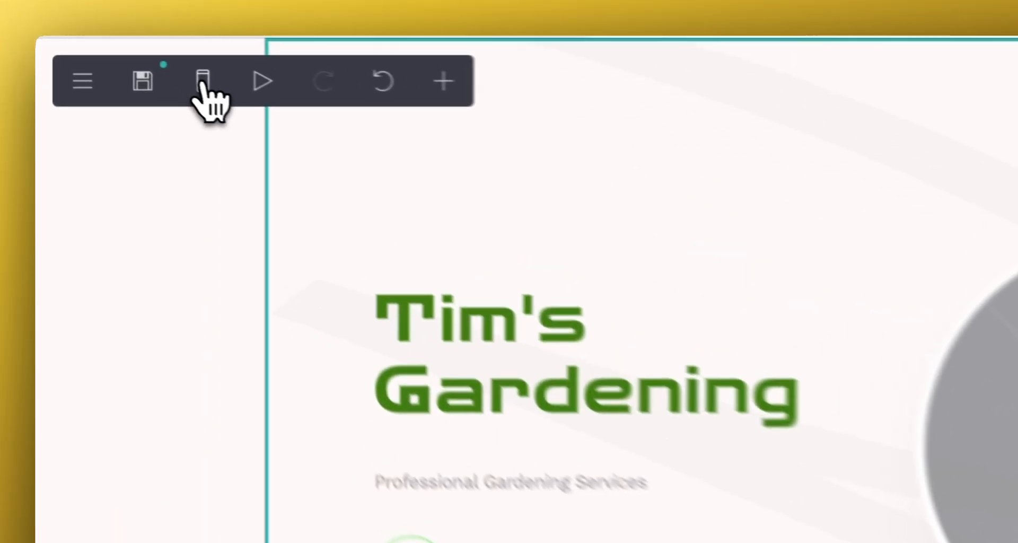
Step: Reduce the site title's text size to 1.875, checking how the heading wraps in both the mobile and desktop layouts
left_click(132, 63)
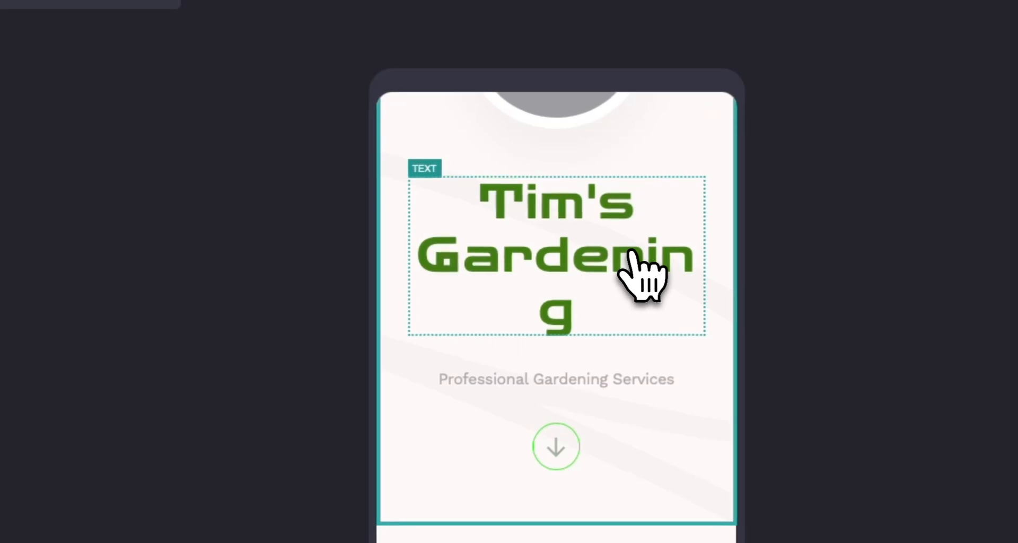
scroll(551, 403, "up", 3)
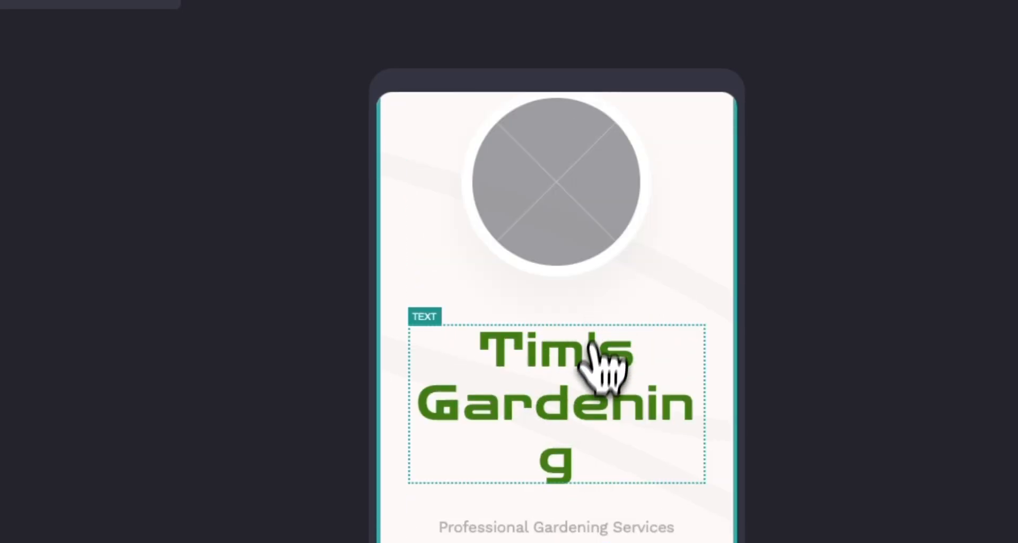
left_click(586, 390)
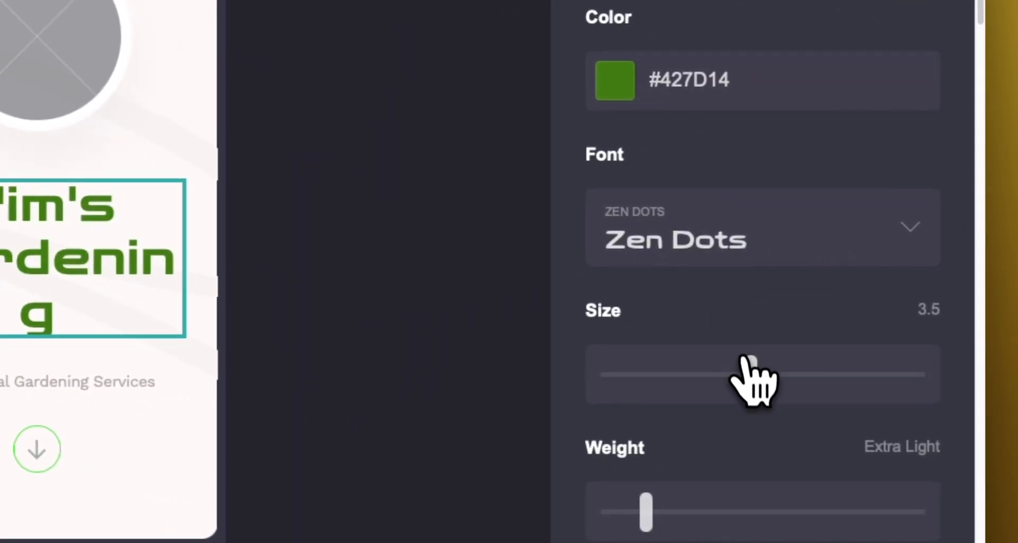
left_click_drag(747, 374, 720, 379)
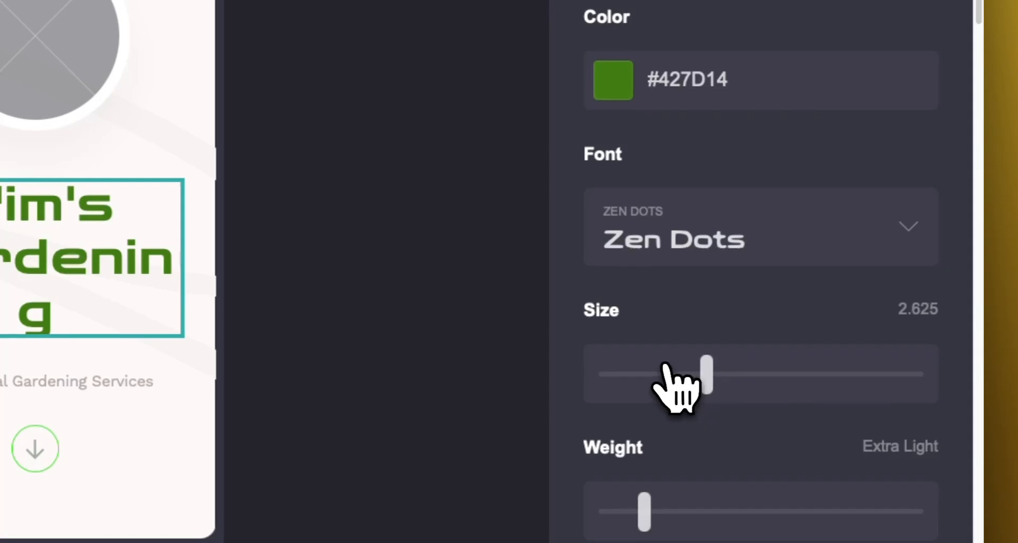
left_click(371, 363)
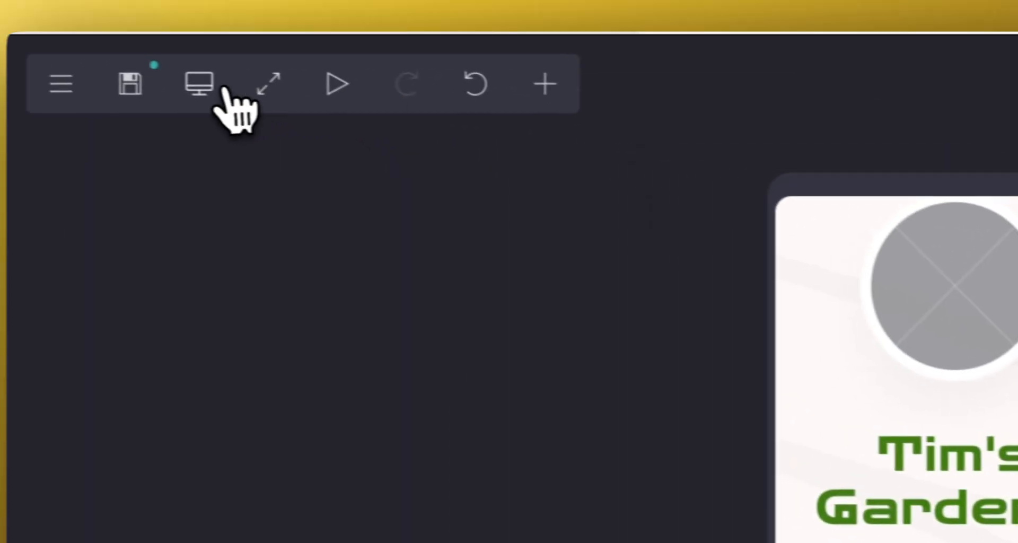
left_click(204, 85)
left_click(474, 281)
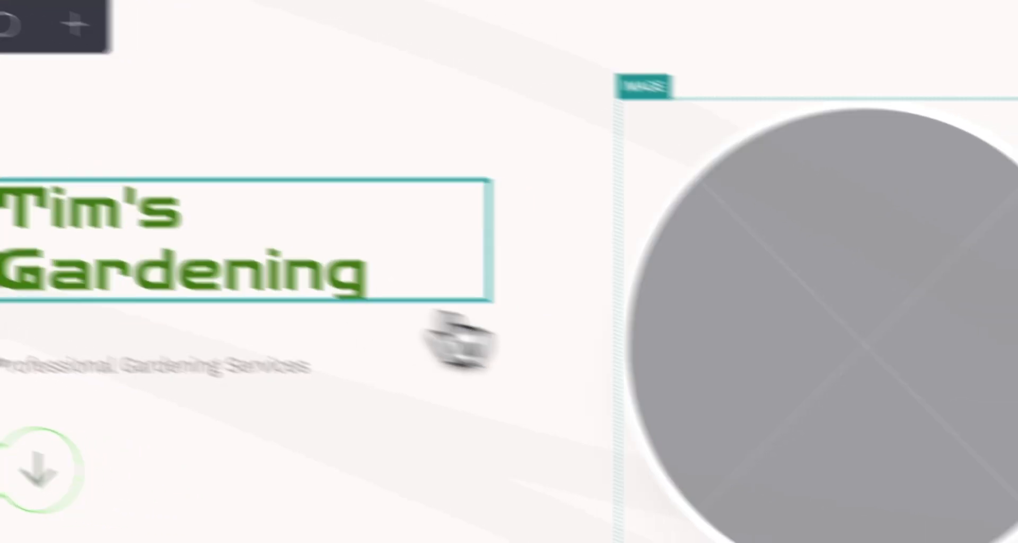
left_click_drag(723, 398, 699, 398)
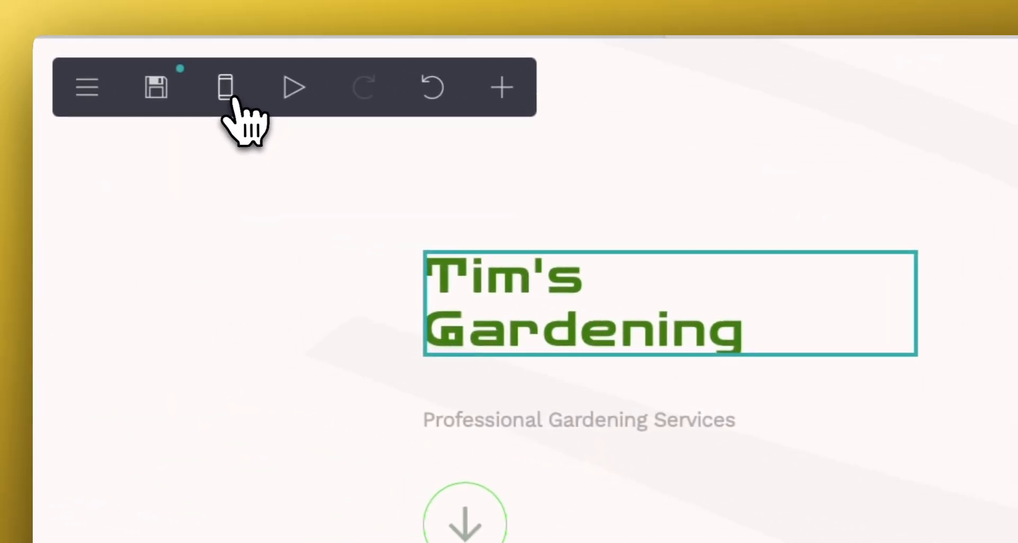
left_click(232, 97)
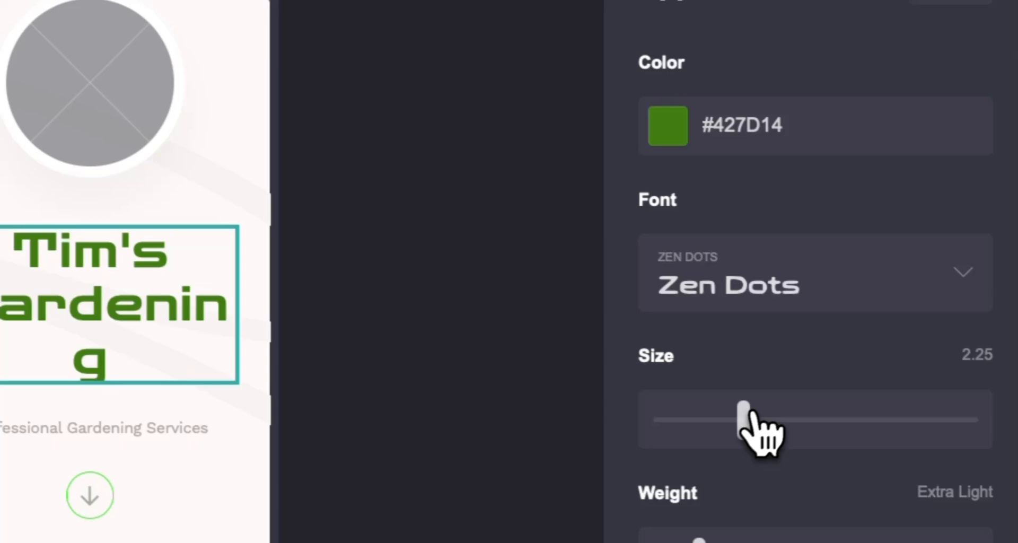
left_click_drag(751, 414, 732, 435)
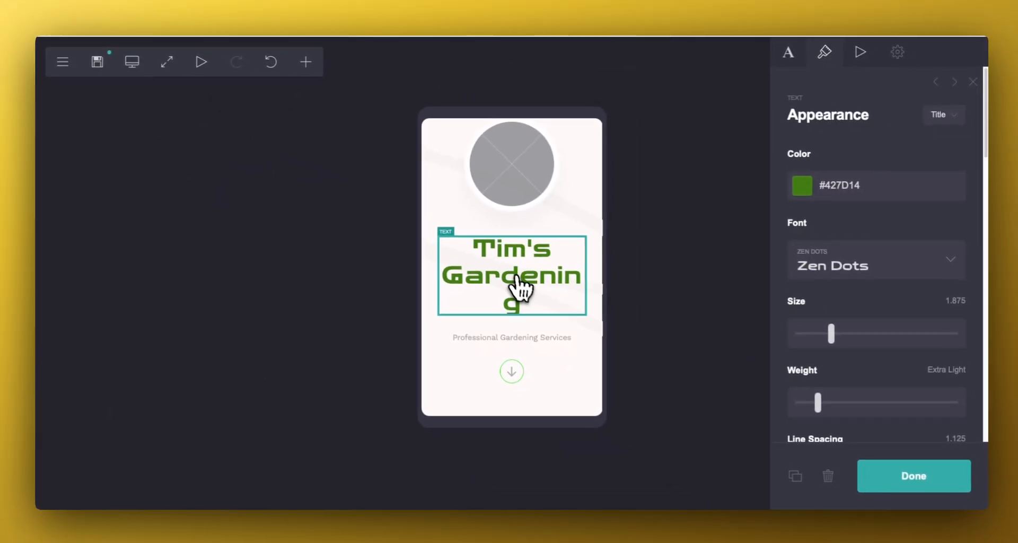
left_click(132, 61)
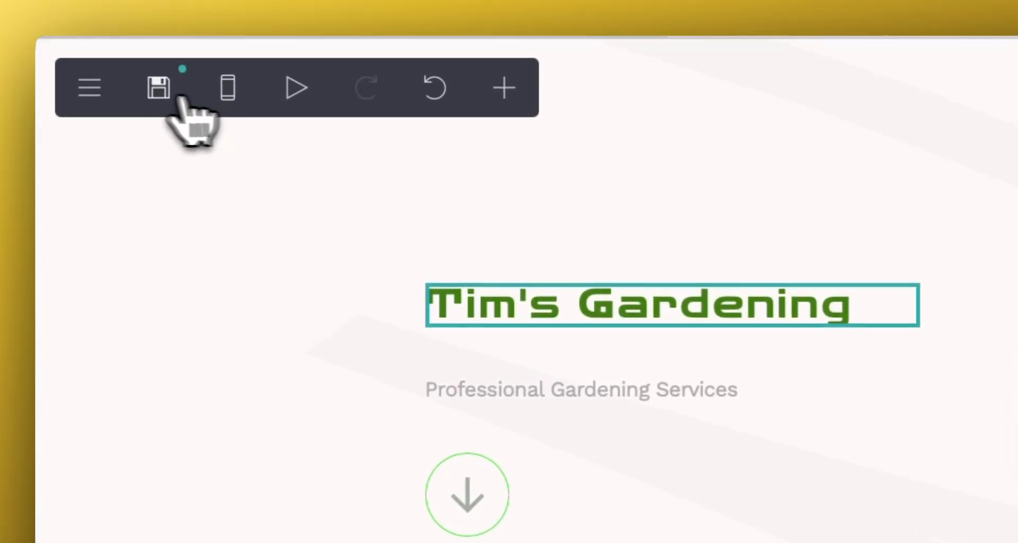
Step: Replace the page's background image with the library photo of orange maple leaves on dark ground
left_click(91, 89)
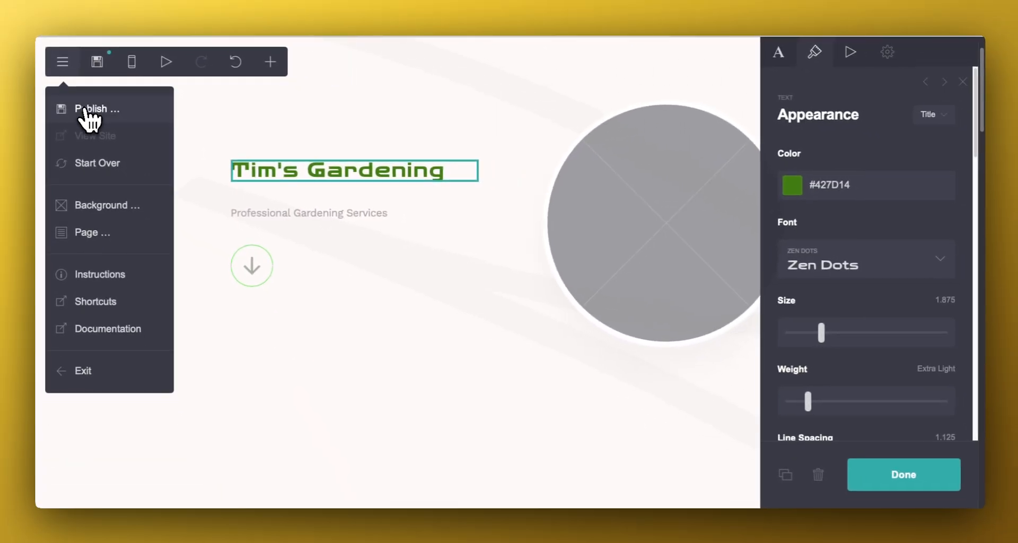
left_click(103, 211)
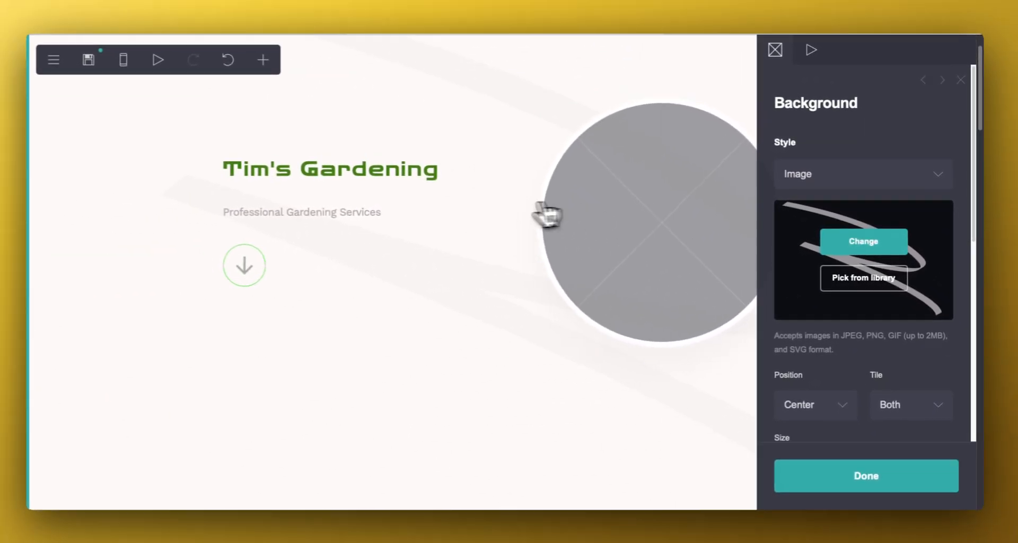
scroll(954, 268, "down", 5)
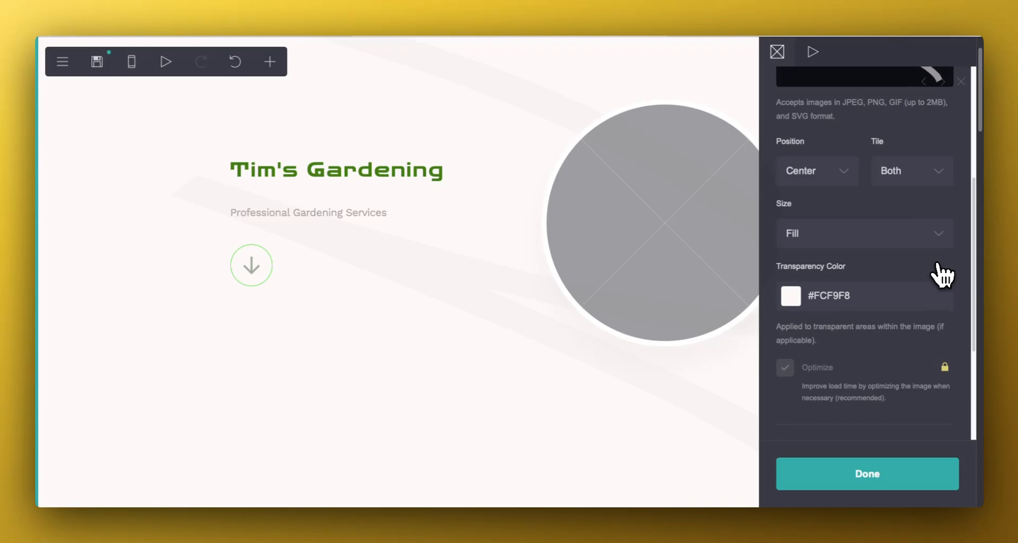
scroll(943, 275, "up", 5)
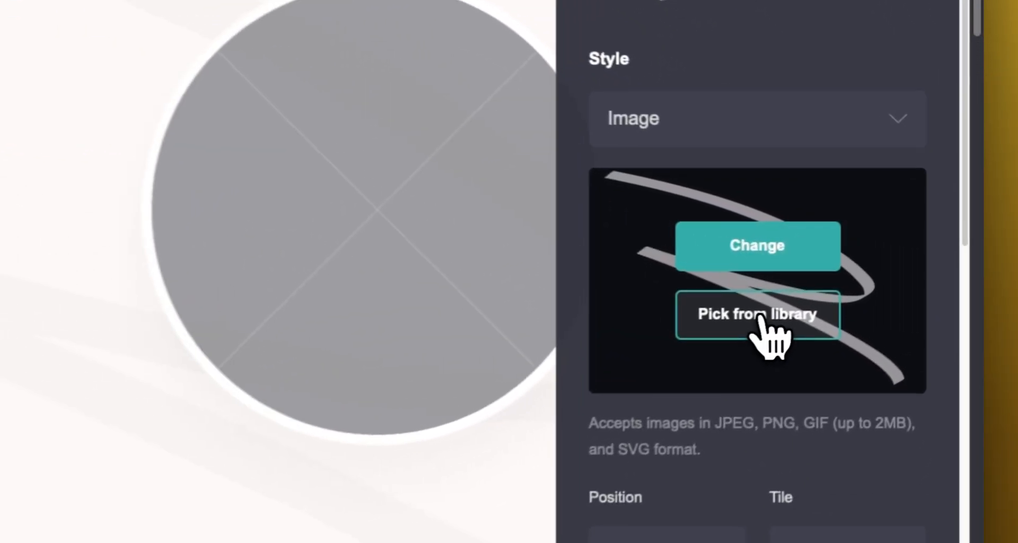
left_click(865, 278)
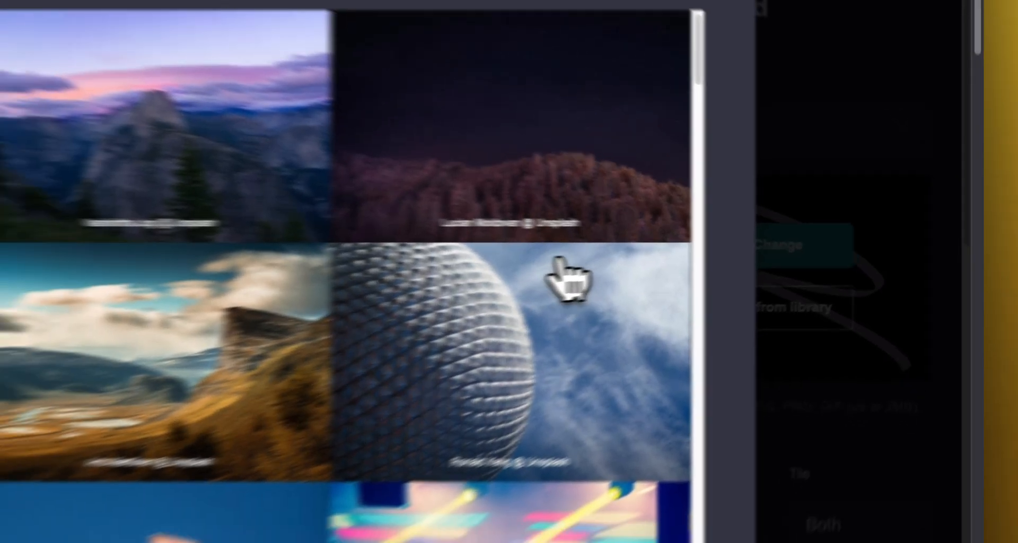
scroll(500, 286, "down", 5)
scroll(737, 257, "down", 5)
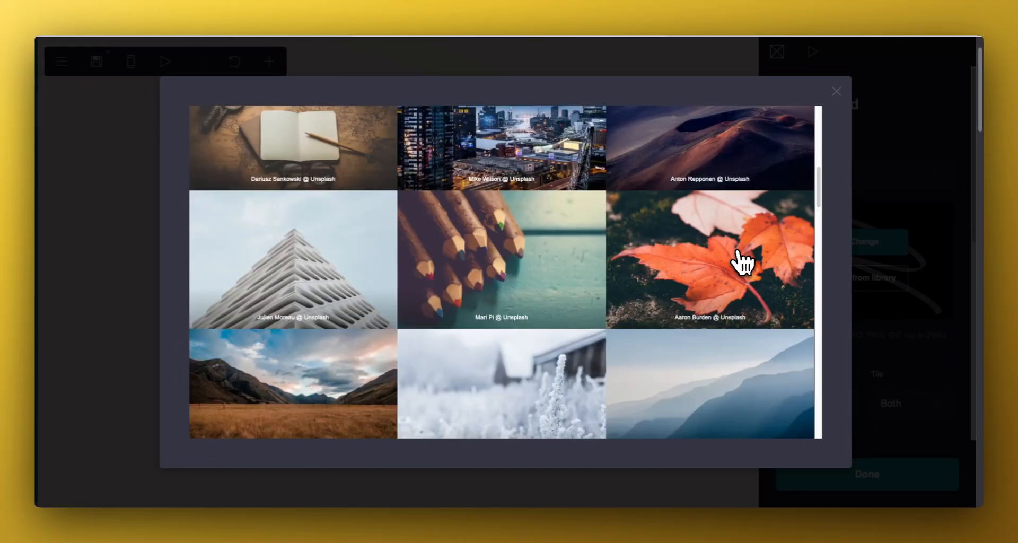
scroll(744, 259, "down", 3)
scroll(743, 260, "up", 3)
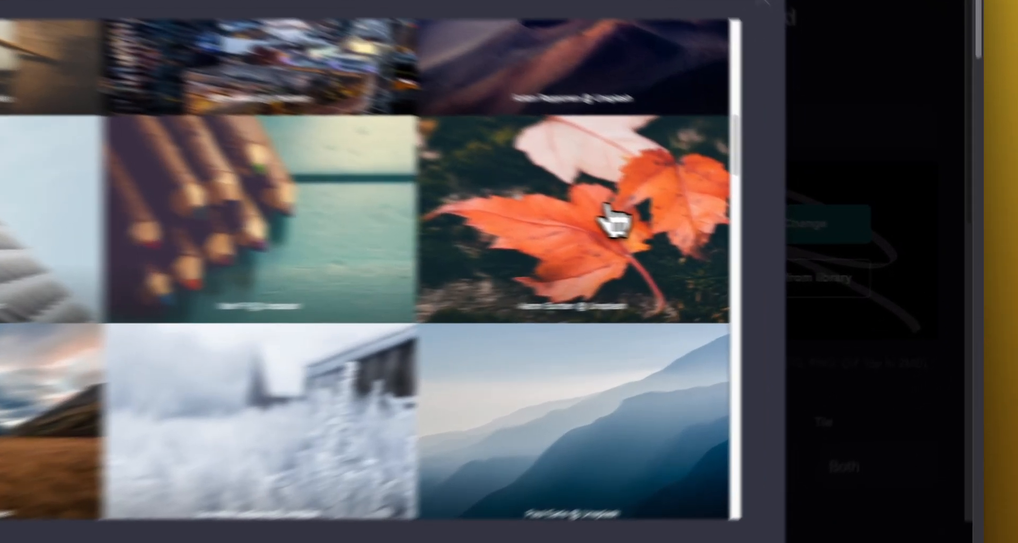
left_click(741, 233)
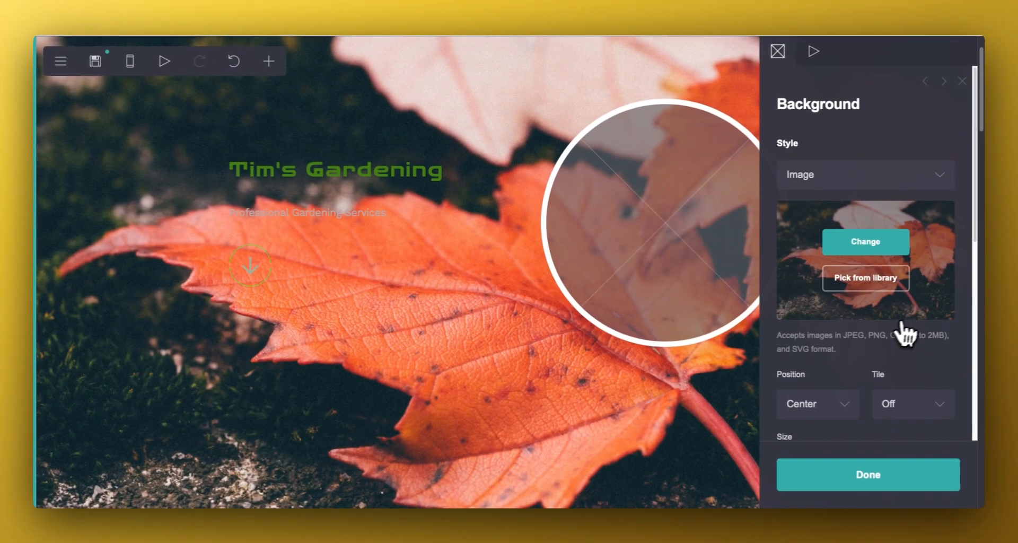
Step: Review the background image's position, tile, size and transparency colour options, and close the background settings
scroll(929, 341, "down", 5)
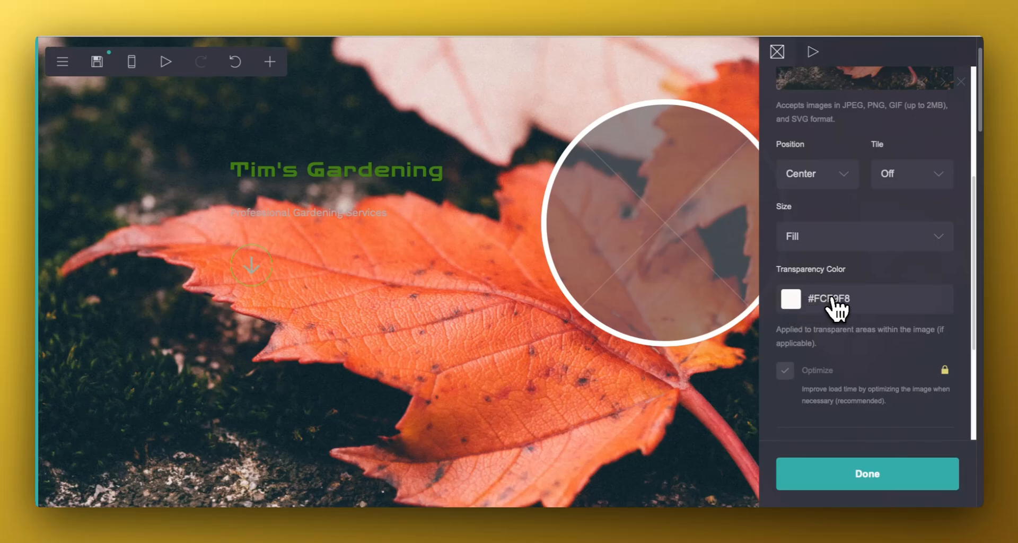
scroll(834, 306, "up", 3)
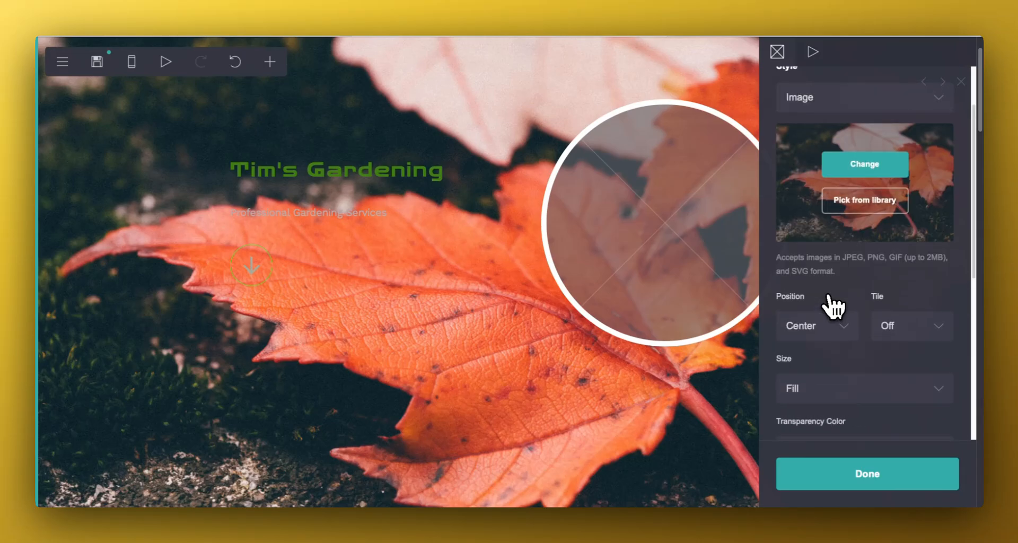
scroll(833, 306, "up", 2)
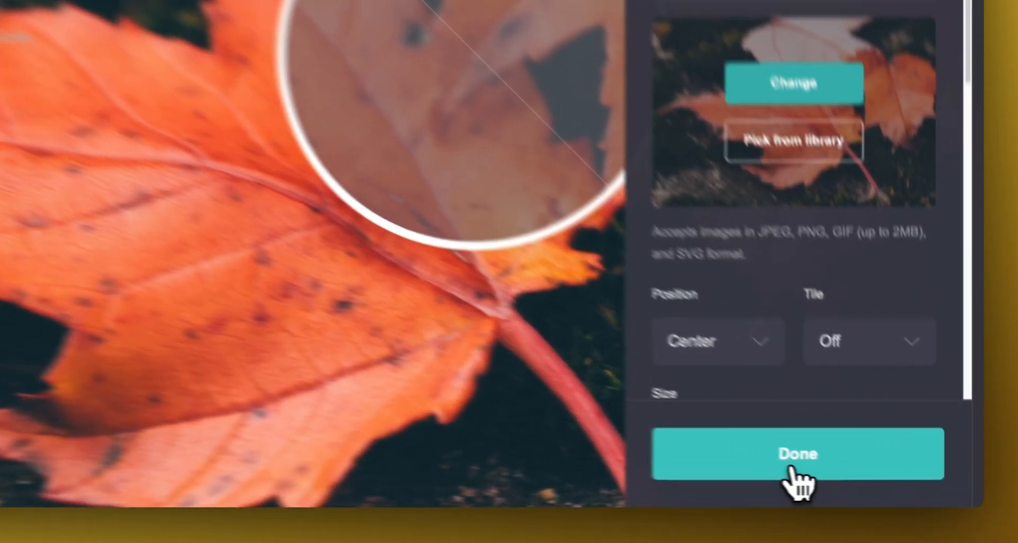
left_click(864, 474)
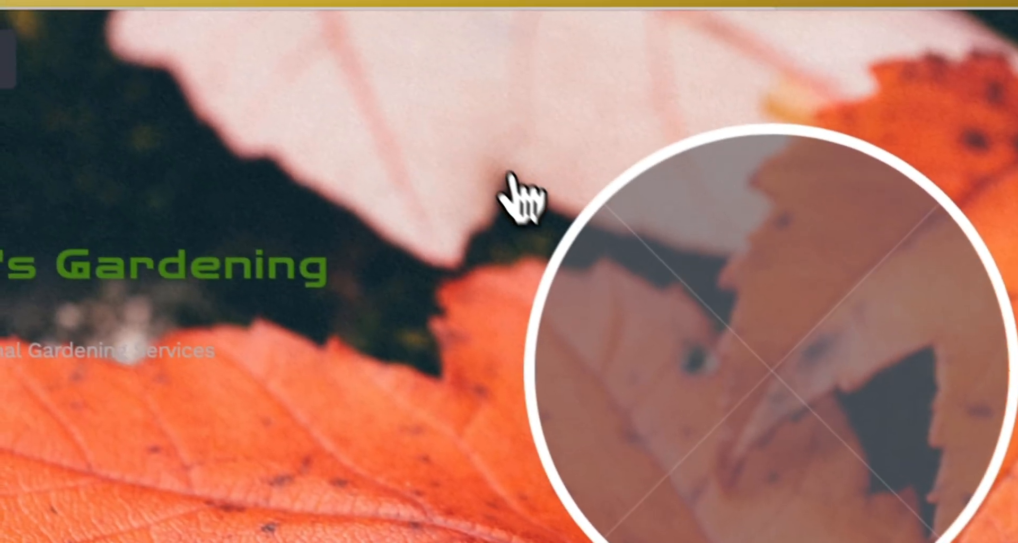
Step: Check the new background through all page sections down to the contact button, and view the element types available to add
scroll(520, 197, "down", 10)
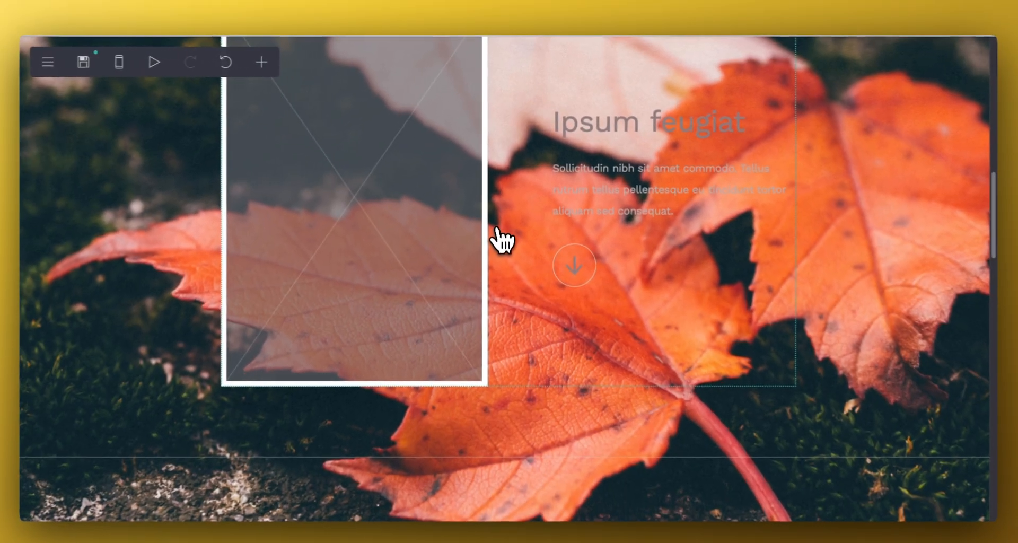
scroll(502, 241, "down", 10)
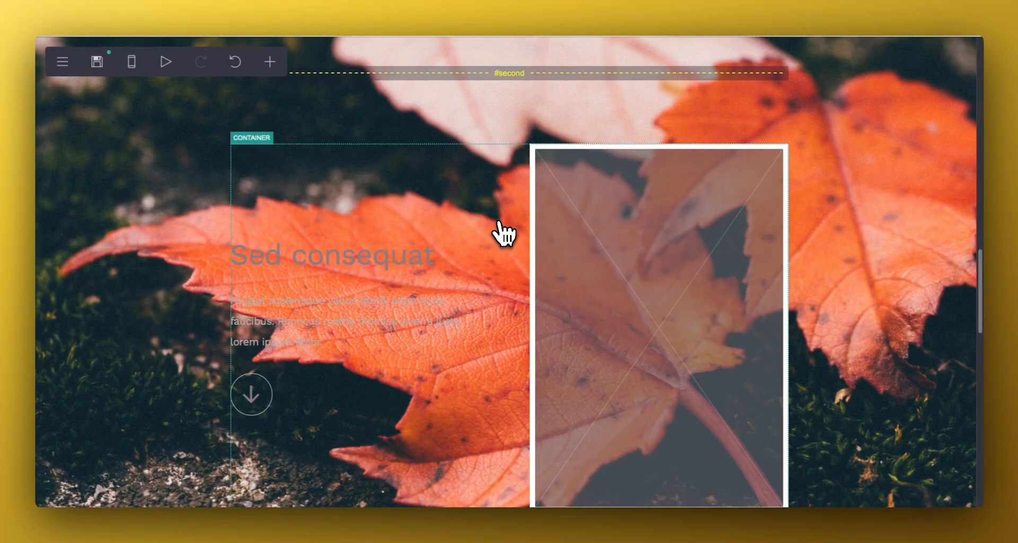
scroll(503, 233, "down", 2)
scroll(568, 301, "down", 2)
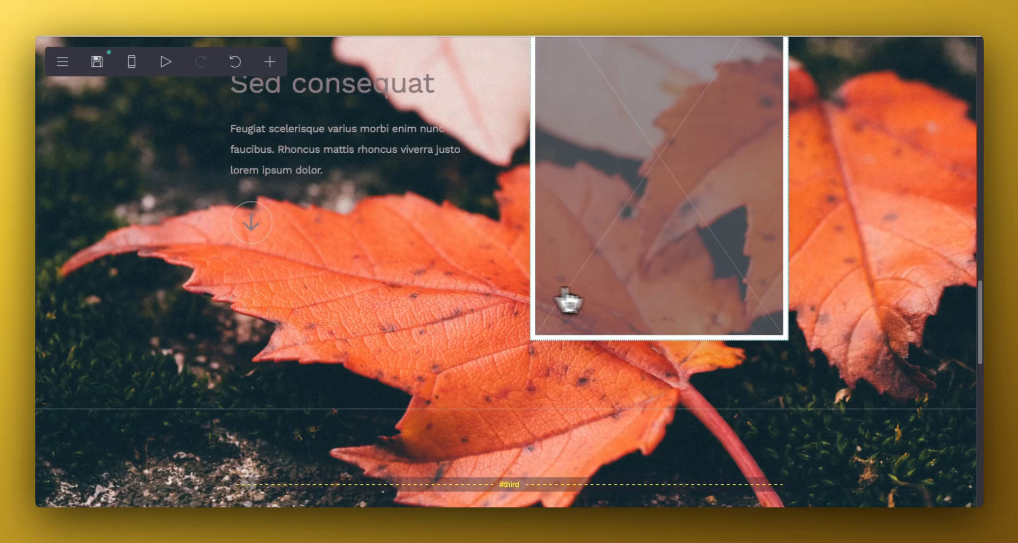
scroll(567, 301, "down", 5)
scroll(584, 259, "down", 3)
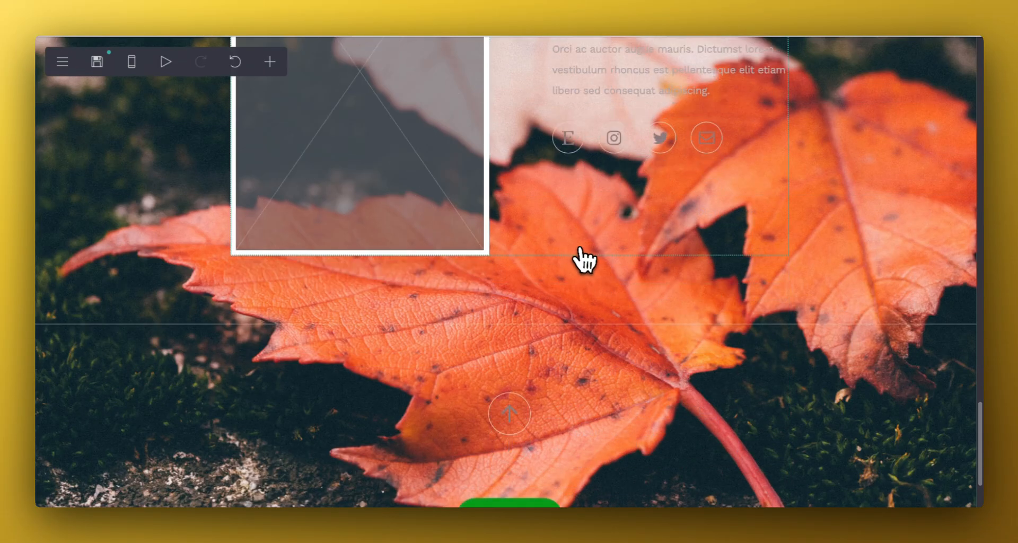
scroll(585, 254, "up", 20)
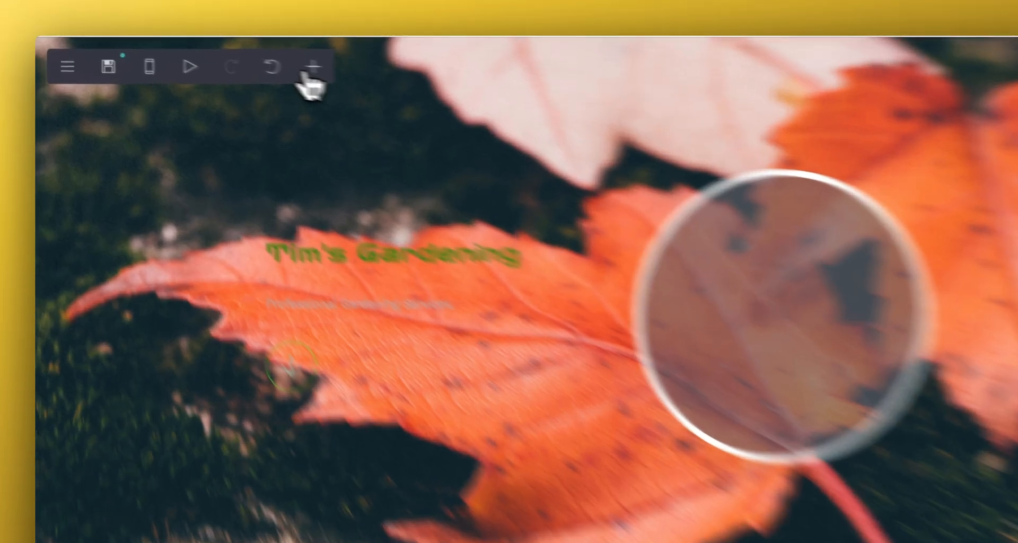
left_click(270, 61)
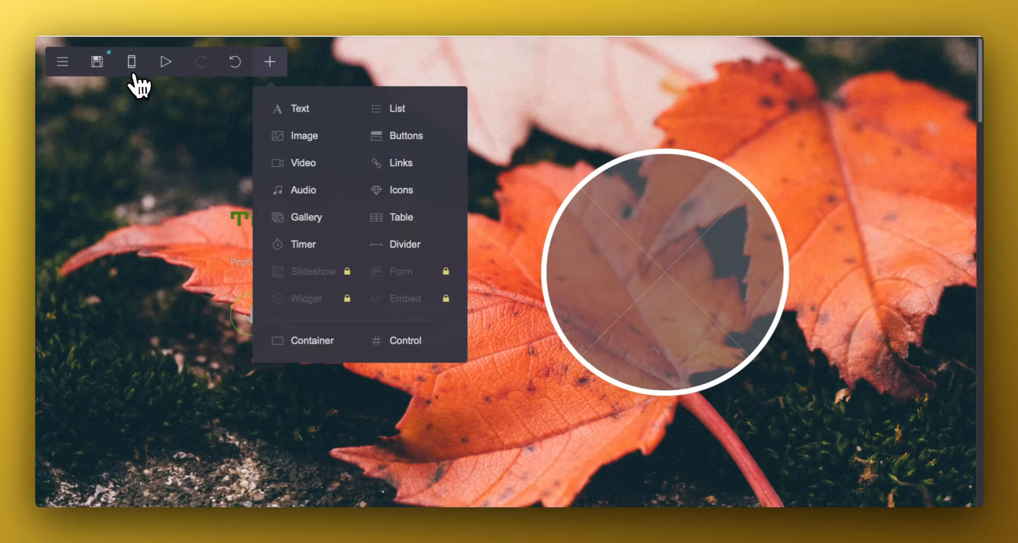
Step: Open the publish settings and review the account fields, site title, description, publishing action and .carrd.co URL options
left_click(99, 65)
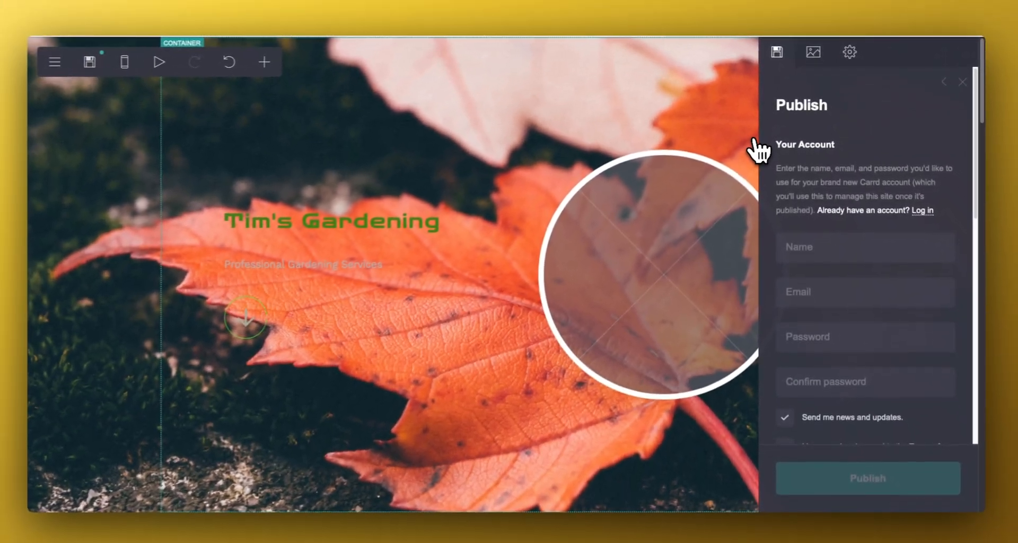
scroll(840, 159, "down", 3)
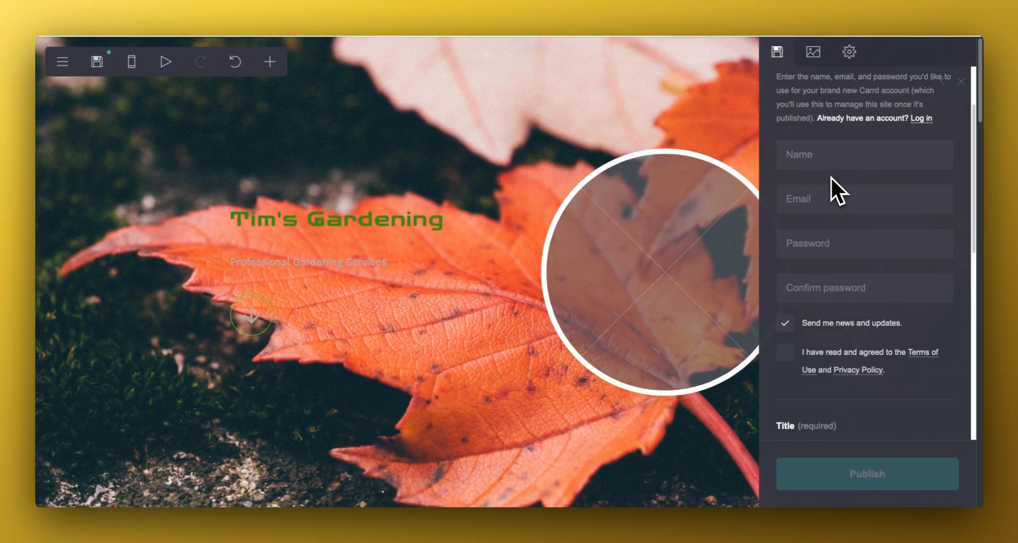
scroll(831, 177, "down", 2)
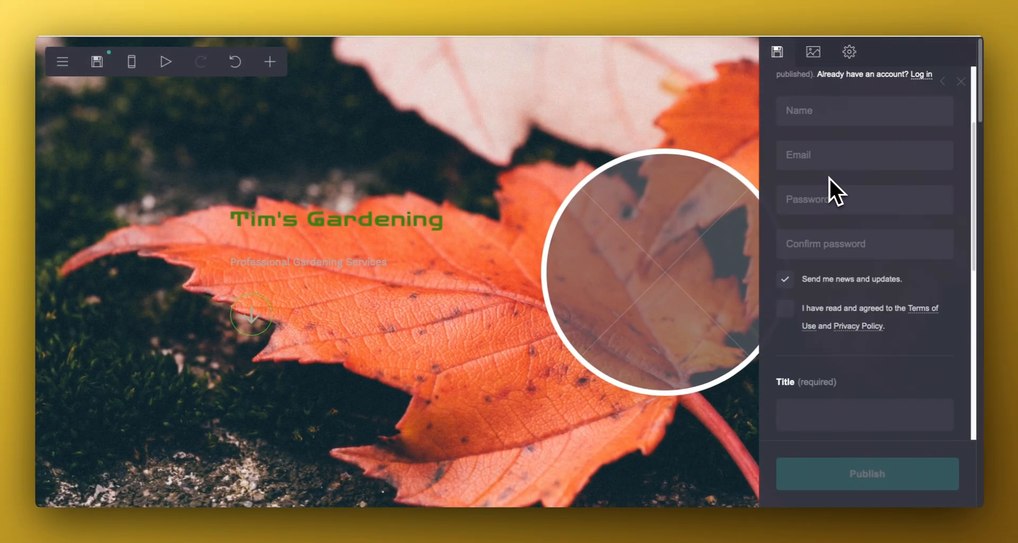
scroll(828, 209, "down", 5)
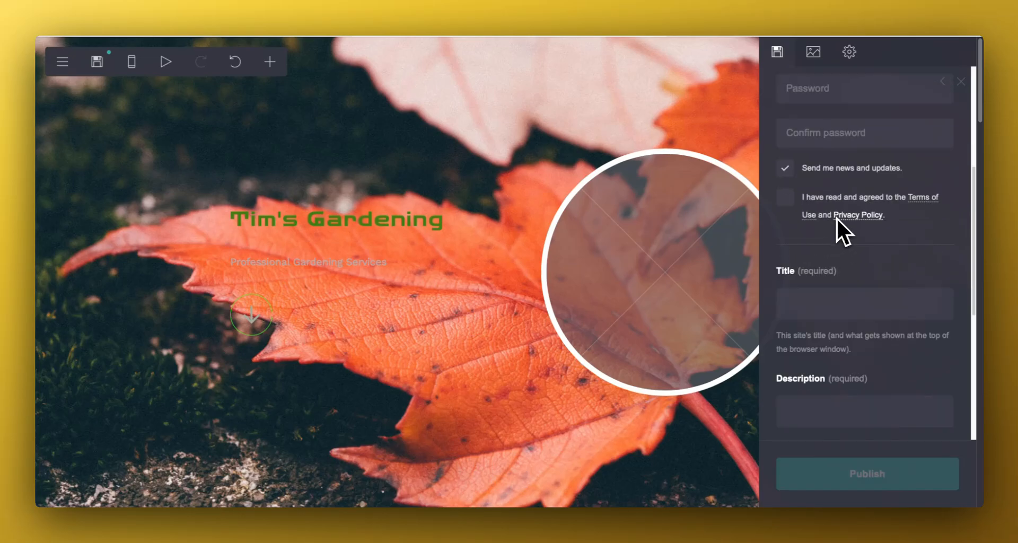
scroll(842, 227, "down", 2)
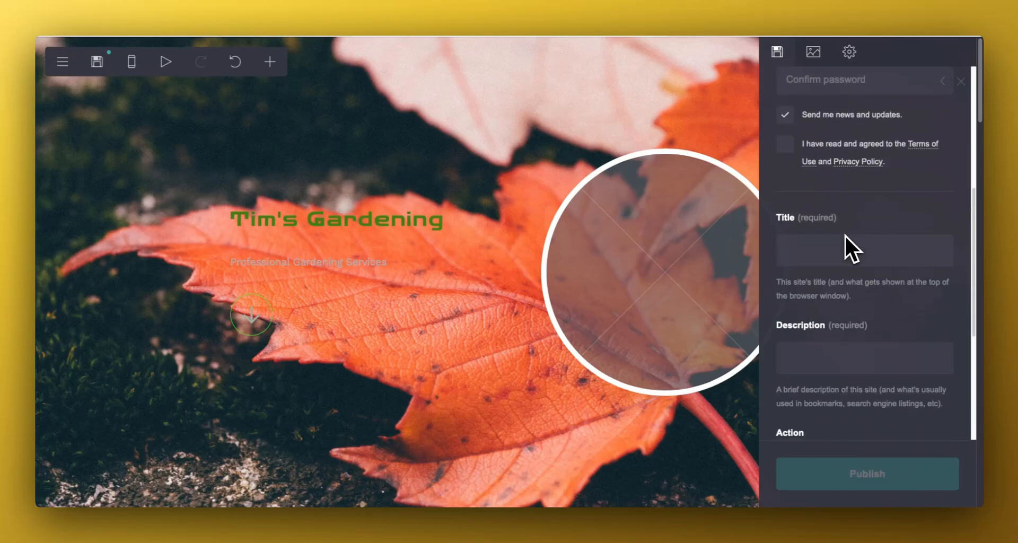
scroll(845, 235, "down", 8)
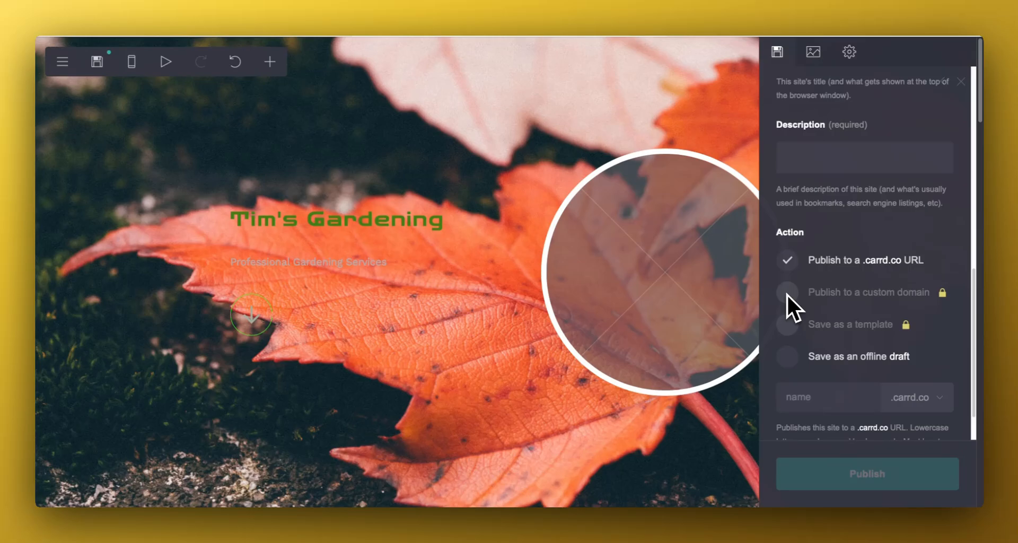
scroll(787, 294, "down", 2)
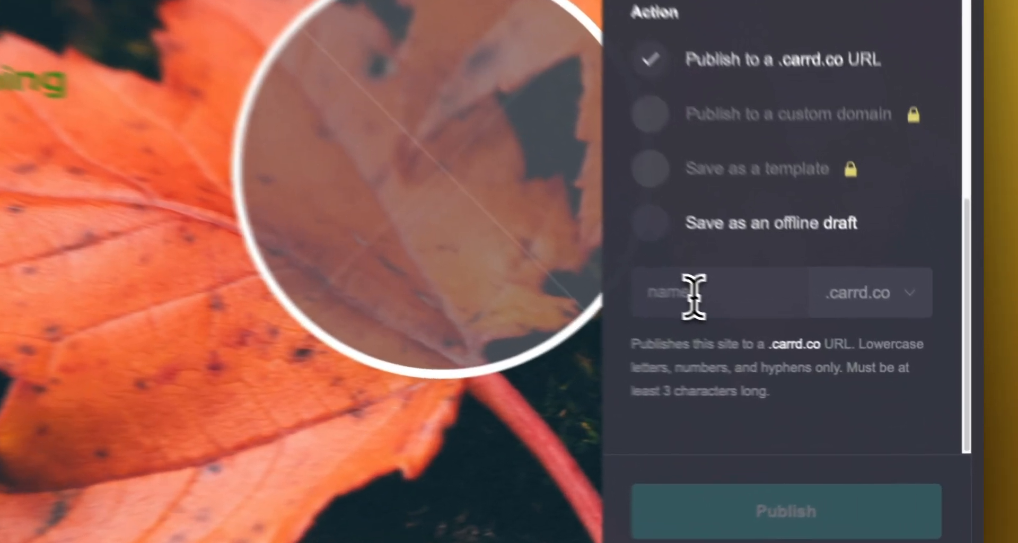
Step: Set the site's .carrd.co URL name to timsgardening, and view the publish media and settings options
left_click(811, 350)
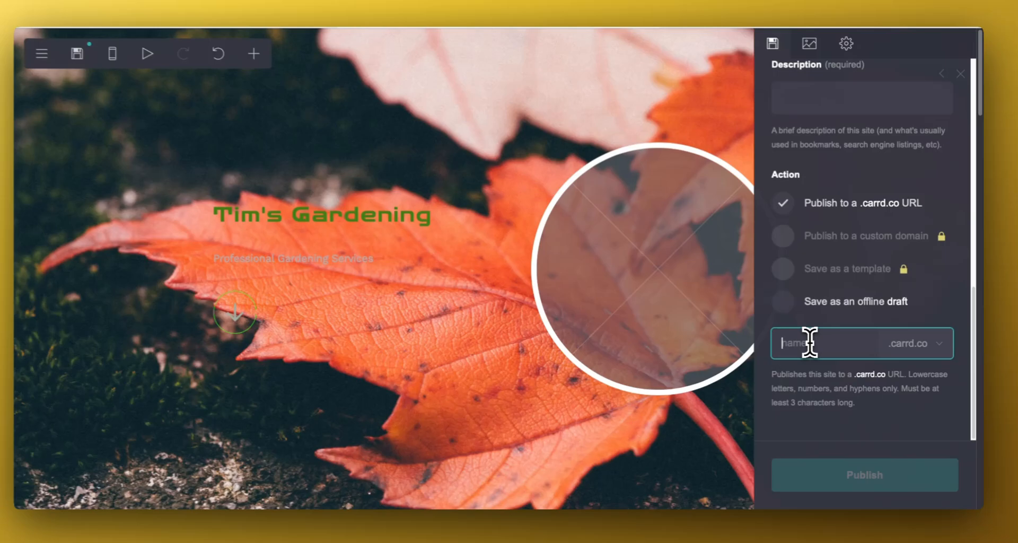
type("timsgardening")
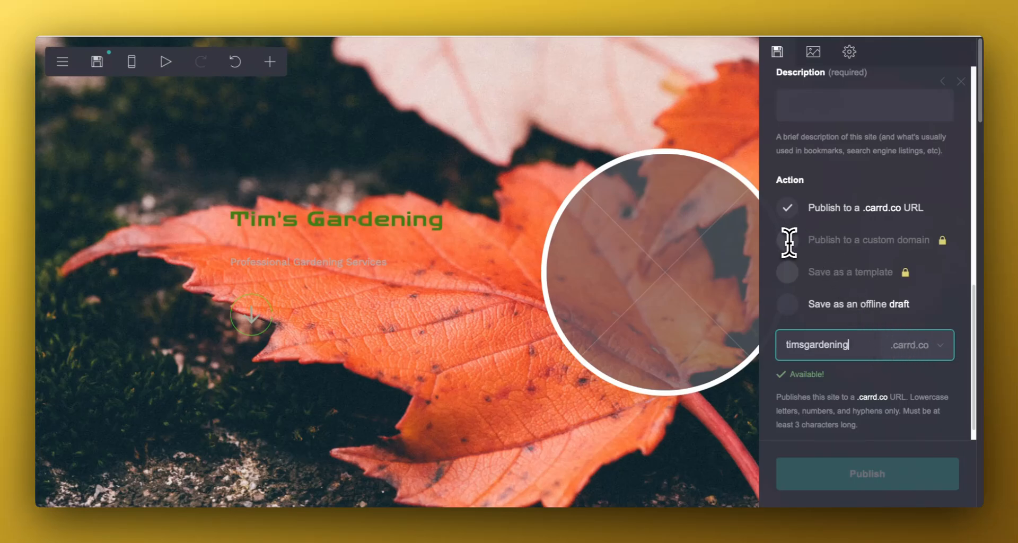
key("Return")
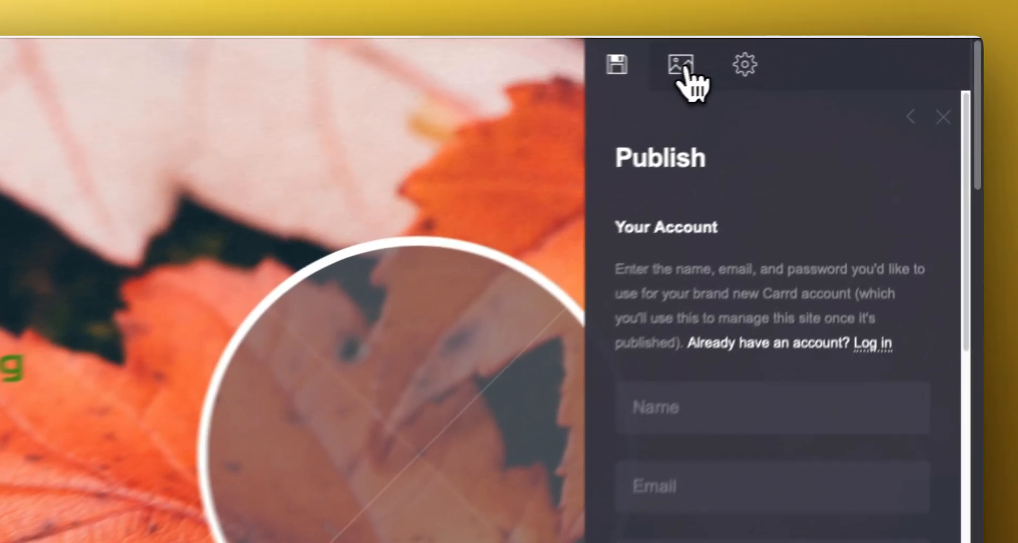
left_click(813, 53)
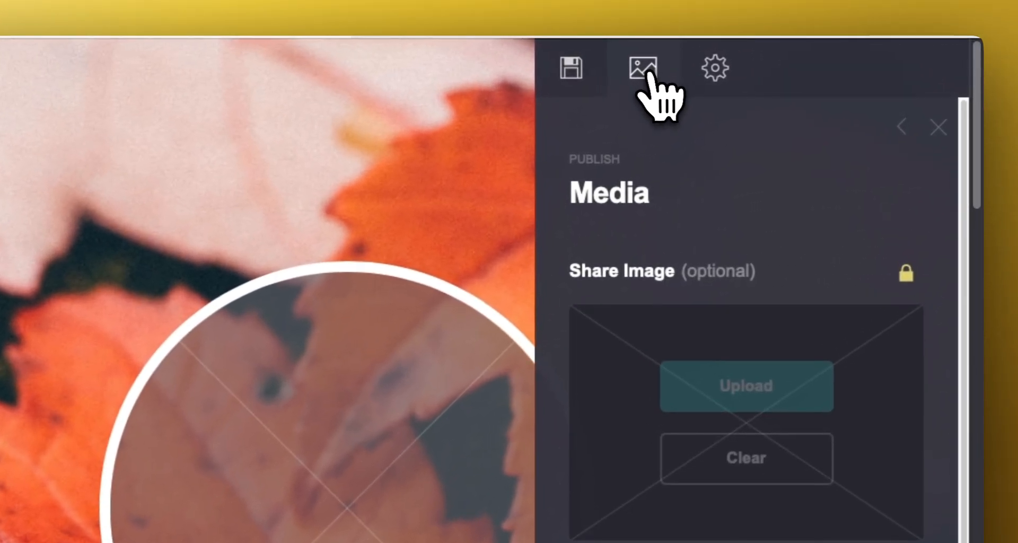
left_click(730, 79)
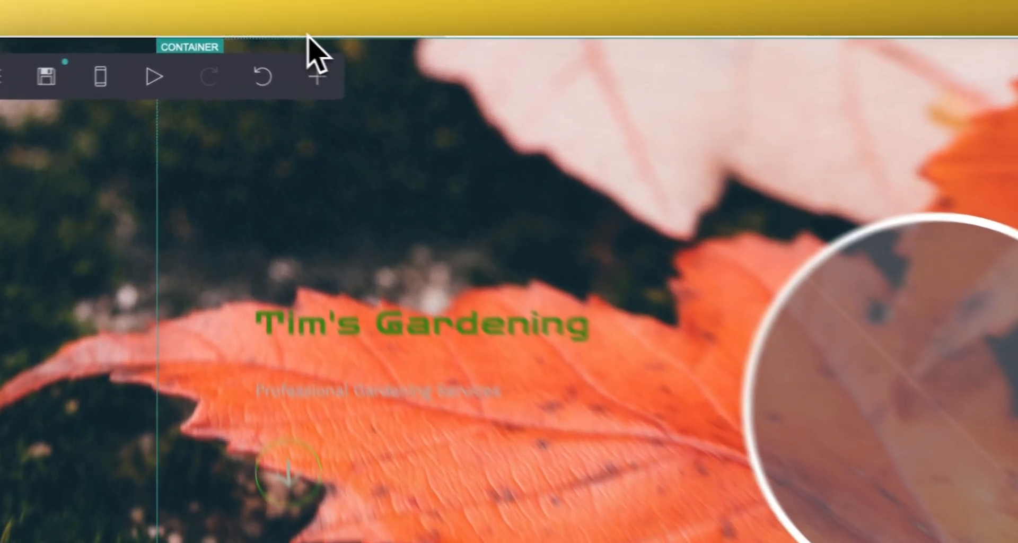
Step: Switch to the Carrd documentation's Pro Plans page and review the Pro Lite plan's price and included features
left_click(264, 35)
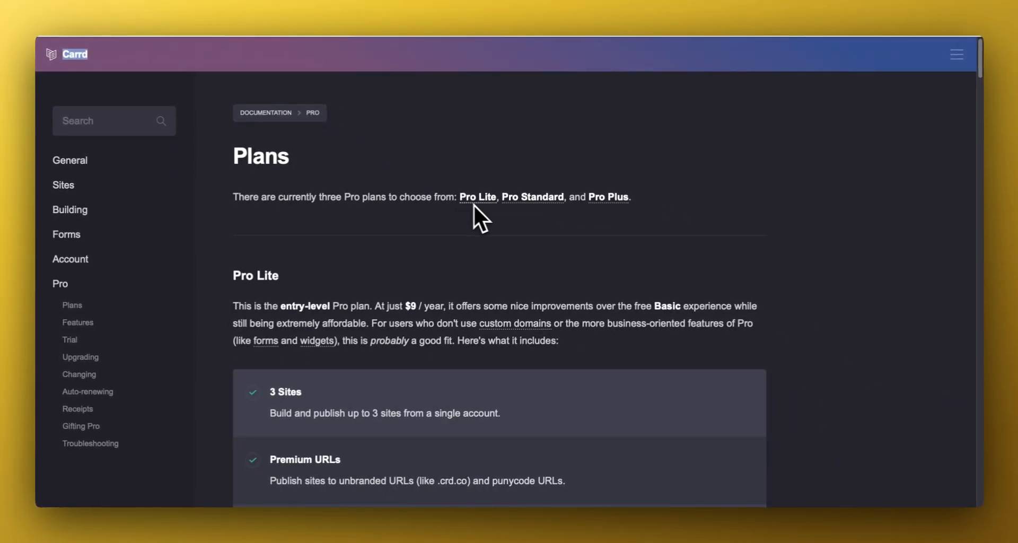
scroll(590, 219, "down", 1)
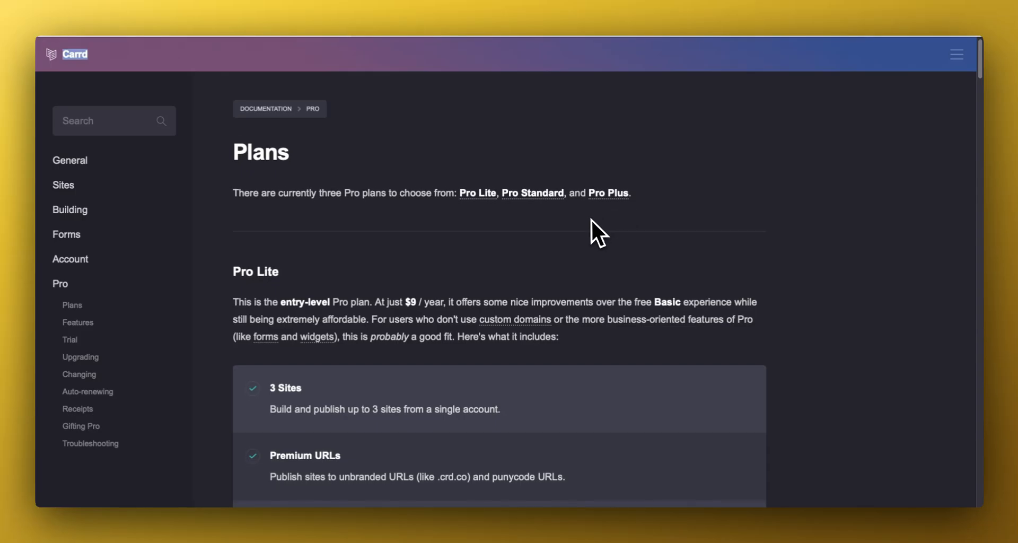
scroll(592, 218, "down", 3)
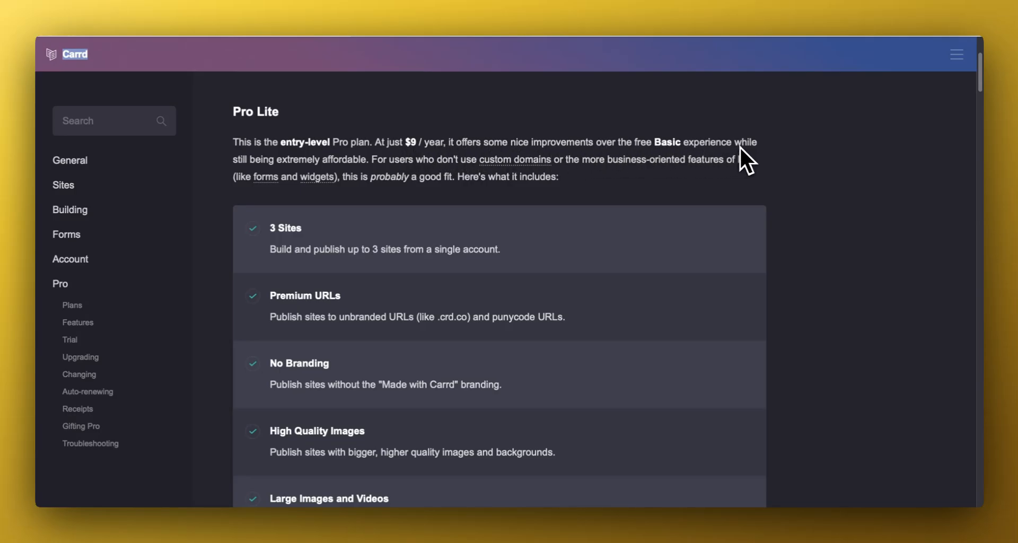
scroll(352, 215, "down", 2)
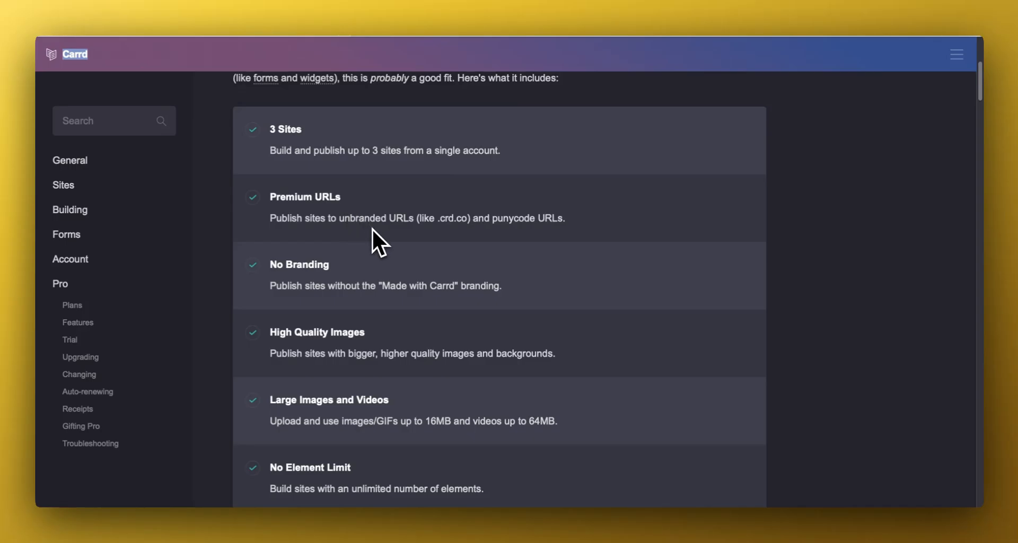
scroll(372, 228, "down", 1)
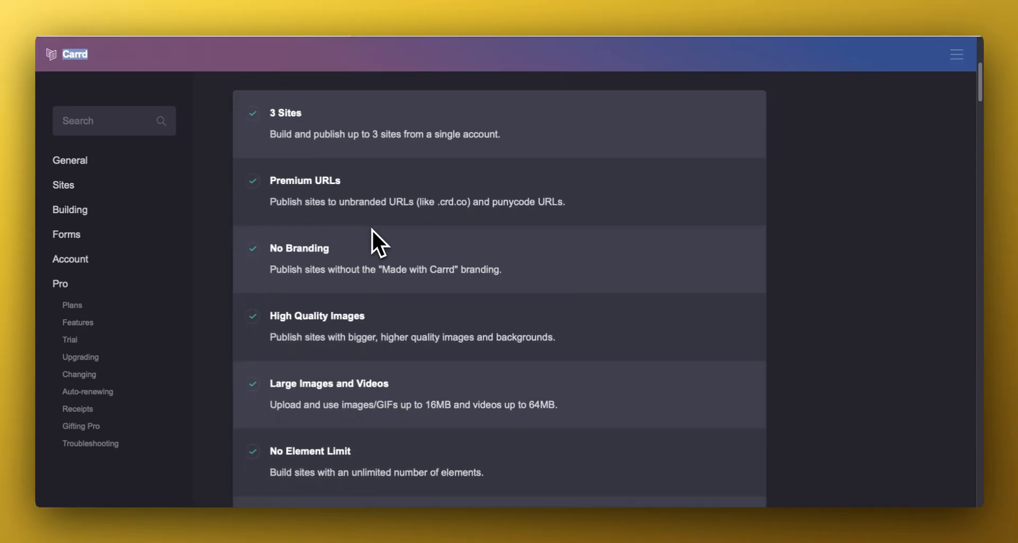
scroll(372, 229, "down", 5)
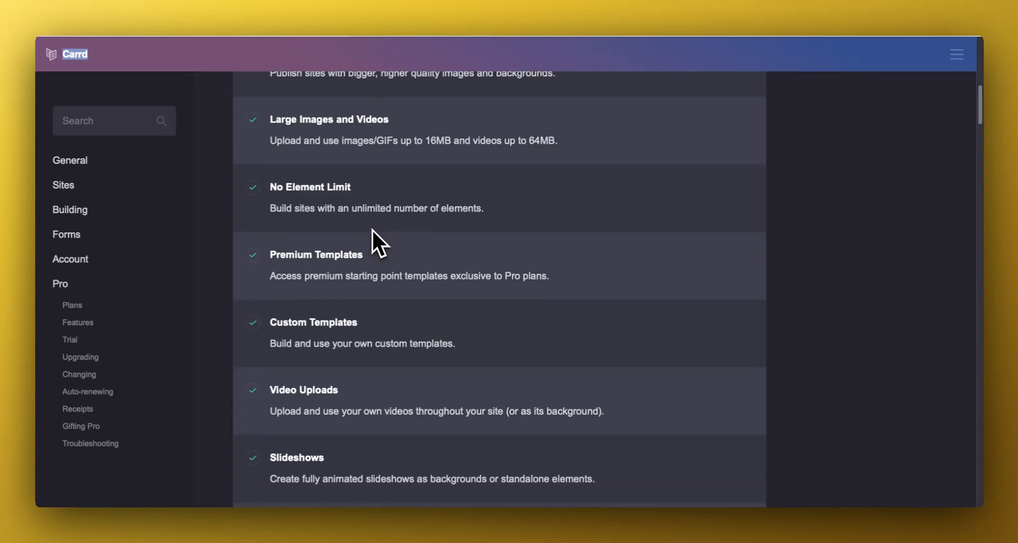
scroll(371, 229, "down", 6)
scroll(371, 230, "down", 4)
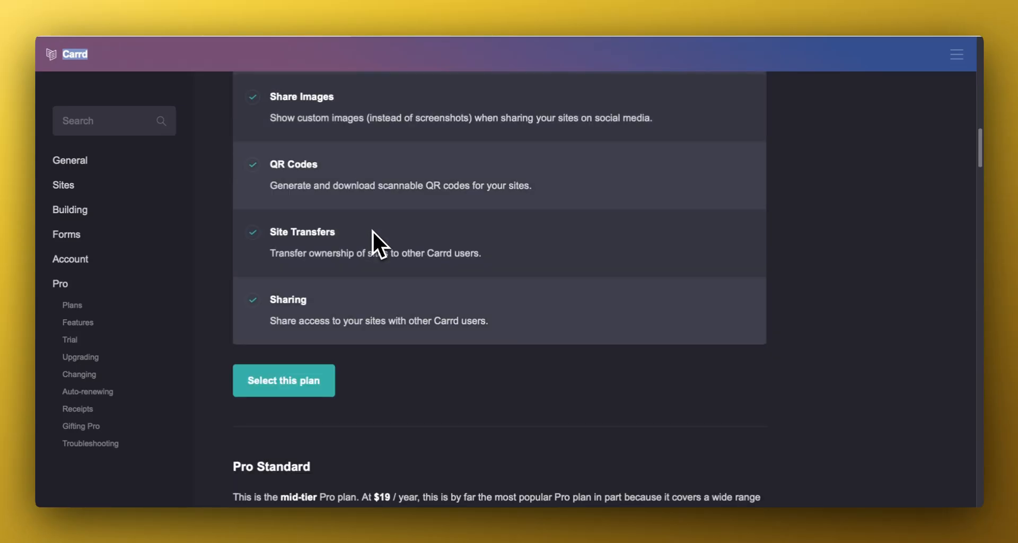
scroll(373, 230, "down", 1)
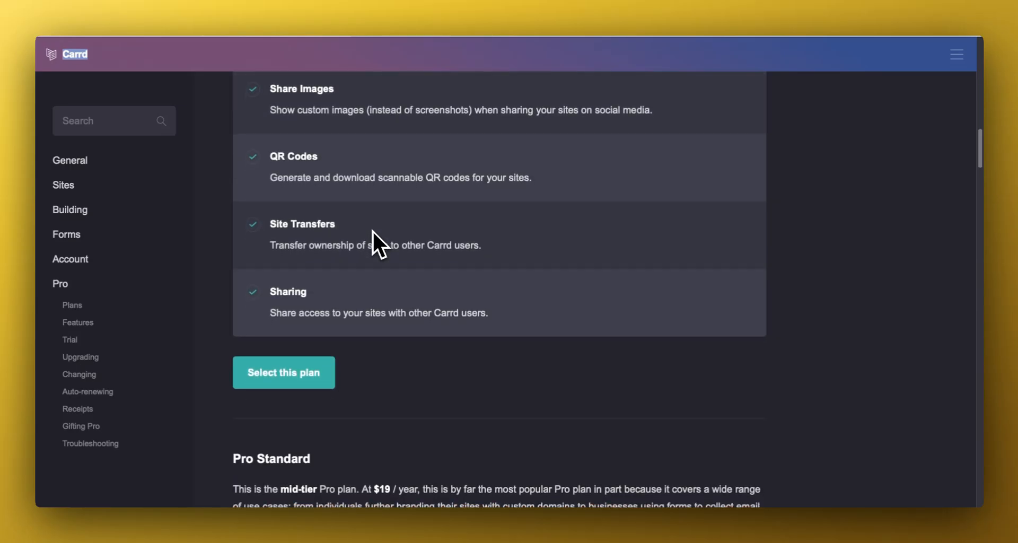
scroll(373, 231, "down", 3)
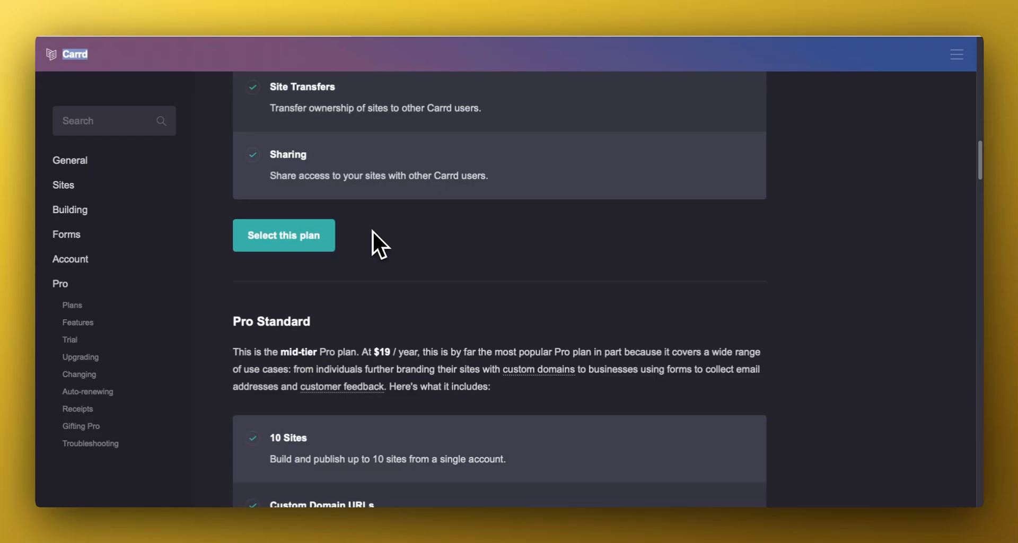
Step: Examine the Pro Standard plan's description, price and included features
scroll(372, 230, "down", 3)
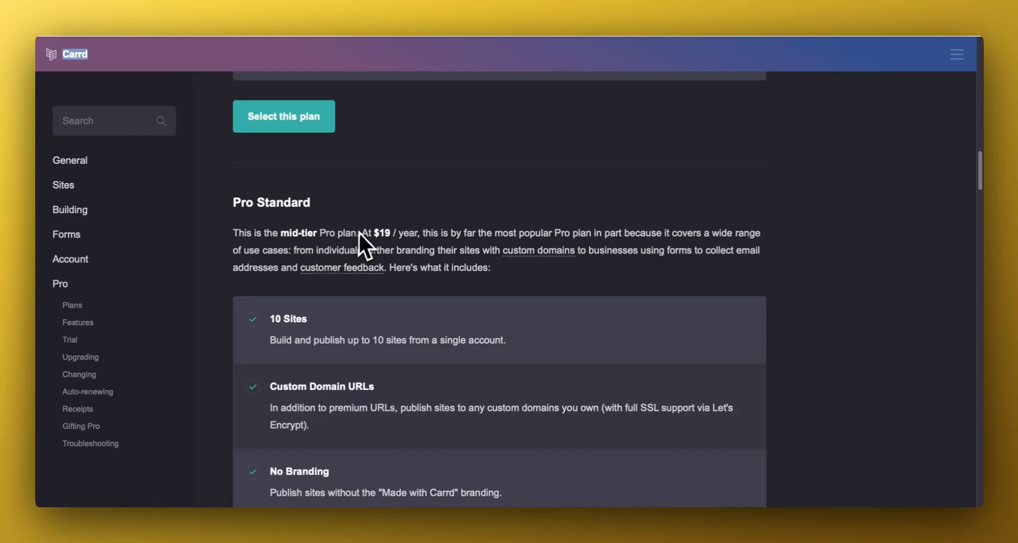
scroll(366, 234, "down", 2)
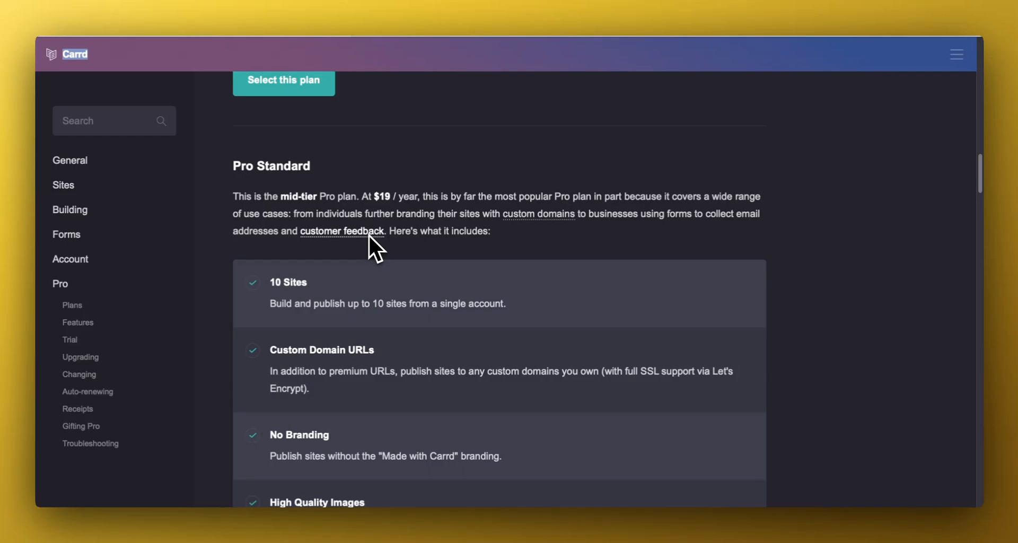
scroll(368, 234, "down", 5)
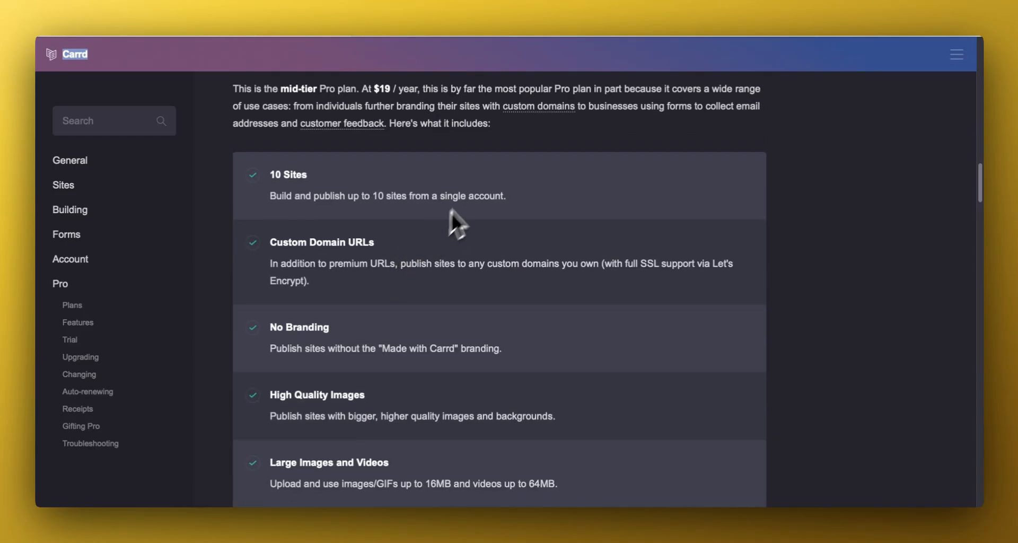